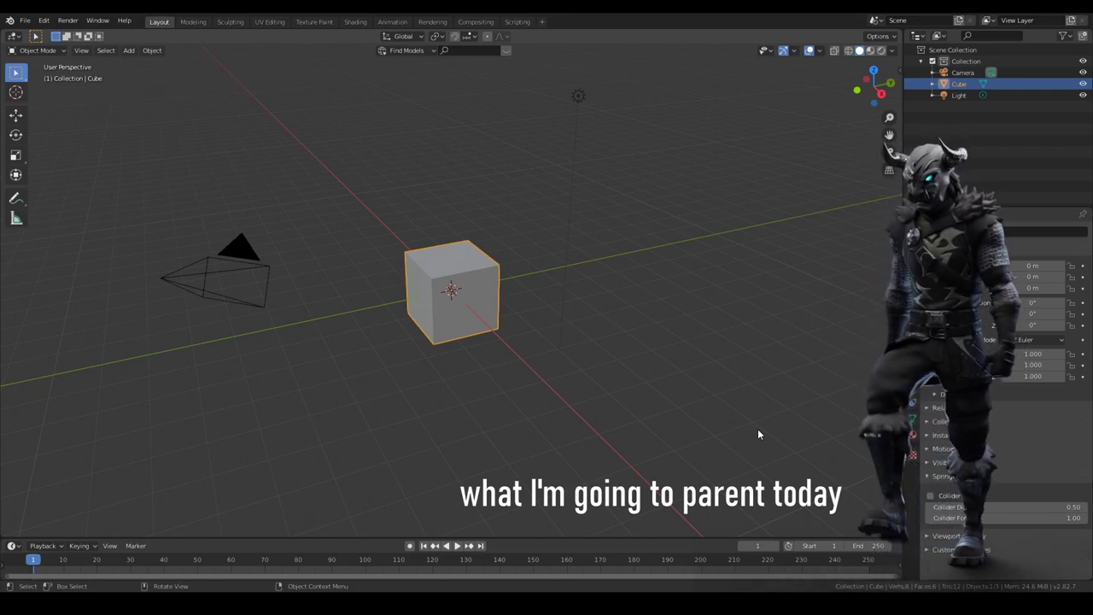
- Delete all default objects (camera, cube and light) from the scene
middle_drag(398, 313, 425, 341)
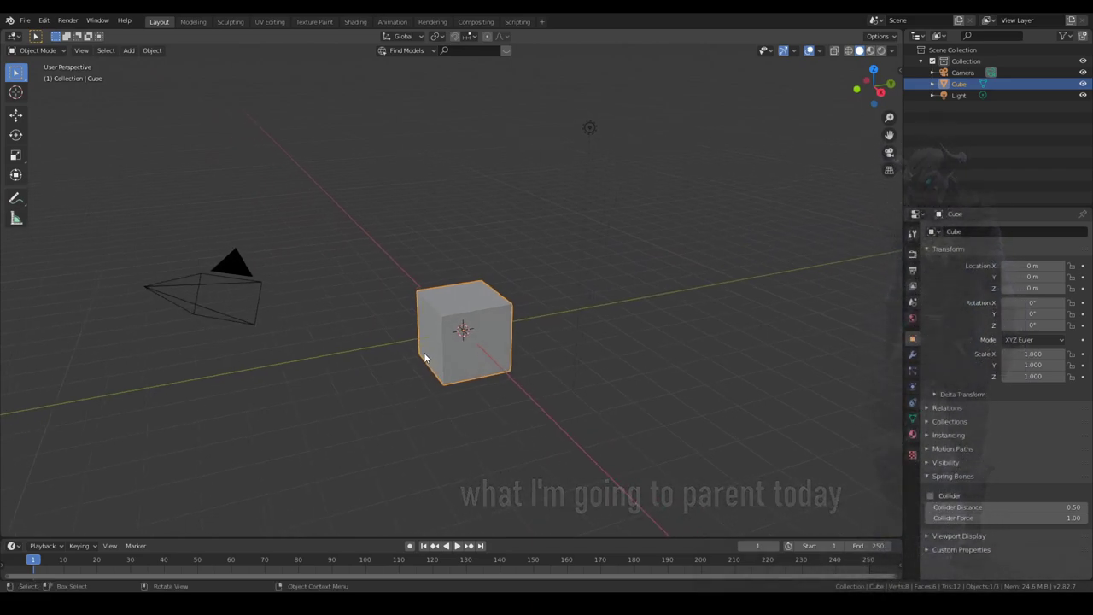
key(a)
key(Delete)
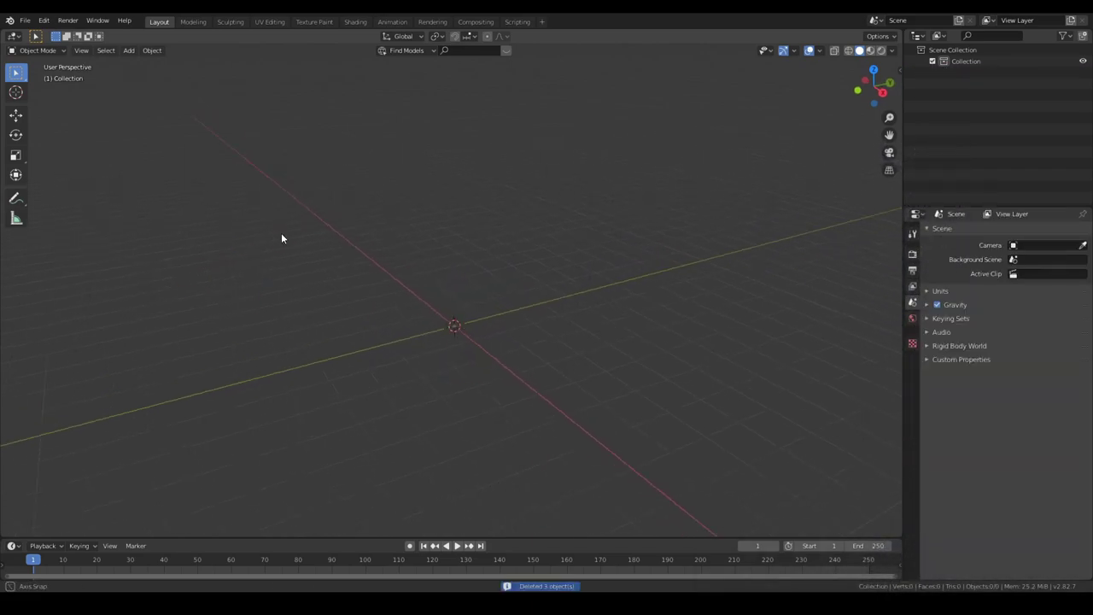
middle_drag(283, 237, 408, 325)
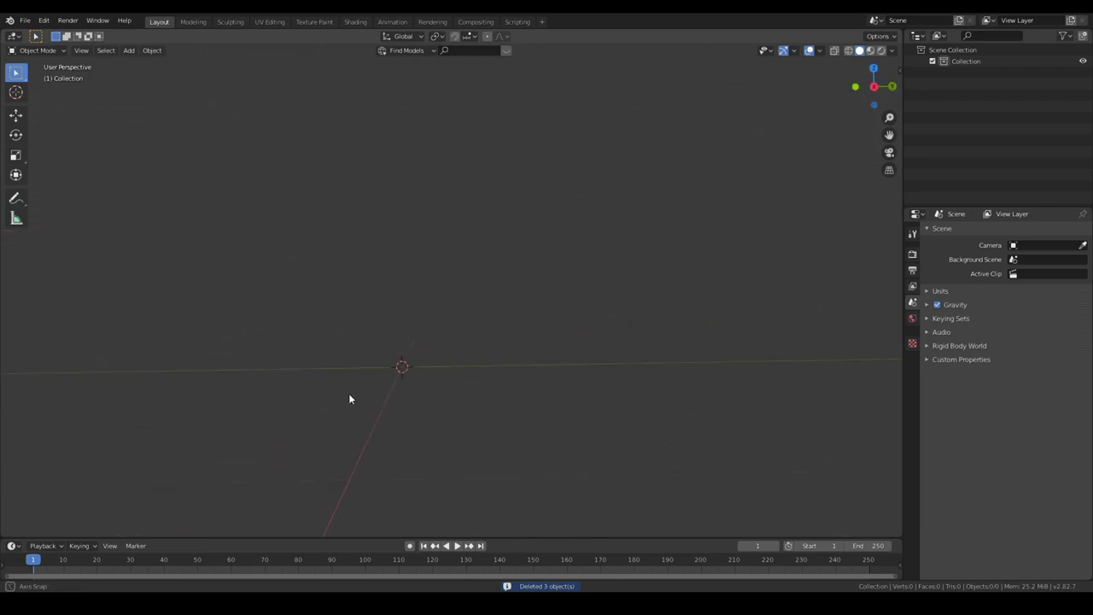
middle_drag(315, 199, 157, 139)
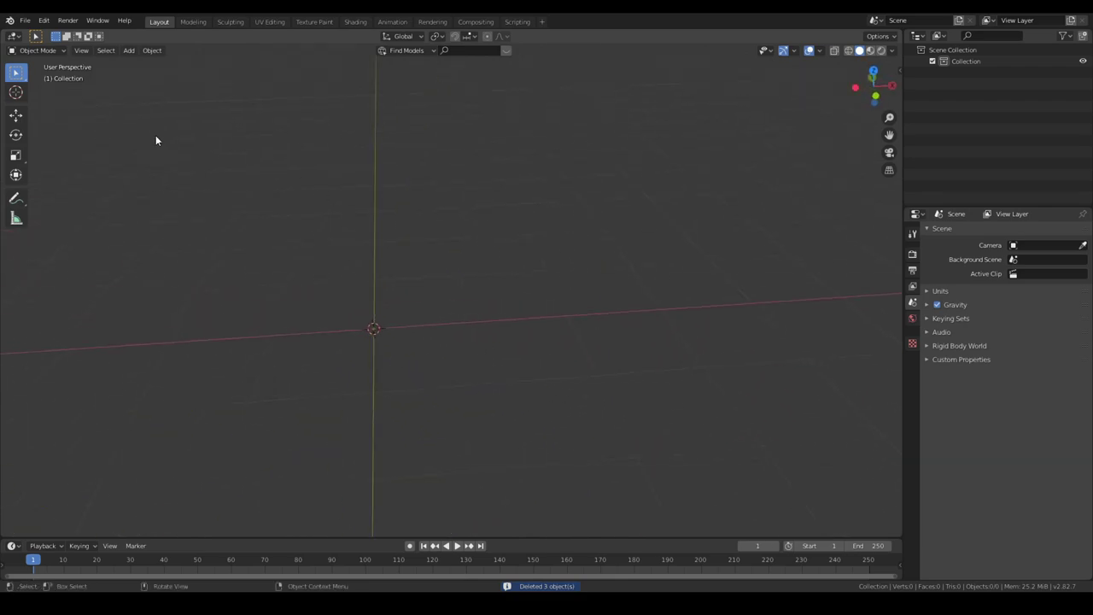
click(25, 20)
click(44, 146)
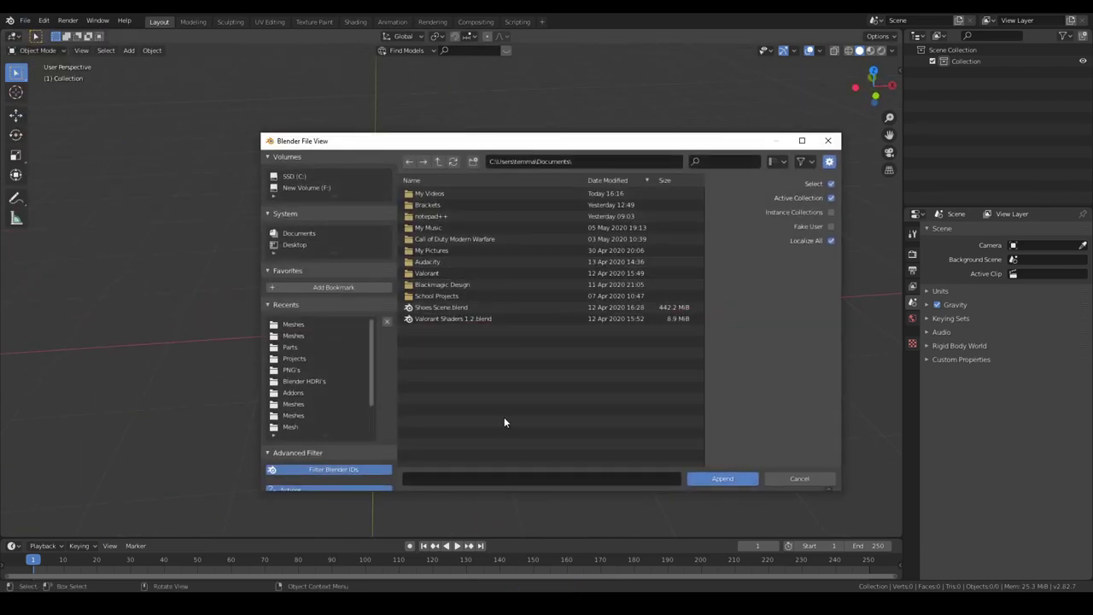
click(295, 325)
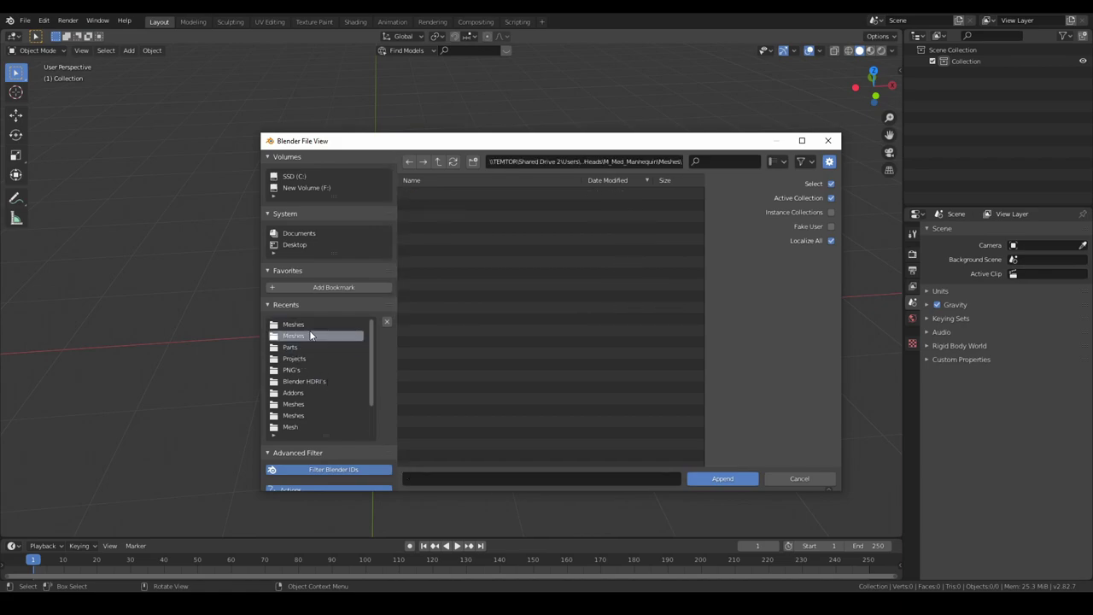
click(800, 478)
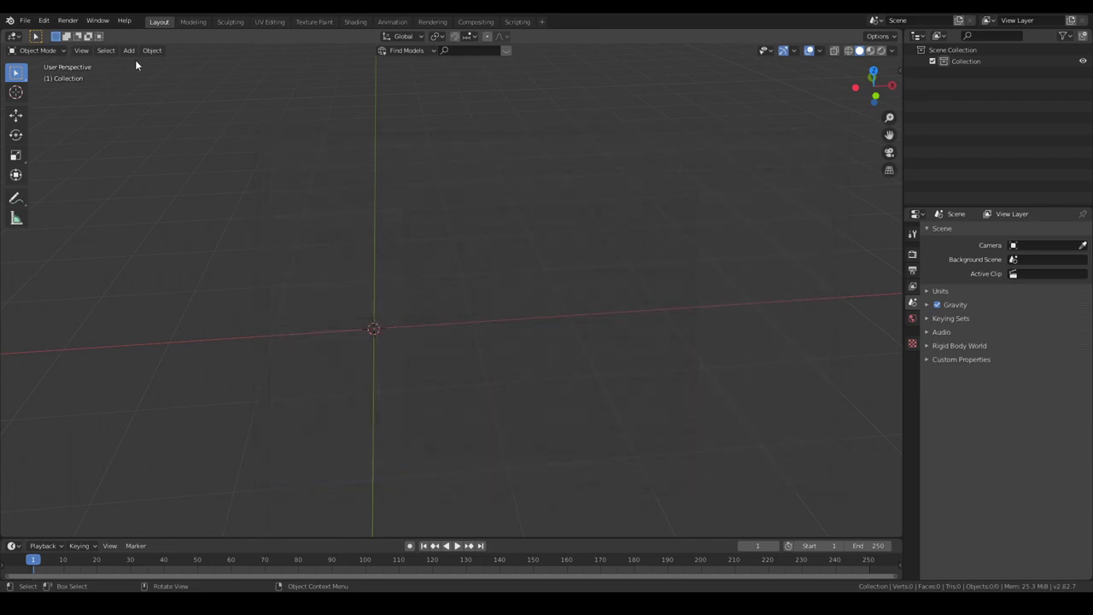
- Import the body skeleton mesh M_MED_Minotaur_Luck.psk from its Meshes folder
click(25, 20)
mouse_move(68, 174)
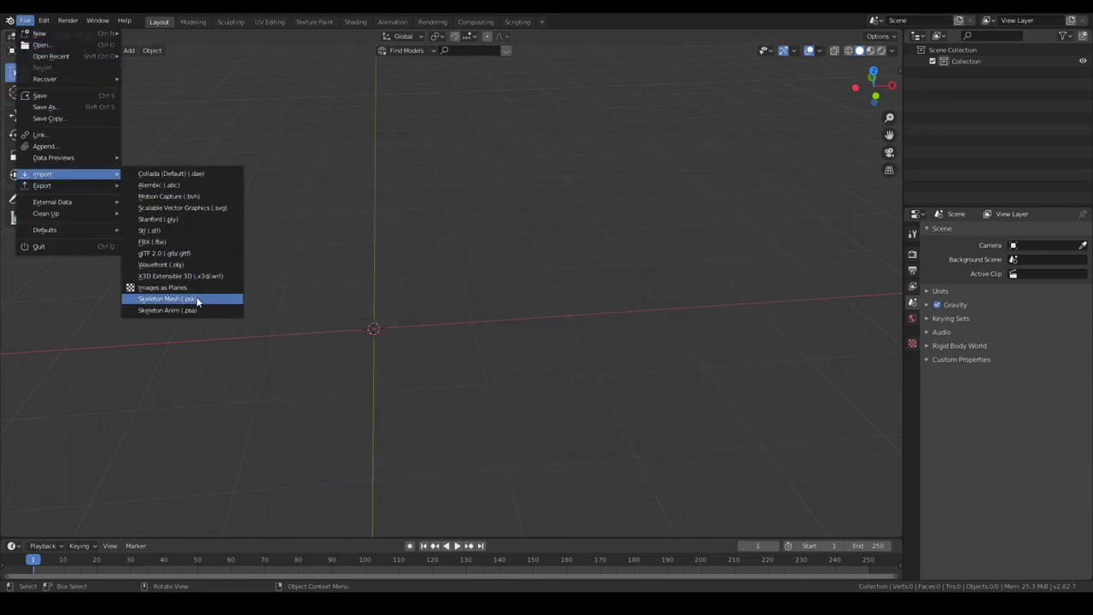
click(197, 299)
click(294, 325)
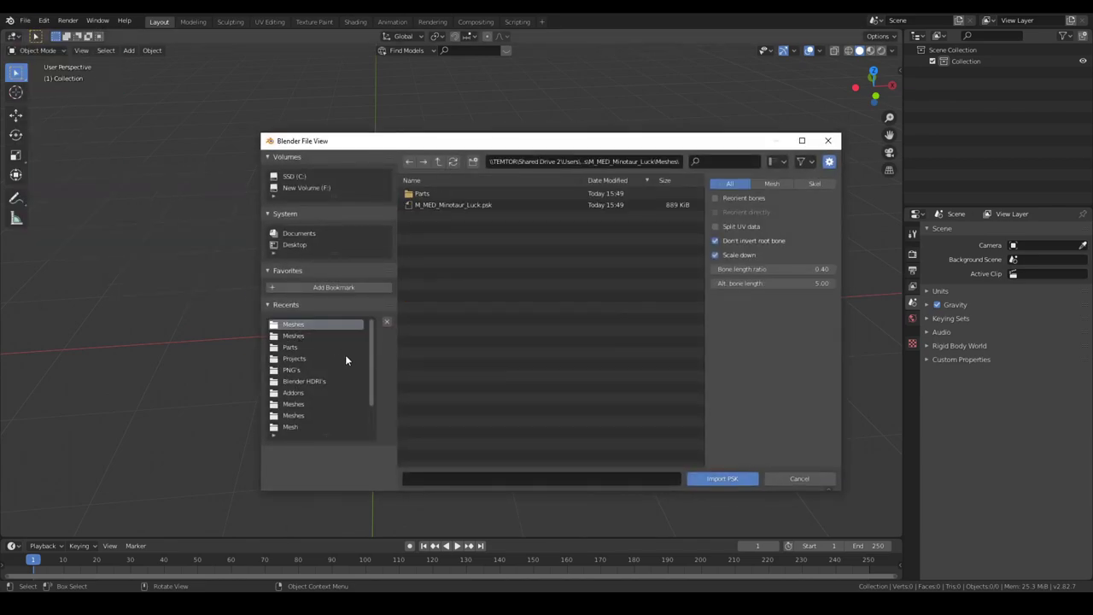
double_click(435, 205)
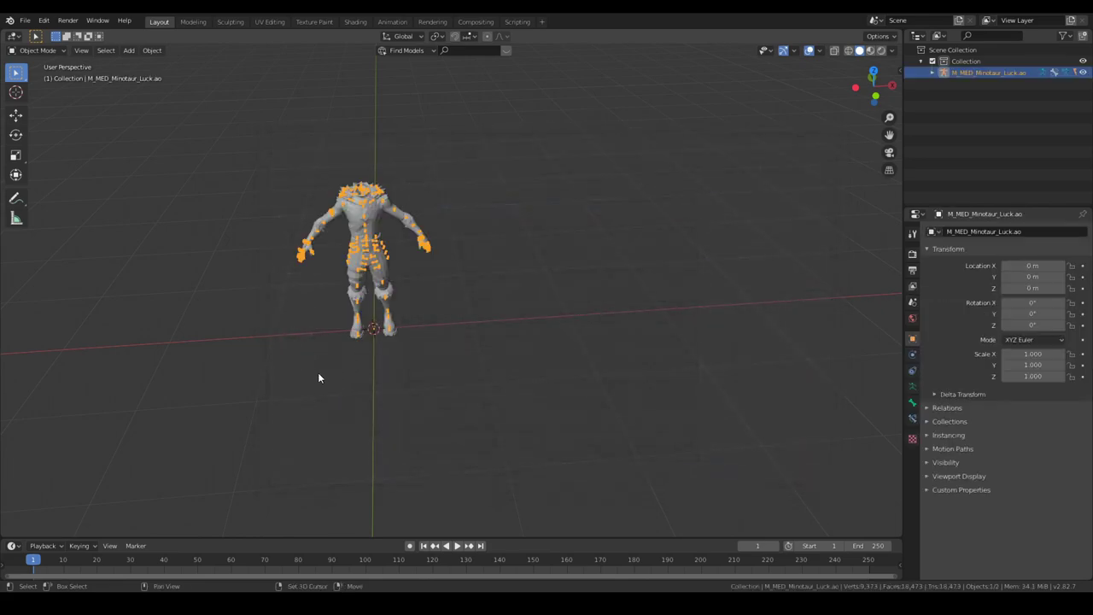
- Import the head skeleton mesh M_MED_AUX_Mannequin_Head_01.psk from the mannequin Meshes folder
key(KP_Decimal)
shift+middle_drag(455, 434, 440, 423)
middle_drag(439, 422, 547, 409)
shift+middle_drag(547, 410, 517, 449)
scroll(517, 449, up, 2)
click(25, 20)
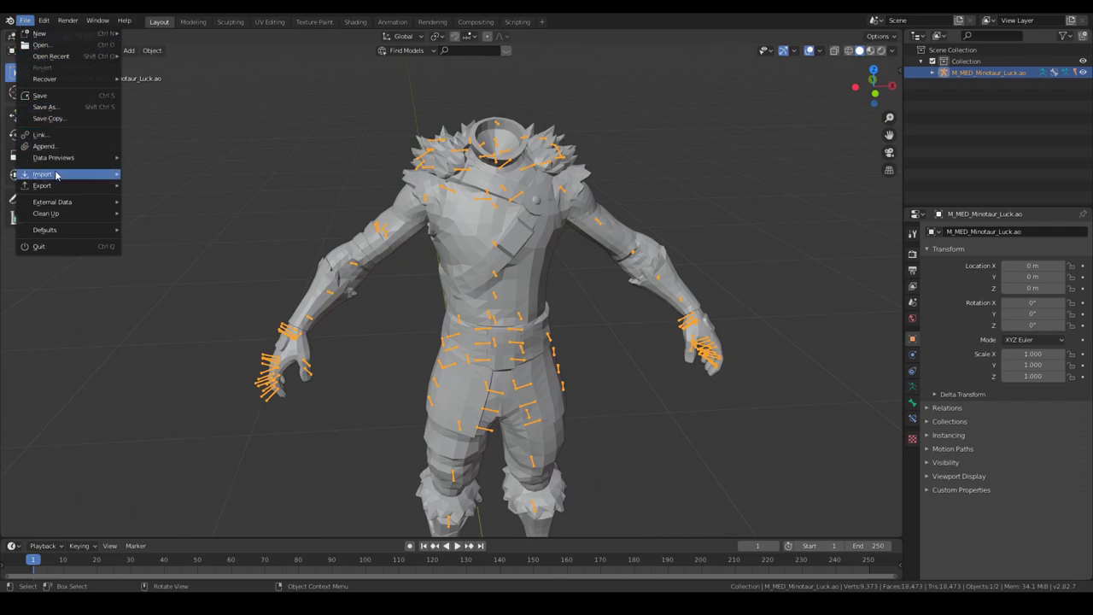
mouse_move(56, 175)
click(190, 299)
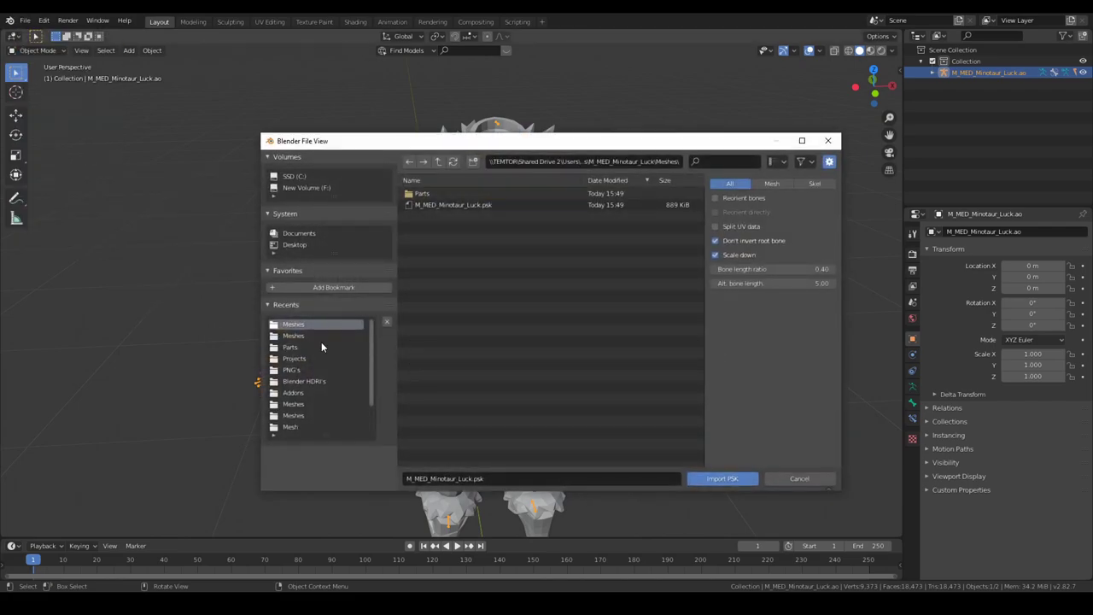
double_click(501, 195)
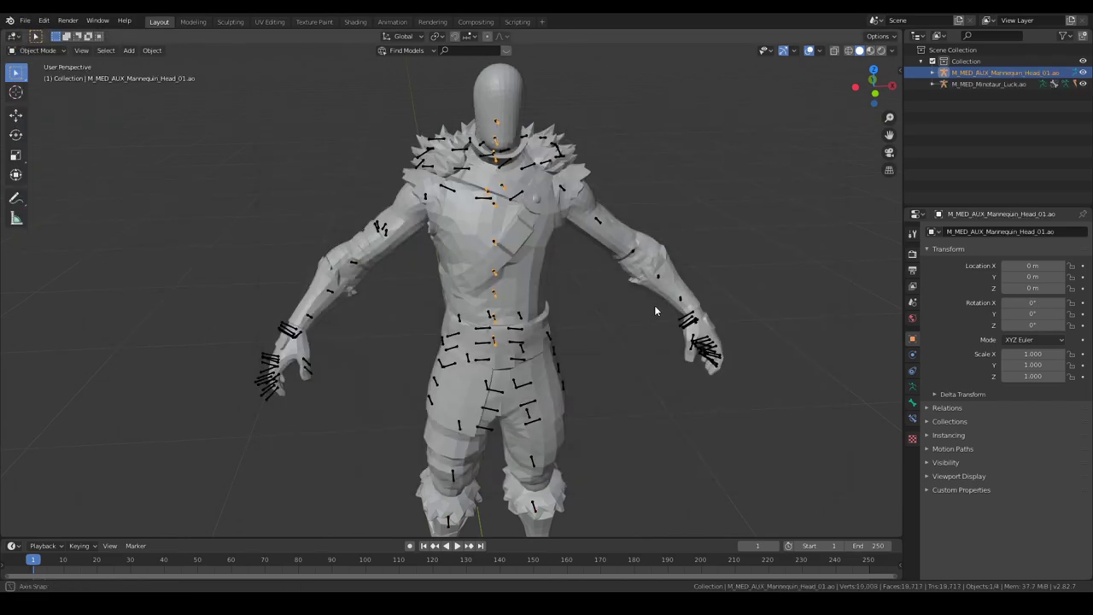
- Join the mannequin head mesh and the minotaur body mesh into one mesh object
middle_drag(654, 305, 608, 292)
shift+middle_drag(608, 292, 595, 398)
scroll(591, 393, up, 4)
middle_drag(515, 368, 553, 364)
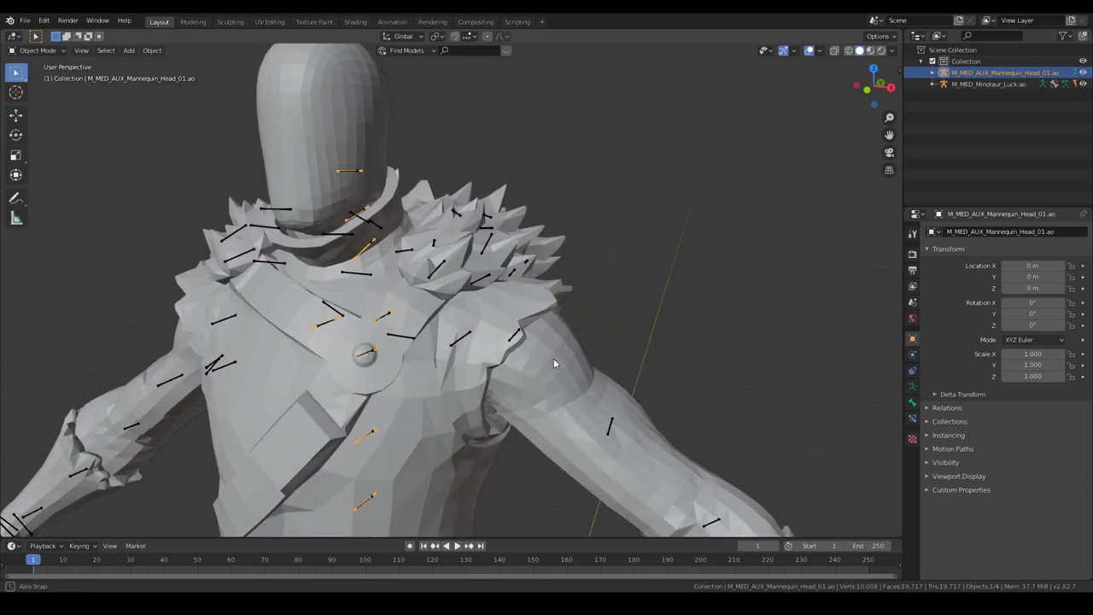
scroll(549, 358, down, 2)
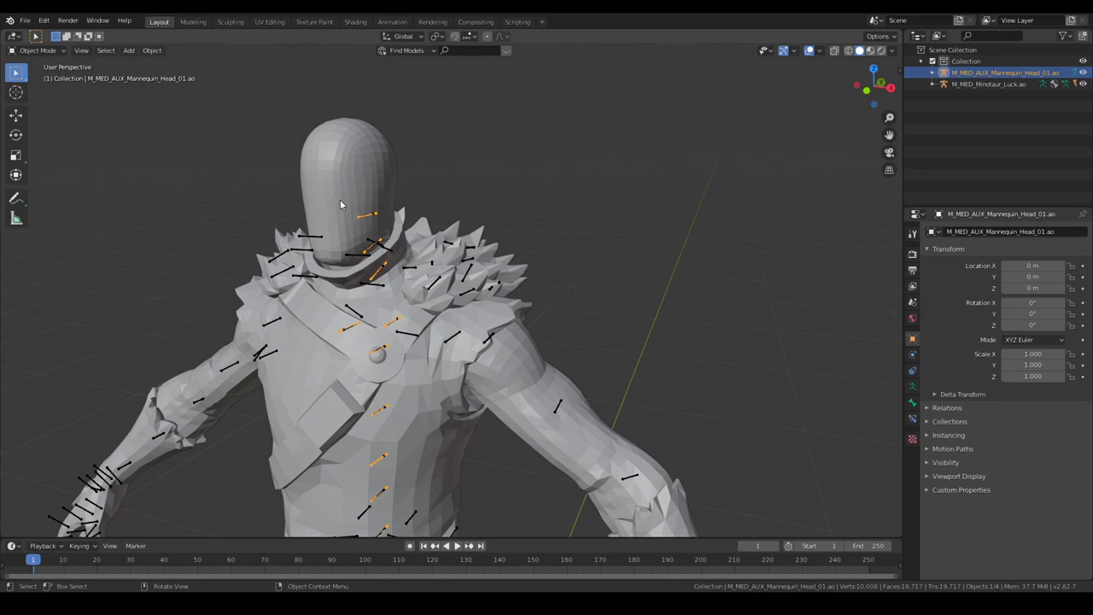
middle_drag(490, 382, 563, 386)
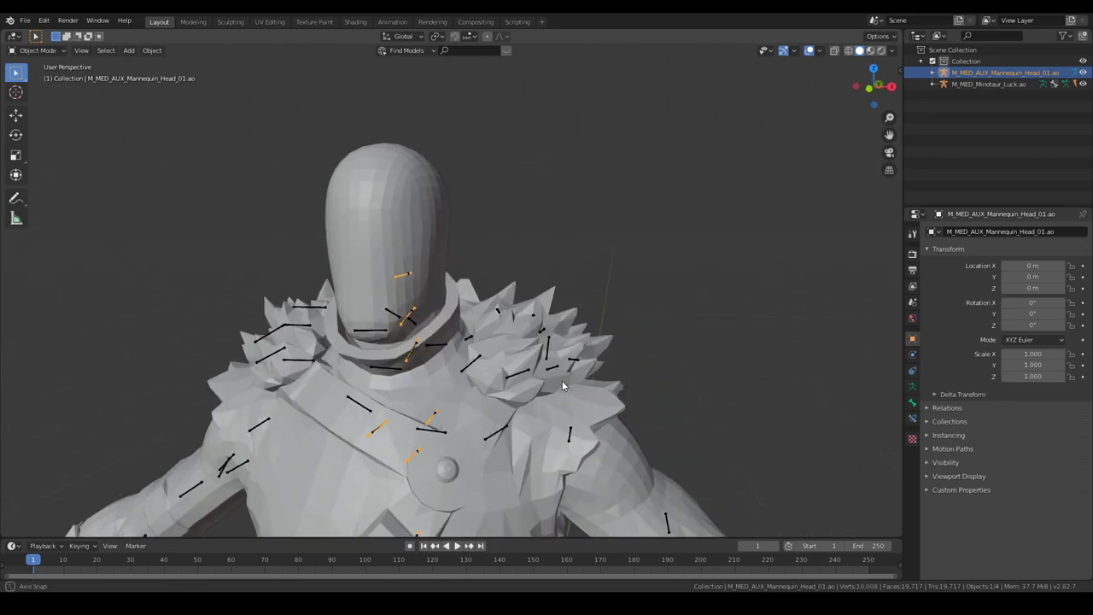
click(595, 411)
- Join the minotaur body armature into the mannequin head armature, keeping the head armature active
click(571, 434)
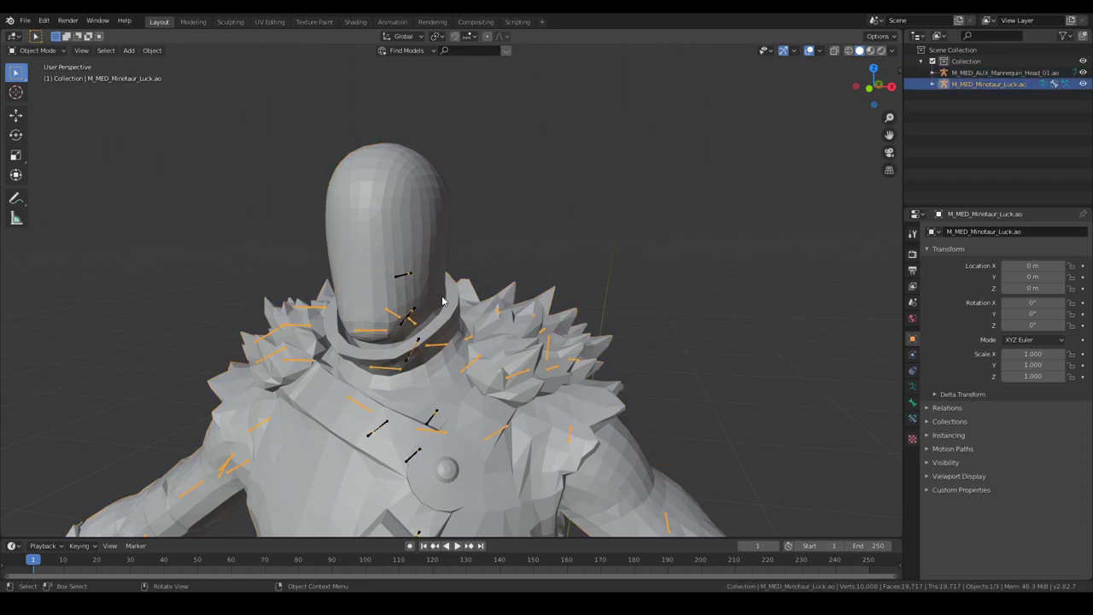
scroll(415, 288, up, 8)
click(232, 247)
scroll(478, 410, down, 8)
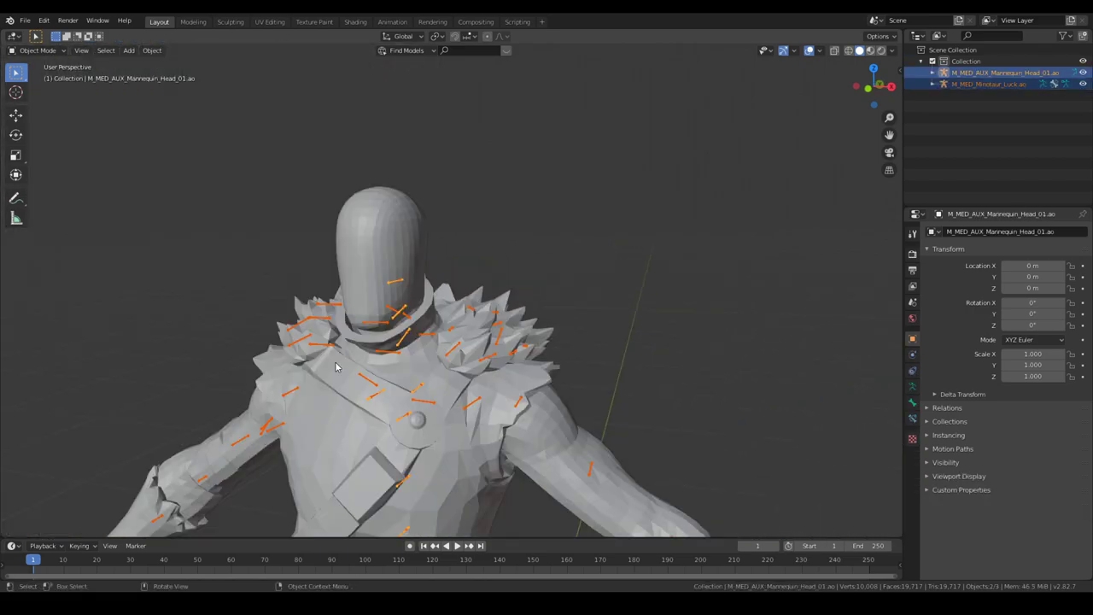
scroll(504, 417, down, 4)
scroll(523, 383, up, 4)
mouse_move(515, 417)
shift+middle_down()
mouse_move(522, 382)
mouse_move(524, 401)
shift+middle_up()
scroll(352, 246, up, 3)
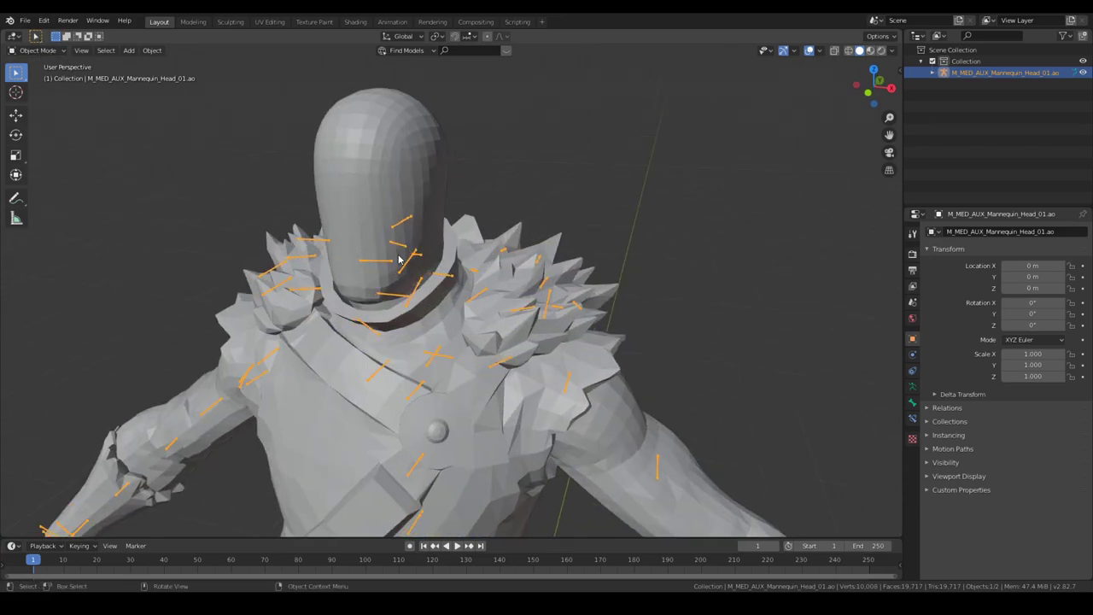
- Try rotating the upperarm_r bone in Pose Mode to test the joined rig, and return to Object Mode
scroll(417, 275, down, 3)
middle_drag(416, 275, 457, 273)
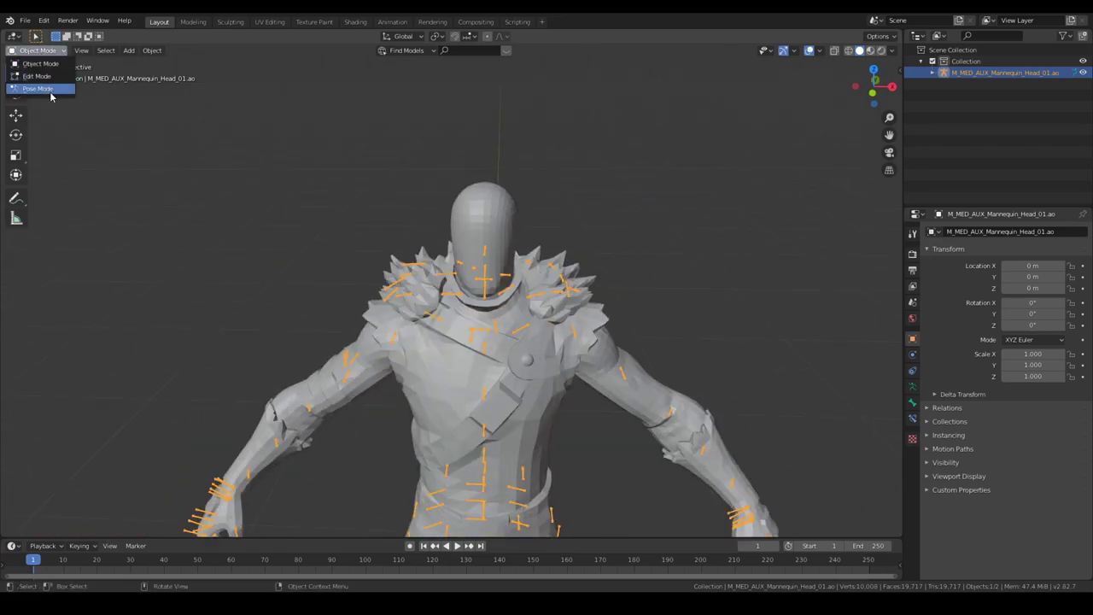
click(51, 92)
click(383, 357)
key(r)
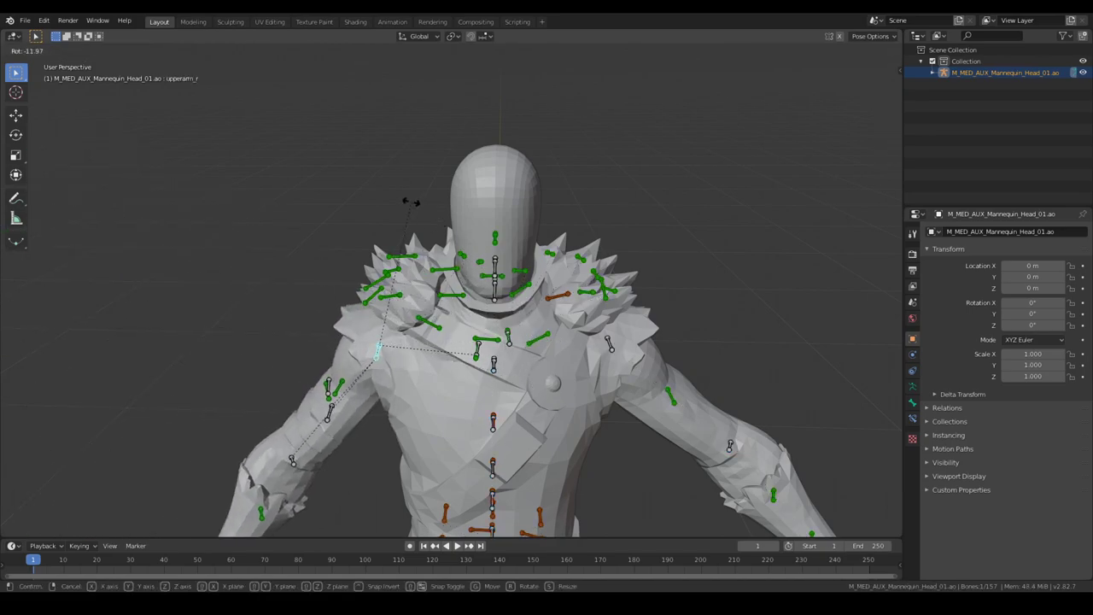
click(431, 209)
click(50, 67)
click(273, 213)
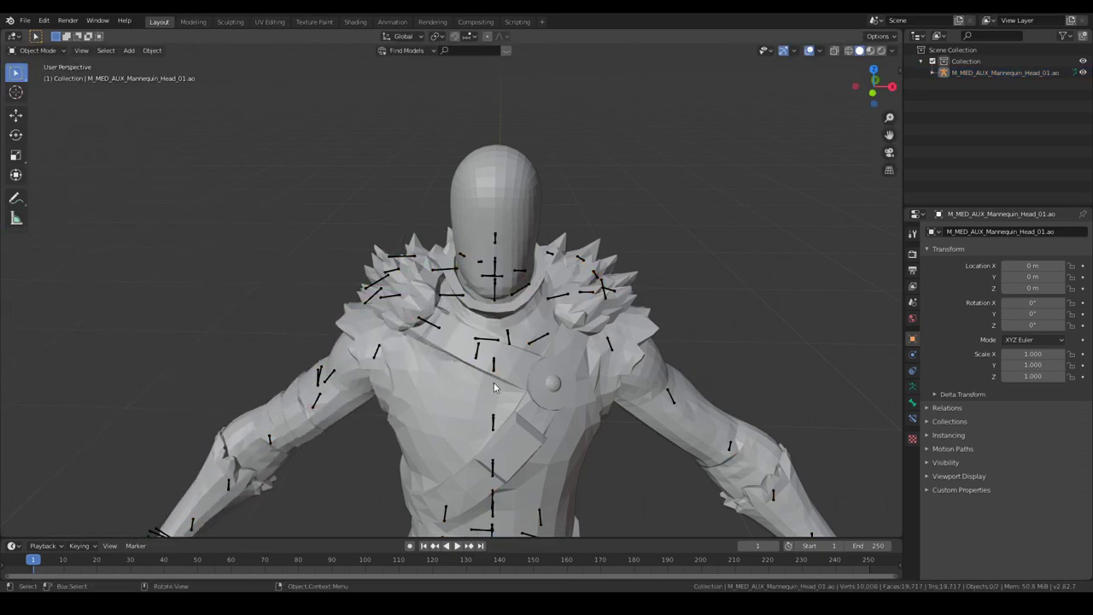
- Import the face accessory skeleton mesh M_MED_Minotaur_Luck_FaceAcc.psk from the Parts folder
scroll(495, 385, down, 3)
middle_drag(496, 386, 528, 391)
scroll(83, 68, up, 2)
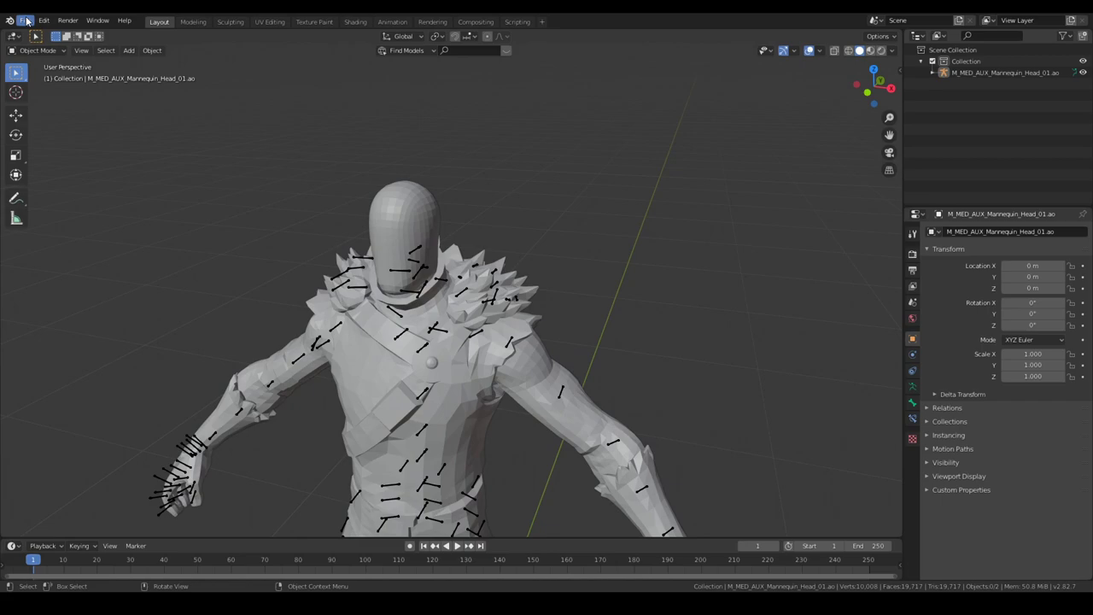
click(26, 21)
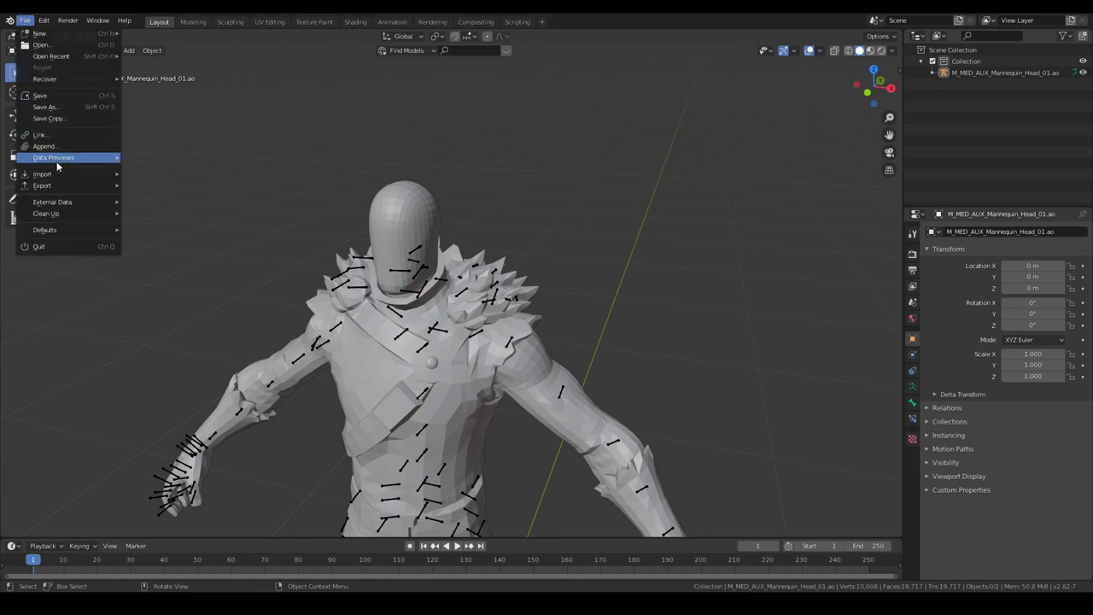
mouse_move(52, 173)
click(198, 299)
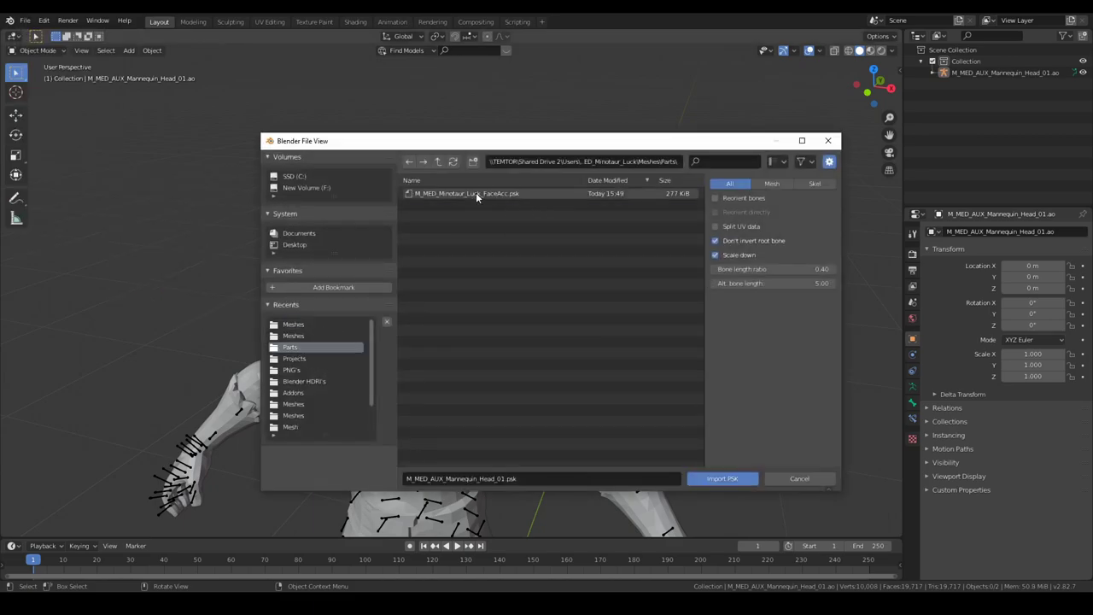
double_click(476, 196)
- Join the minotaur face accessory mesh with the body mesh, keeping the face accessory mesh active
scroll(544, 386, up, 2)
middle_drag(544, 386, 586, 396)
scroll(524, 381, down, 2)
scroll(607, 365, up, 3)
click(655, 422)
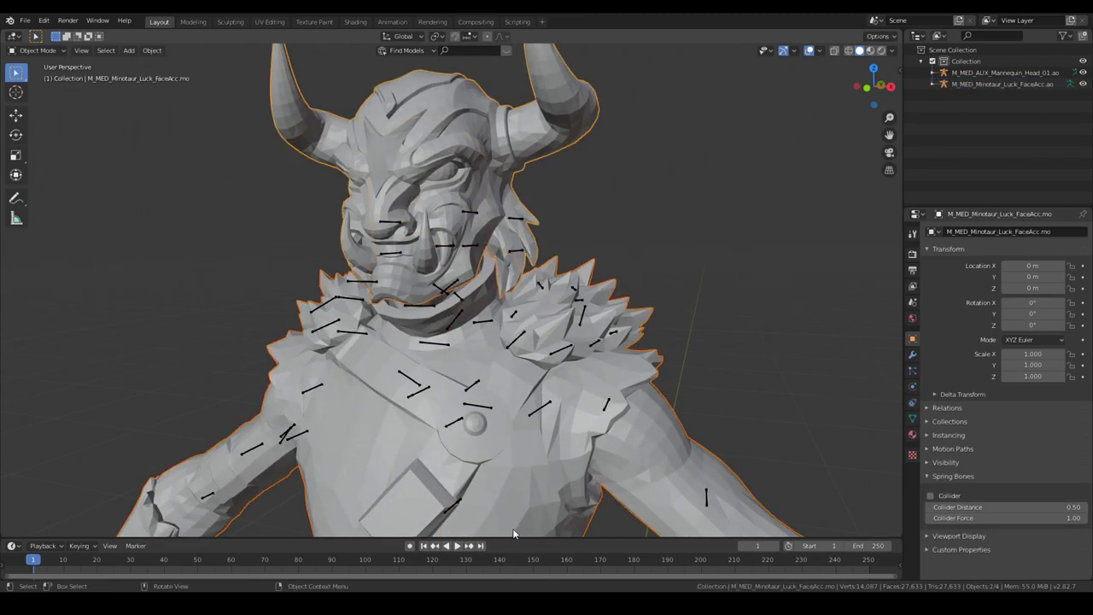
key(ctrl+j)
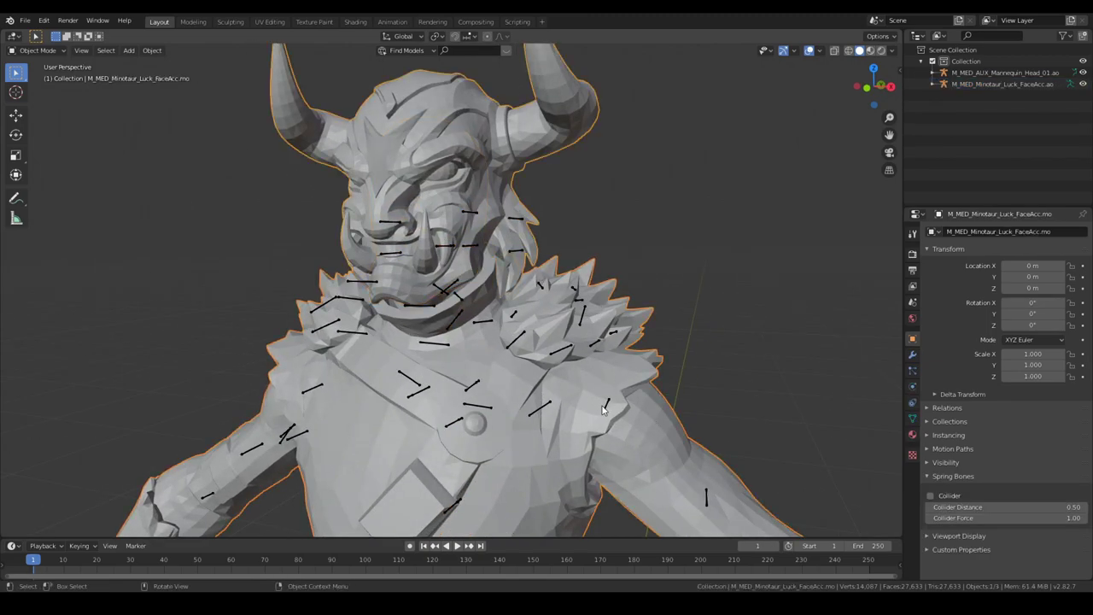
- Join the body armature into the minotaur face accessory armature, keeping the face accessory armature active
click(474, 237)
shift+click(469, 214)
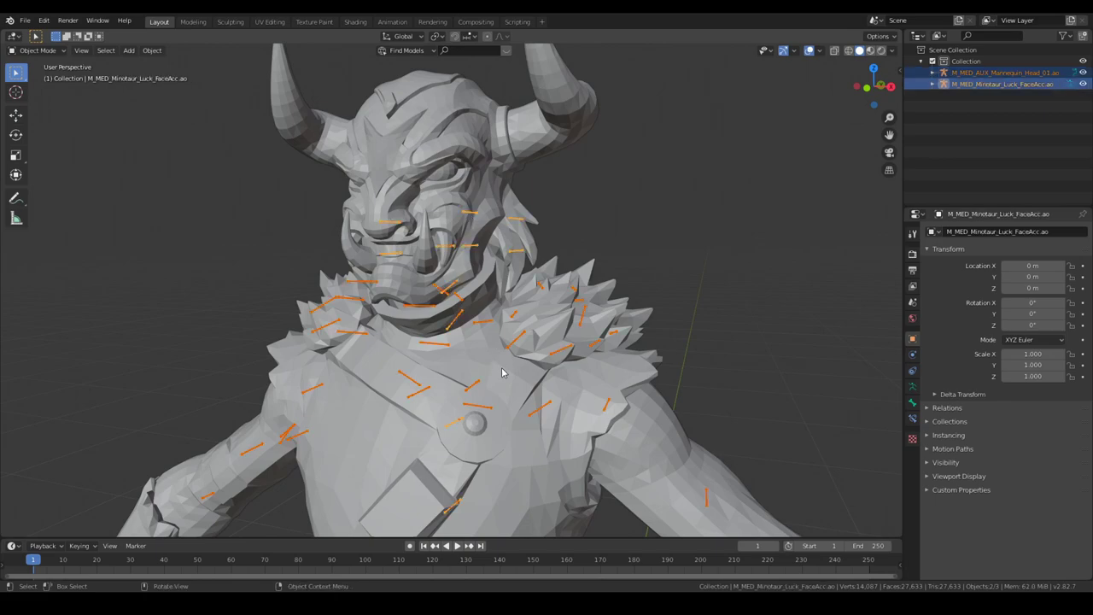
key(ctrl+j)
- Put the joined armature into Edit Mode and expand its armature data in the Outliner to list the root bones
scroll(478, 367, down, 4)
middle_drag(278, 331, 412, 288)
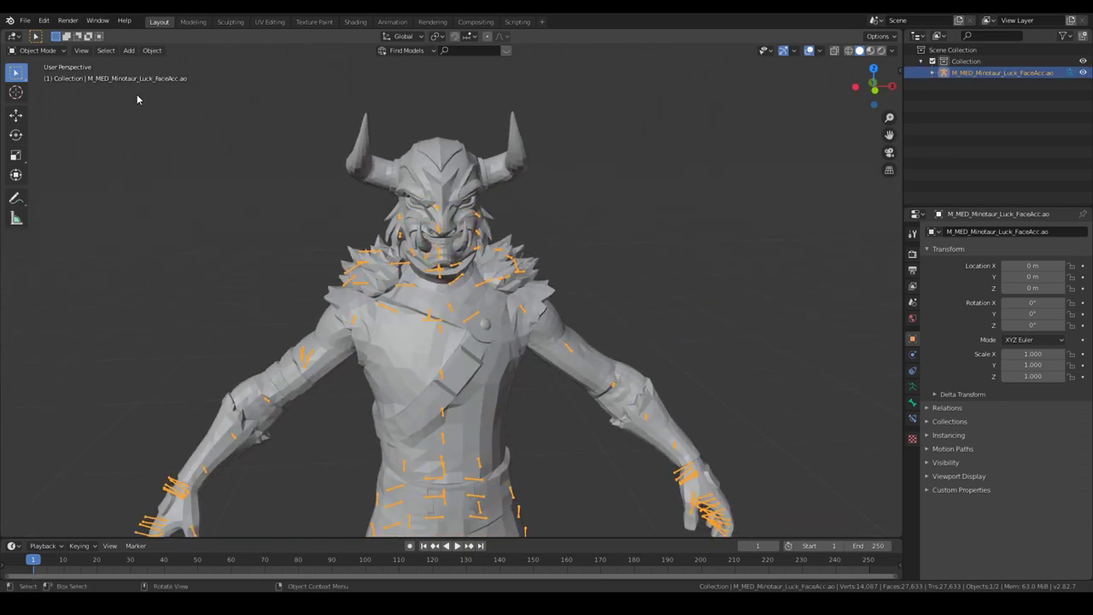
click(38, 76)
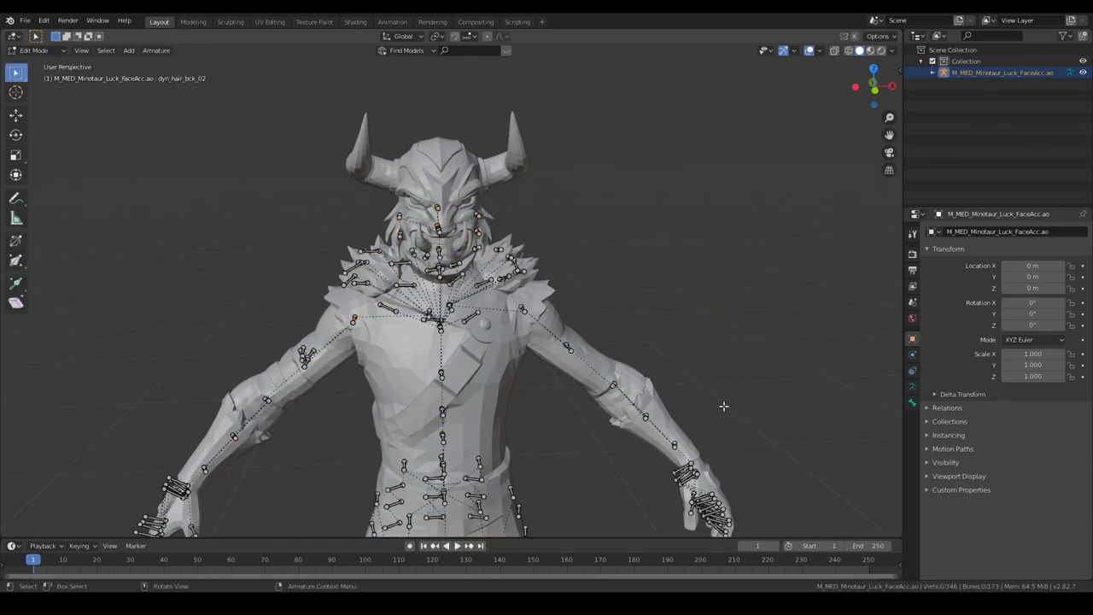
click(932, 73)
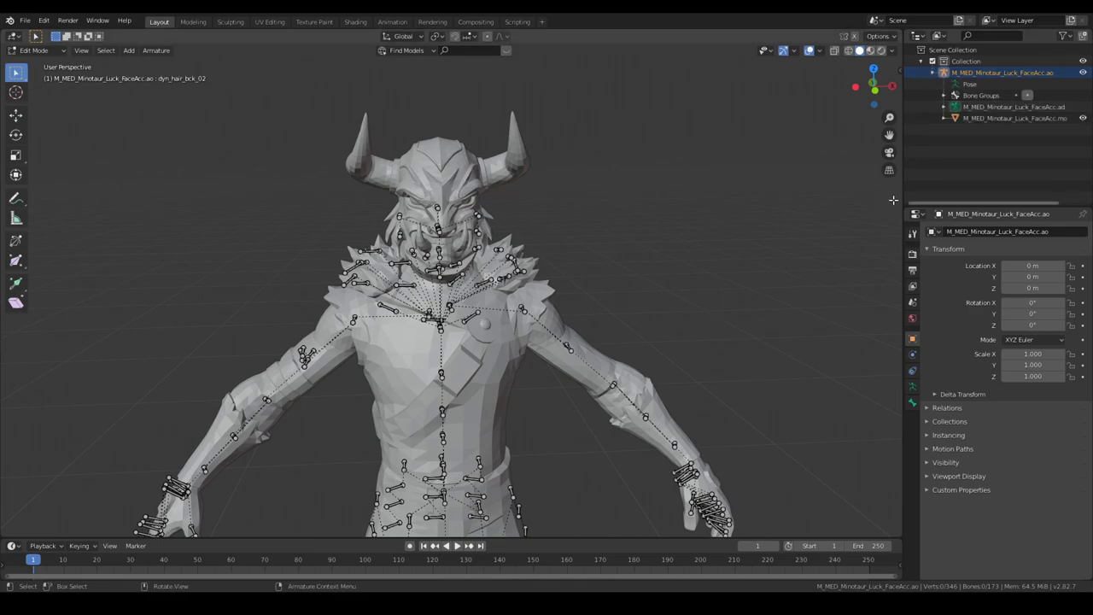
click(944, 107)
scroll(598, 227, down, 3)
middle_drag(575, 233, 579, 230)
scroll(590, 228, up, 3)
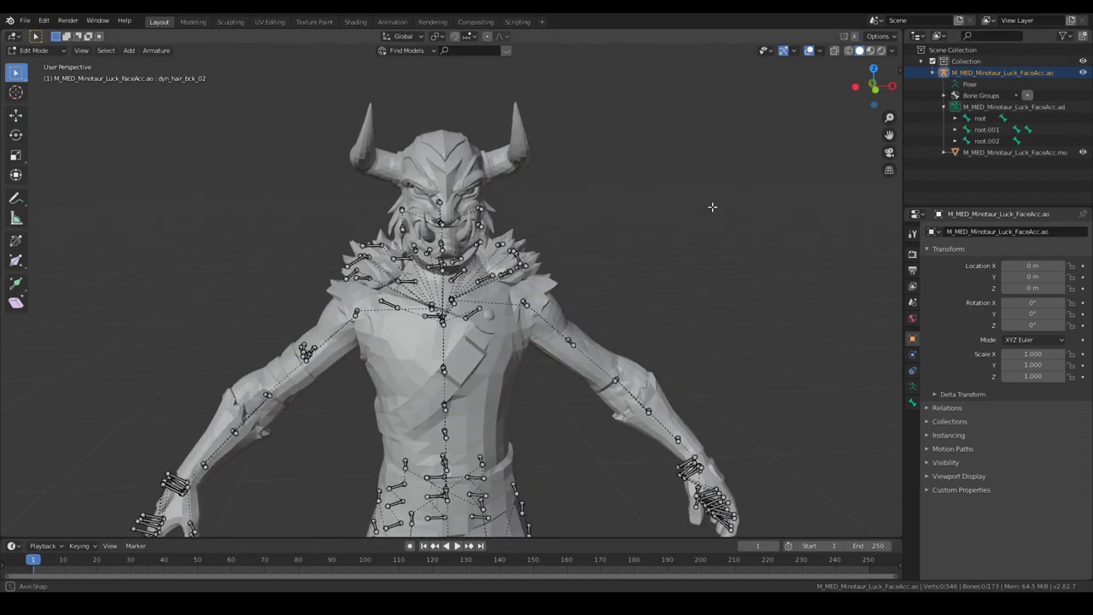
- Select the root.001 bone together with all bones sharing its suffix and delete them
click(994, 131)
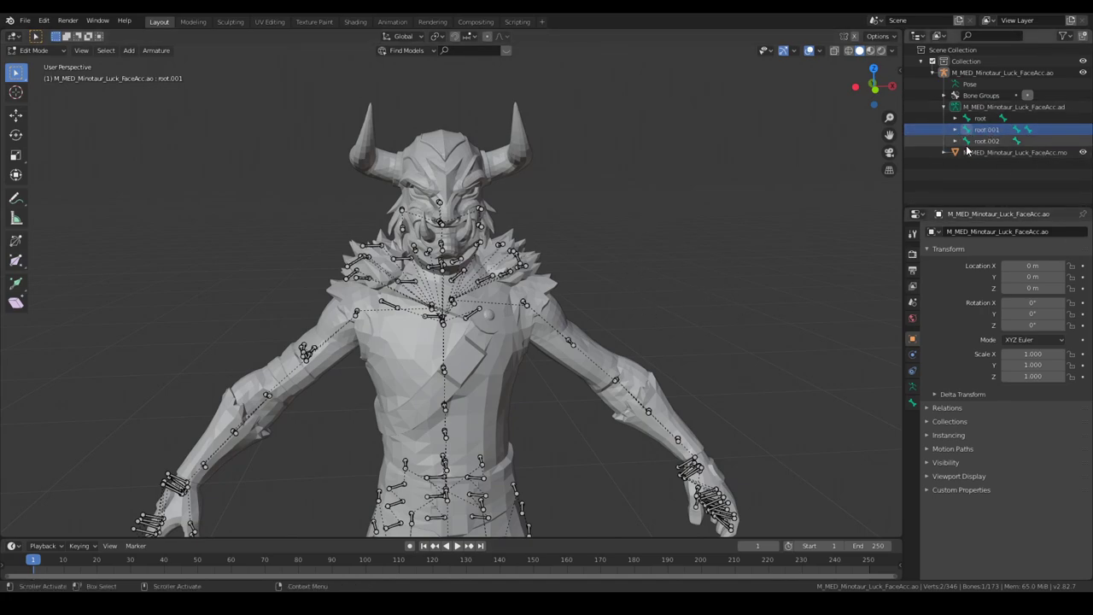
middle_drag(745, 264, 694, 272)
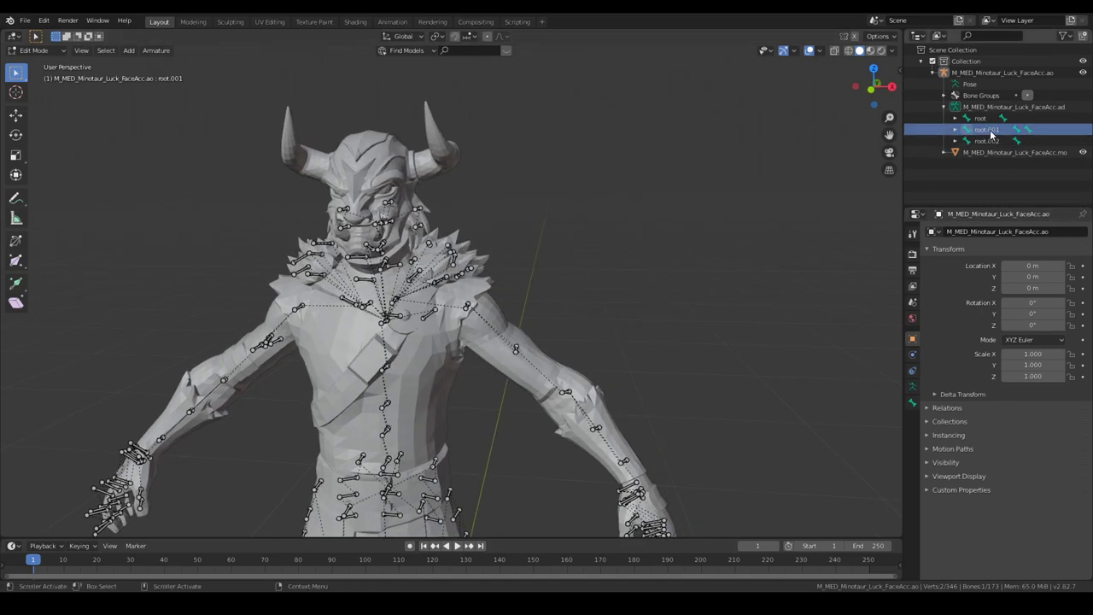
middle_drag(385, 257, 425, 262)
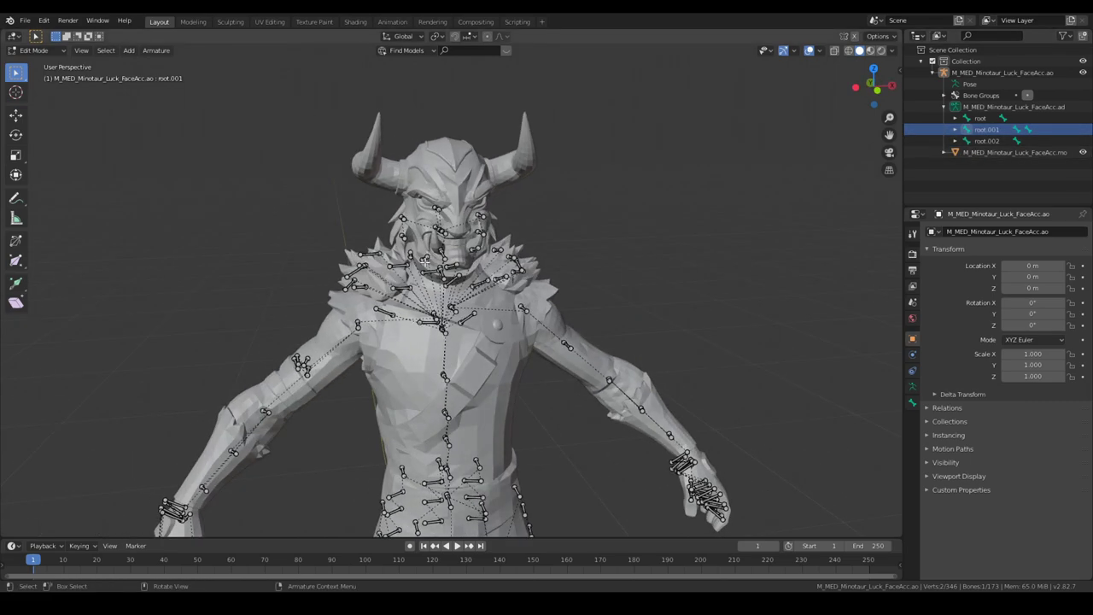
key(shift+g)
click(577, 271)
key(x)
click(621, 212)
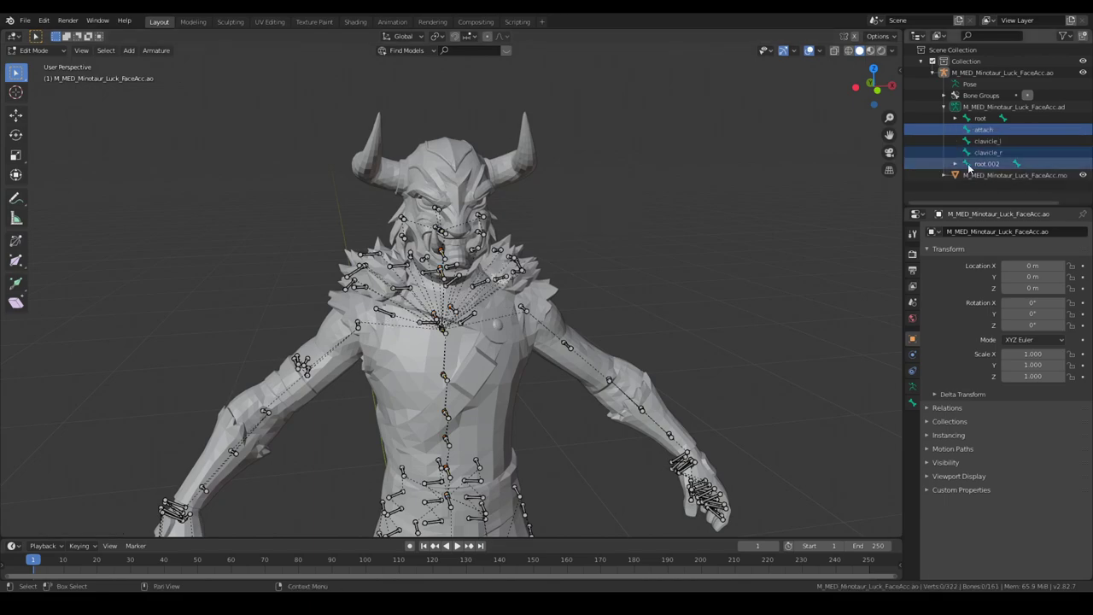
- Select the root.002 bone together with all bones sharing its suffix and delete them
middle_drag(641, 304, 583, 286)
key(shift+g)
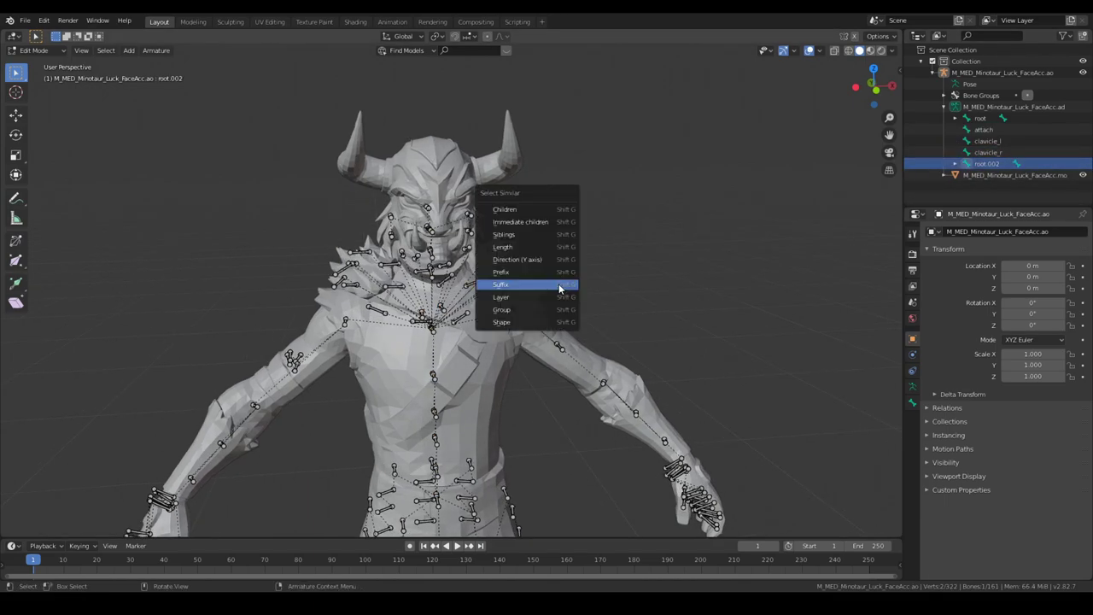
click(558, 284)
key(x)
click(606, 237)
- Examine the armature's remaining top-level bones in the Outliner and their placement around the shoulders, fur and torso
scroll(651, 316, down, 3)
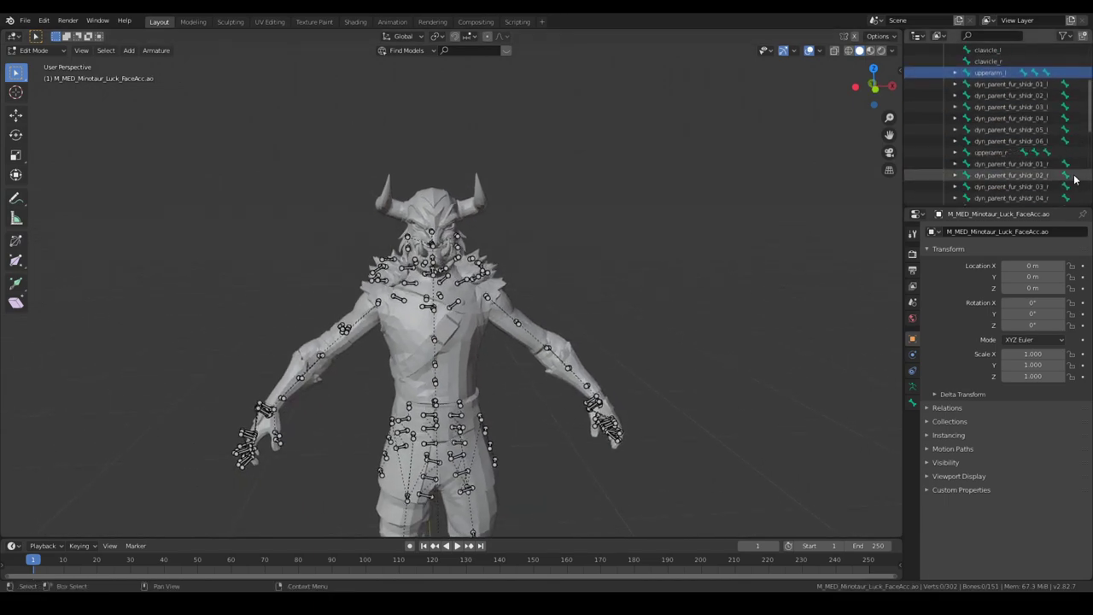
scroll(1039, 181, down, 5)
scroll(1027, 176, up, 13)
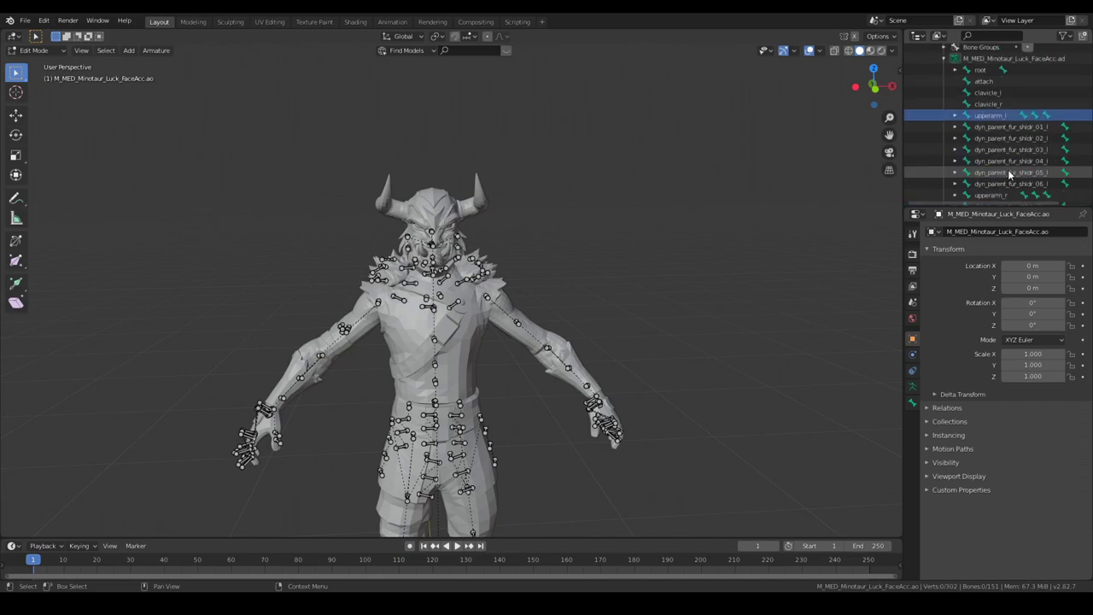
scroll(657, 302, up, 7)
middle_drag(685, 288, 690, 283)
scroll(993, 163, down, 13)
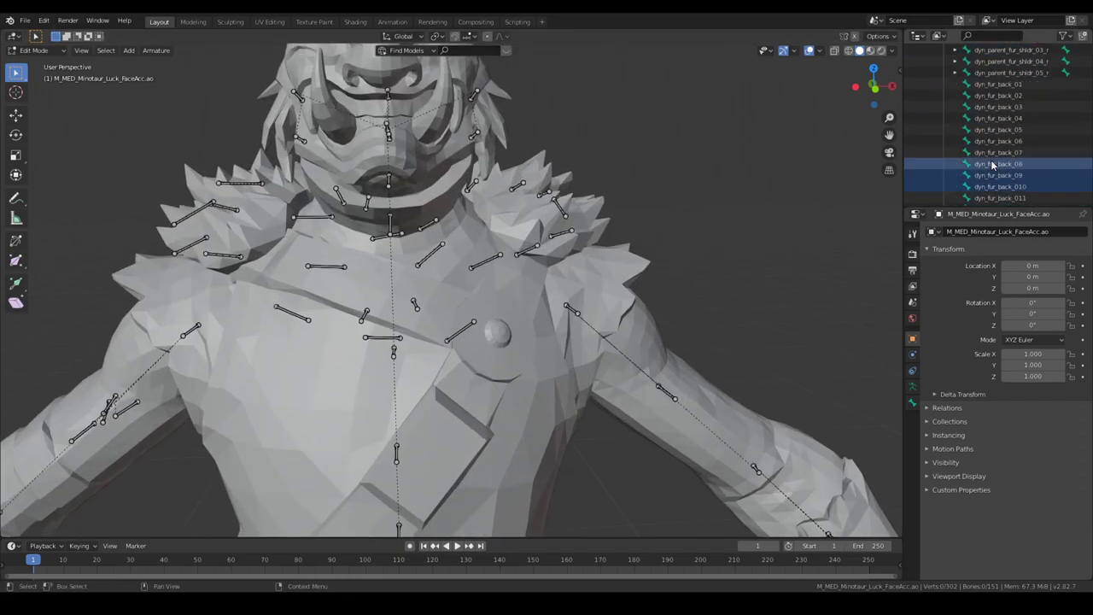
middle_drag(594, 202, 561, 265)
scroll(698, 256, down, 5)
scroll(698, 256, up, 6)
scroll(561, 265, down, 7)
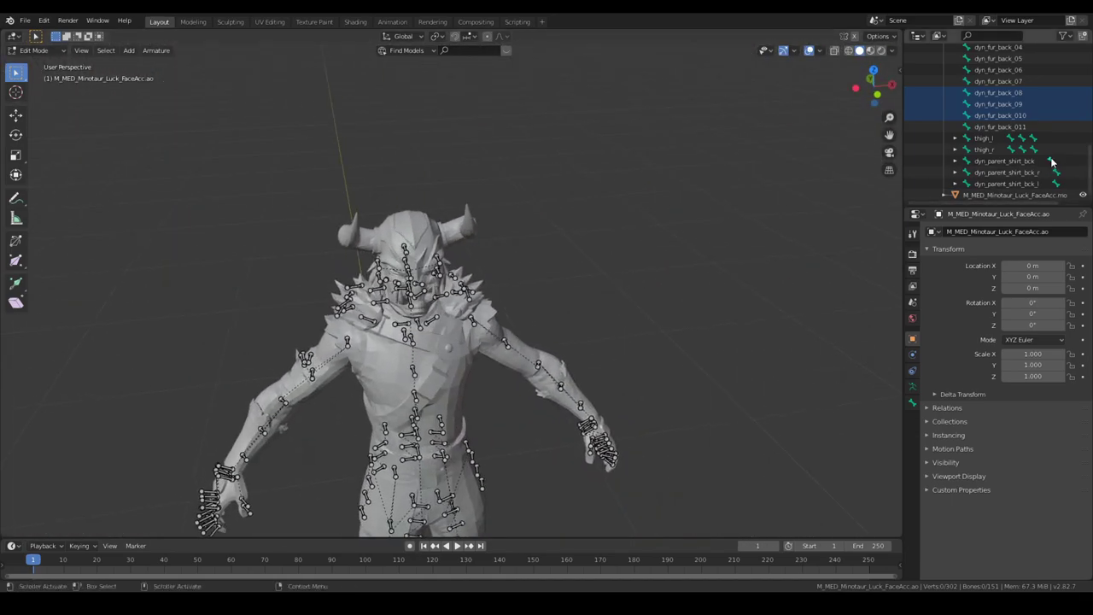
scroll(1033, 170, up, 13)
scroll(669, 212, up, 2)
middle_drag(668, 211, 571, 253)
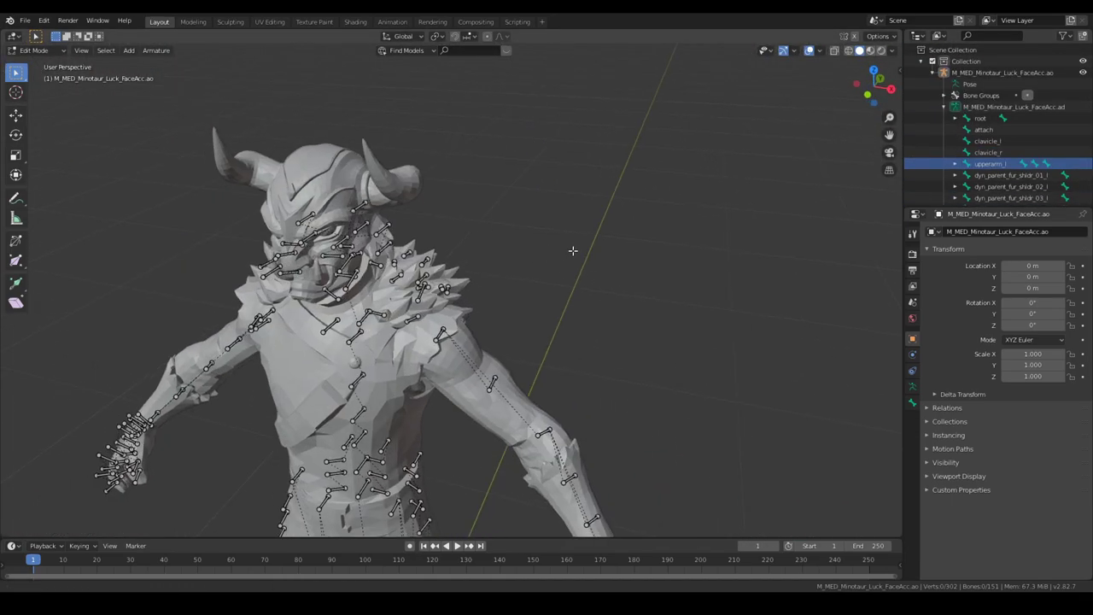
scroll(572, 254, up, 6)
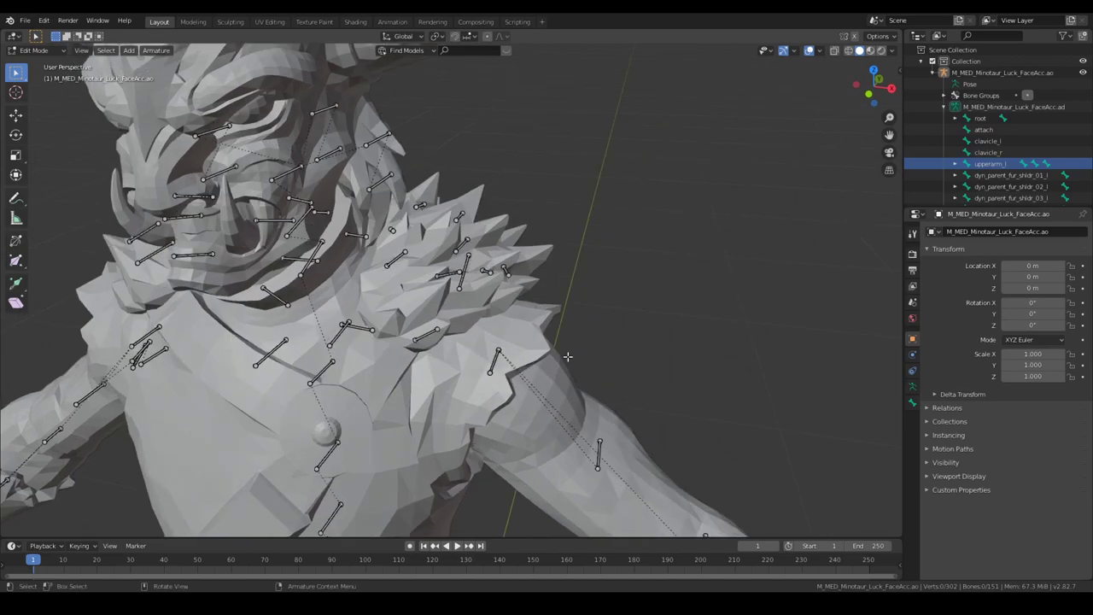
middle_drag(547, 358, 540, 364)
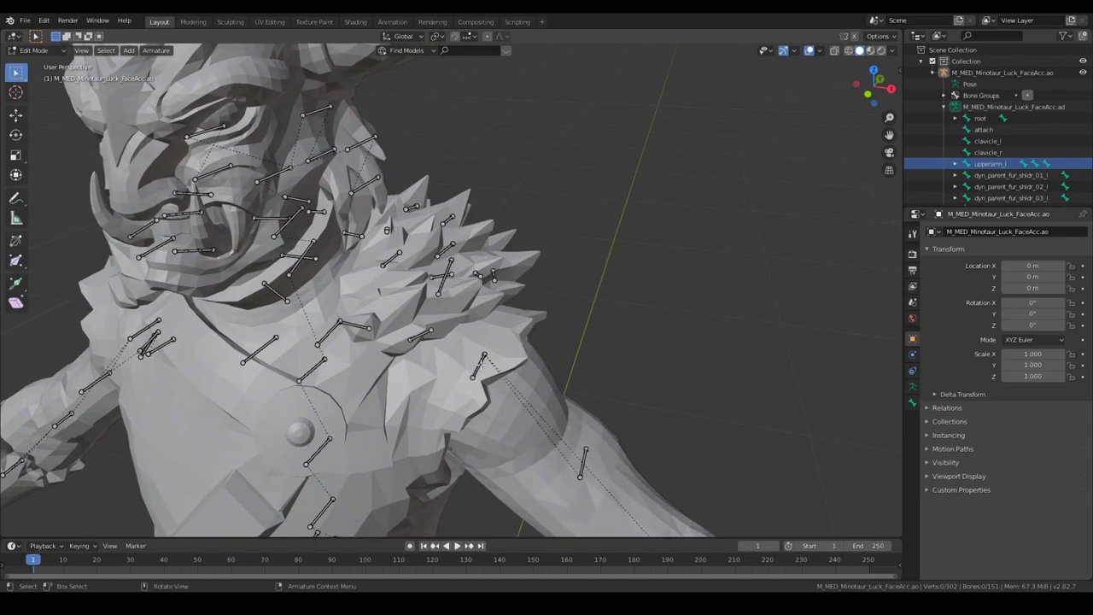
- Select upperarm_l together with all bones sharing its _l suffix and delete these left-side bones
scroll(532, 363, down, 6)
middle_drag(500, 371, 610, 357)
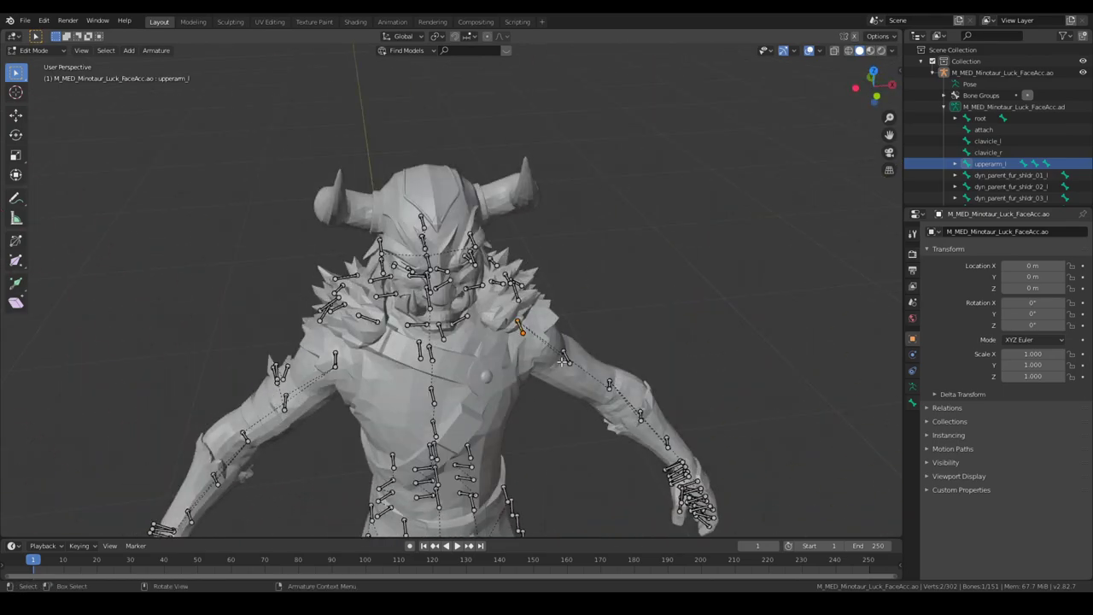
scroll(615, 357, up, 4)
key(shift+g)
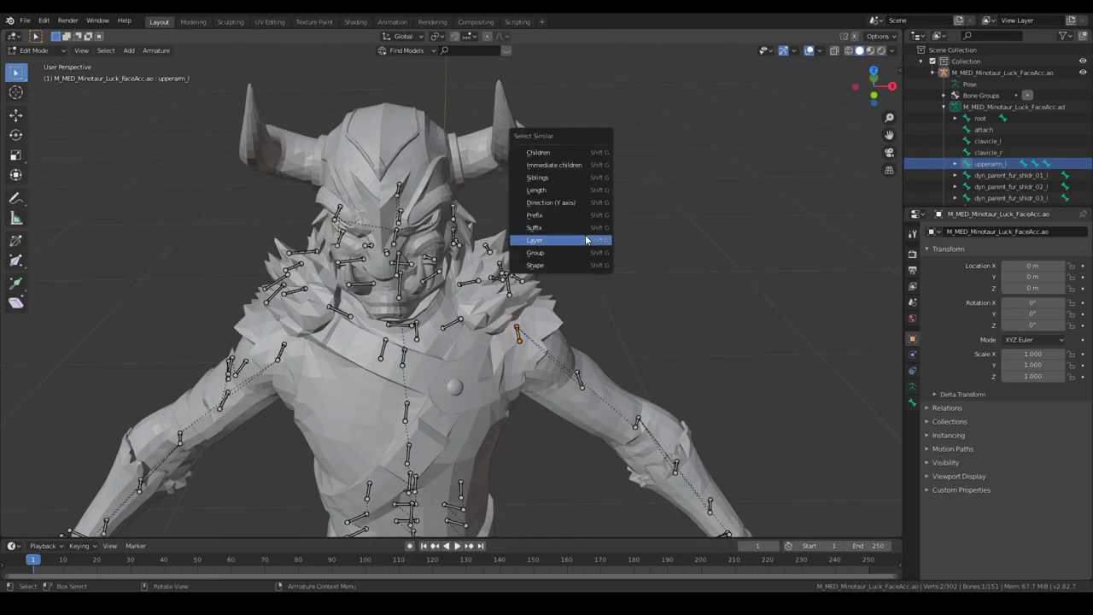
click(593, 239)
scroll(589, 293, down, 4)
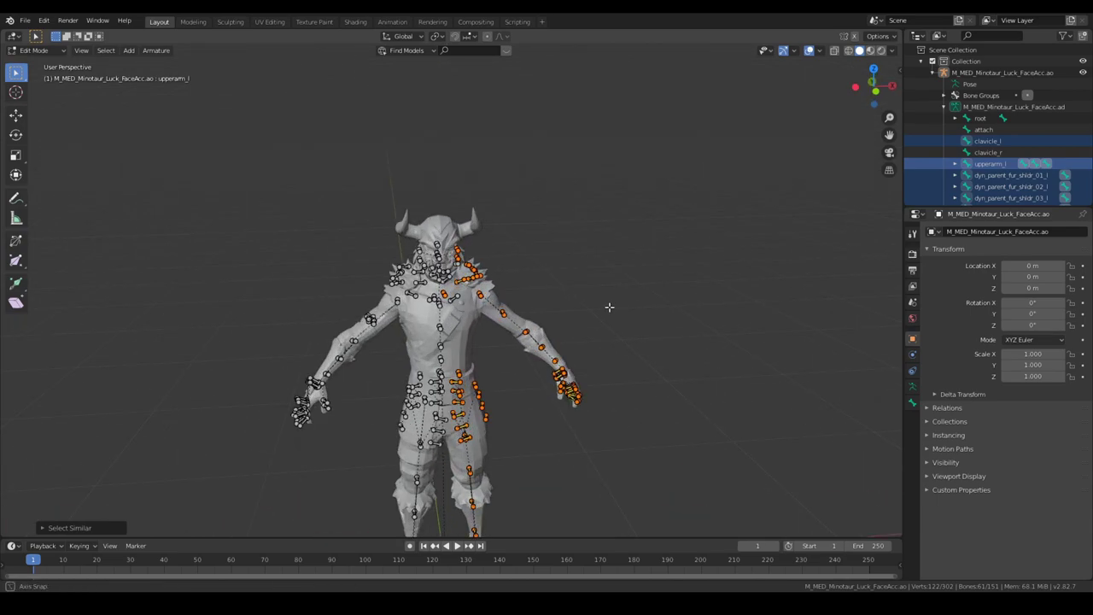
click(629, 247)
- Examine the remaining right-side and centre bones on the model and in the Outliner's bone list
scroll(578, 317, up, 5)
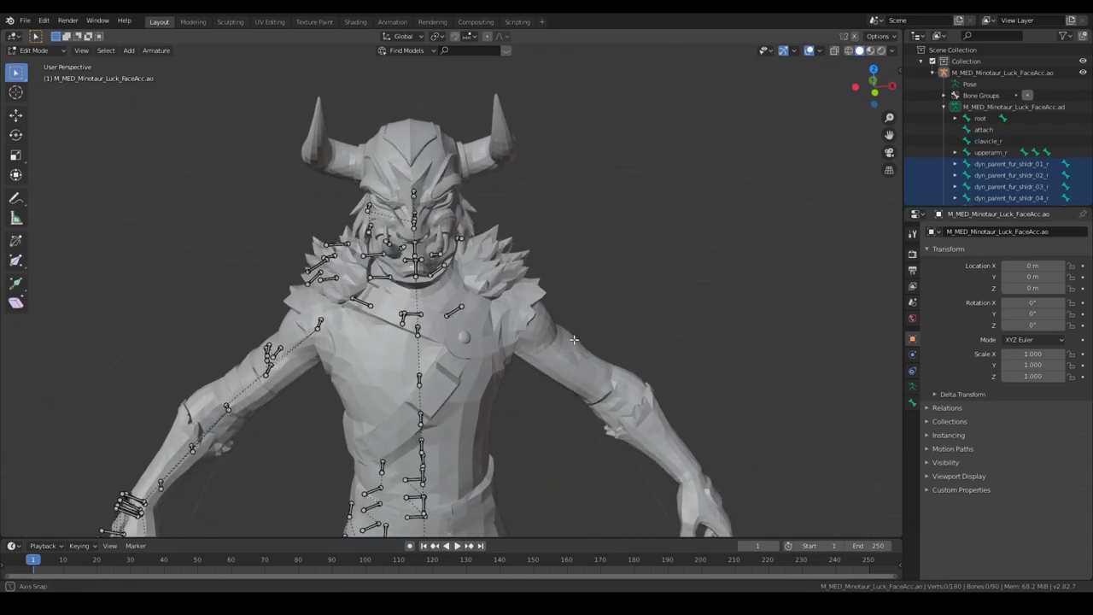
middle_drag(578, 324, 520, 312)
scroll(481, 334, up, 3)
scroll(589, 287, down, 5)
middle_drag(598, 282, 549, 344)
shift+middle_drag(559, 266, 632, 256)
scroll(540, 336, up, 3)
scroll(632, 257, down, 2)
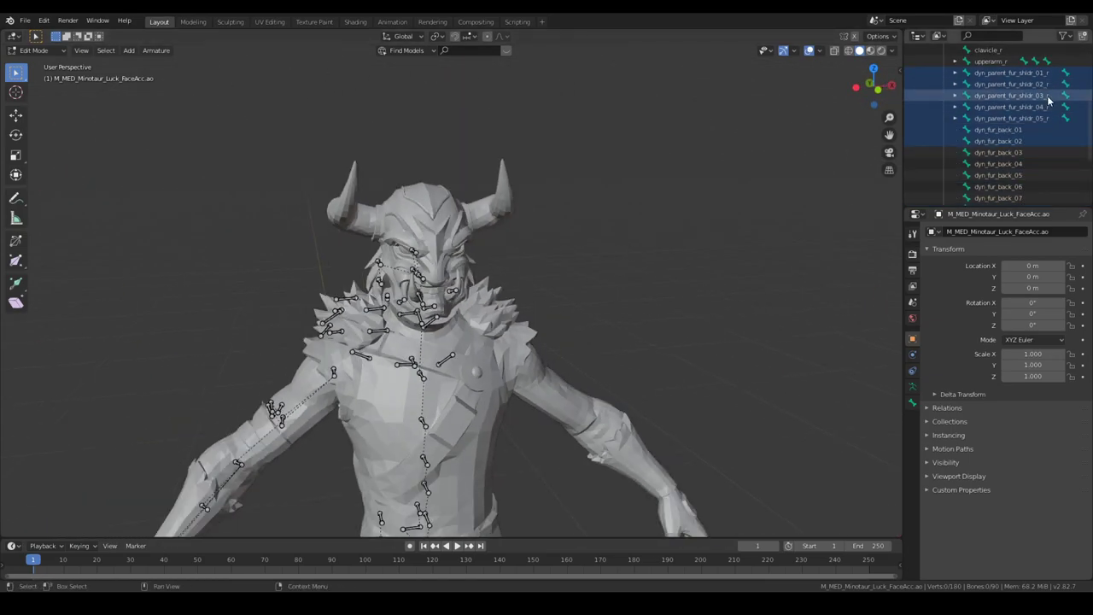
scroll(1012, 179, down, 2)
scroll(1011, 179, up, 5)
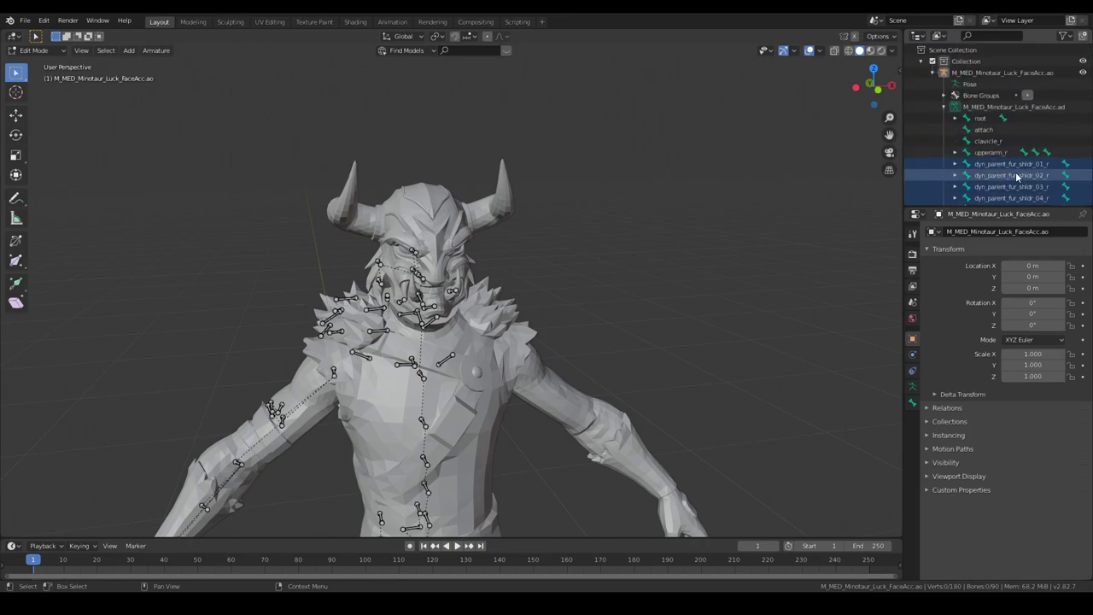
- Select the right shoulder fur bones dyn_parent_fur_shldr_01_r through dyn_parent_fur_shldr_05_r and try moving them
click(1010, 163)
scroll(1003, 165, down, 3)
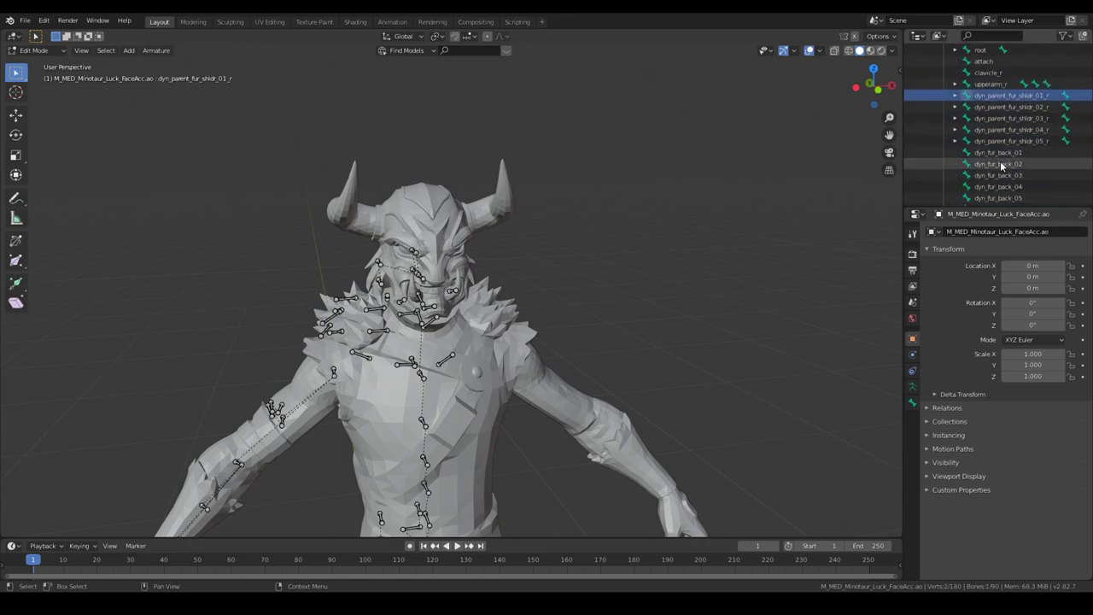
shift+click(1046, 143)
scroll(568, 295, up, 3)
mouse_move(568, 295)
middle_down()
mouse_move(671, 299)
mouse_move(554, 308)
middle_up()
scroll(670, 299, down, 3)
key(g)
click(590, 307)
middle_drag(468, 333, 443, 334)
scroll(443, 334, up, 1)
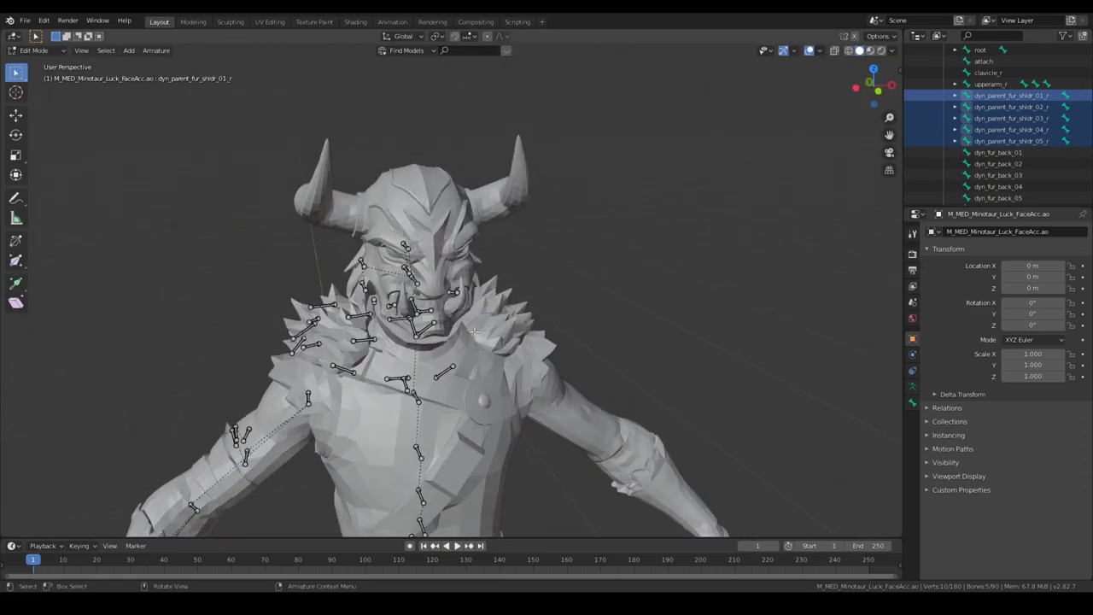
- Show the bone properties and check each dyn_parent_fur_shldr bone of the right shoulder in turn
click(912, 405)
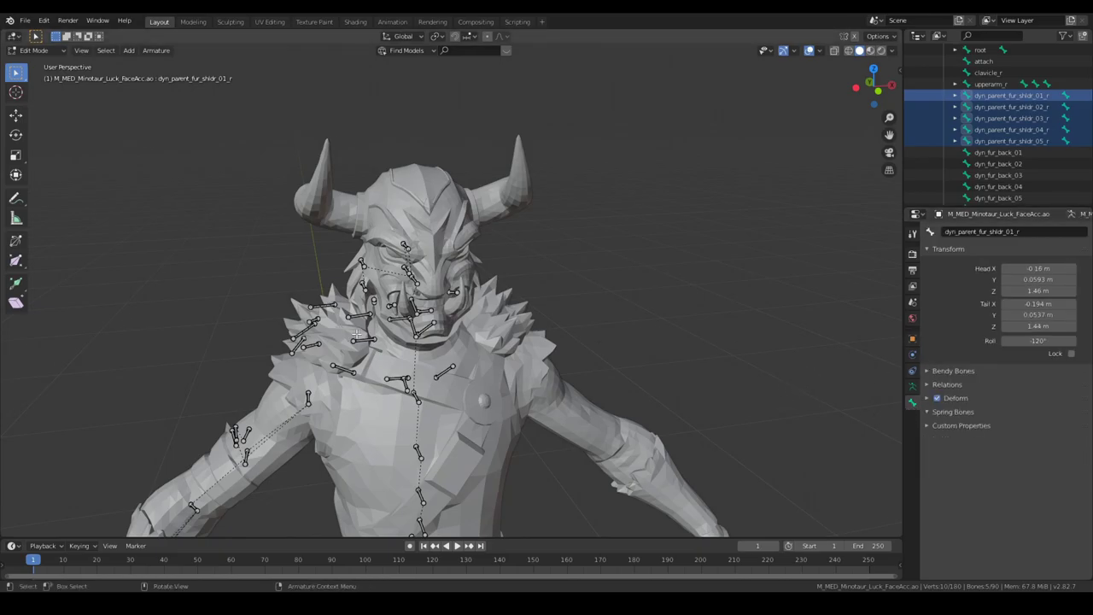
scroll(512, 341, up, 3)
middle_drag(523, 343, 589, 350)
click(1019, 98)
click(1014, 119)
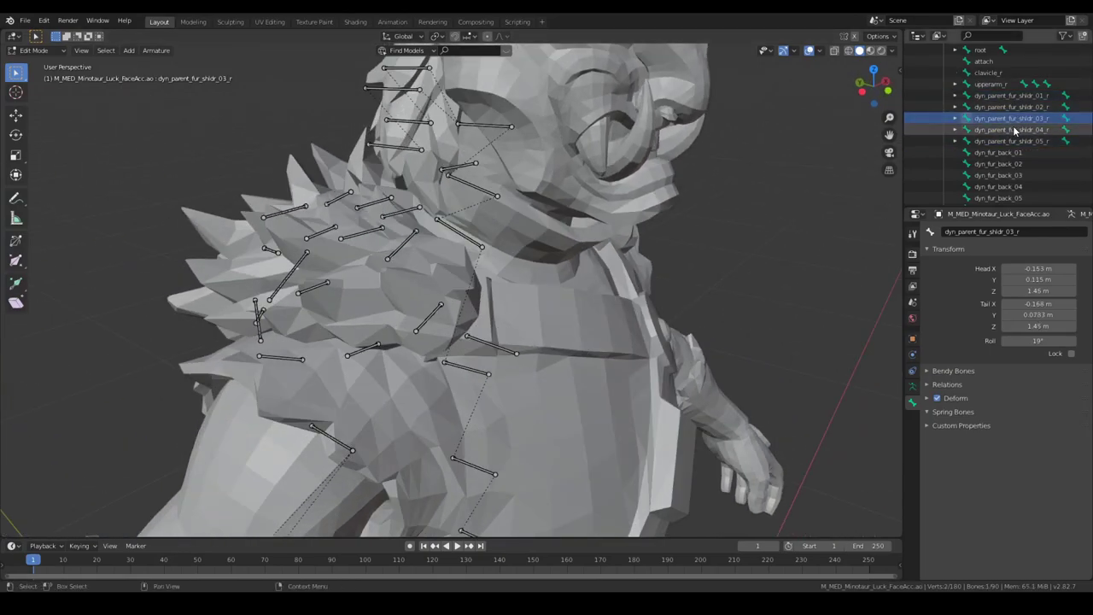
click(1013, 130)
click(1013, 143)
click(1025, 108)
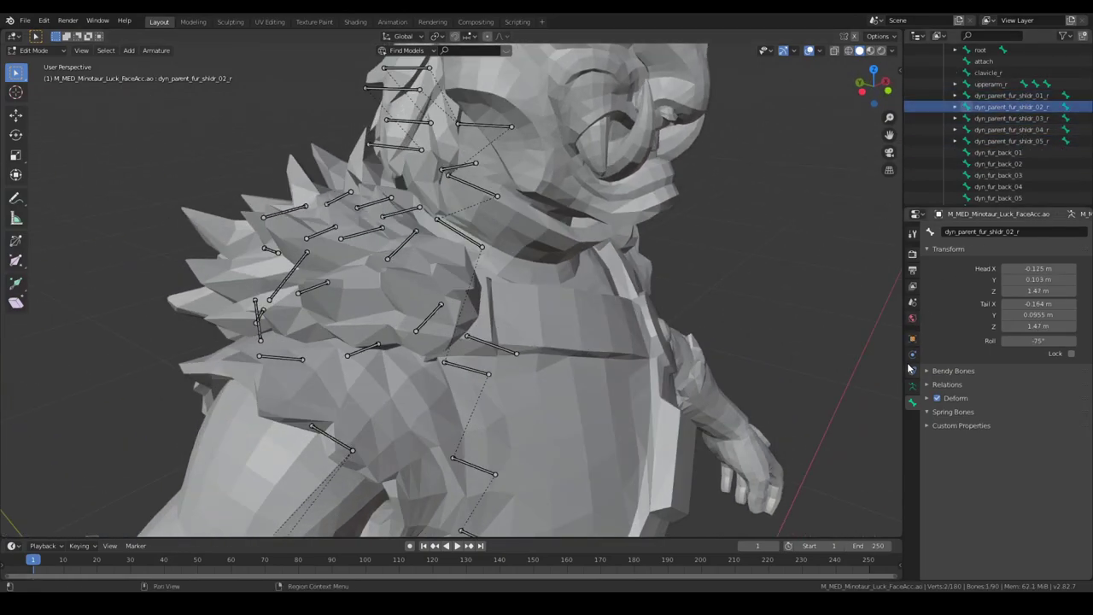
- Try to select the five right shoulder fur parent bones together with clavicle_r
click(1033, 97)
shift+click(1031, 142)
middle_drag(410, 290, 344, 348)
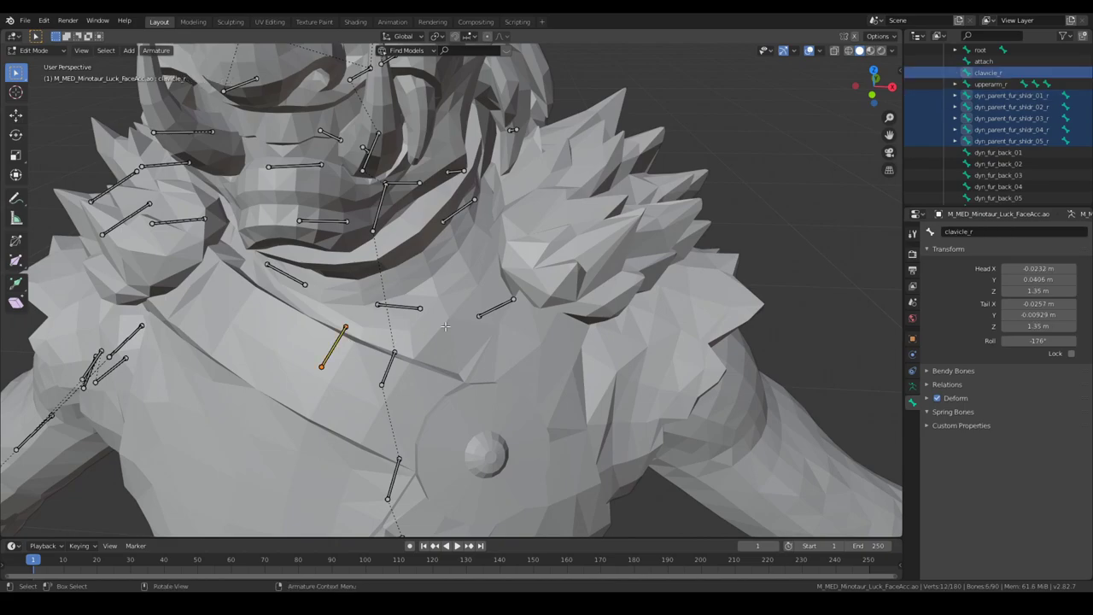
click(1011, 141)
shift+click(1027, 92)
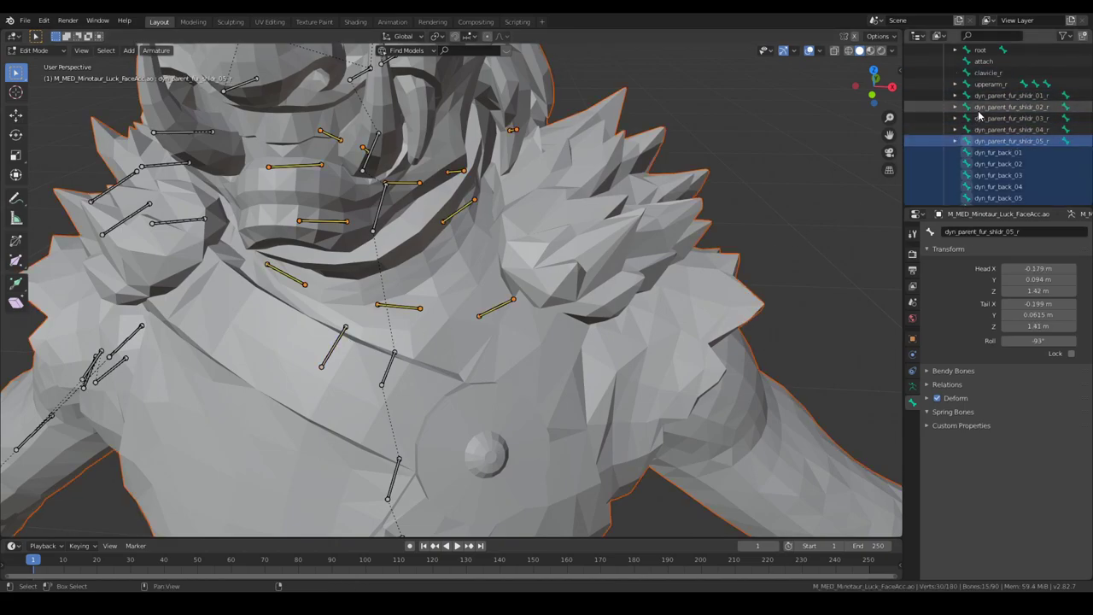
- Parent dyn_parent_fur_shldr_01_r through dyn_parent_fur_shldr_05_r to clavicle_r with Keep Offset
click(1022, 141)
shift+click(1027, 97)
scroll(444, 307, down, 4)
middle_drag(414, 312, 383, 339)
scroll(474, 309, up, 3)
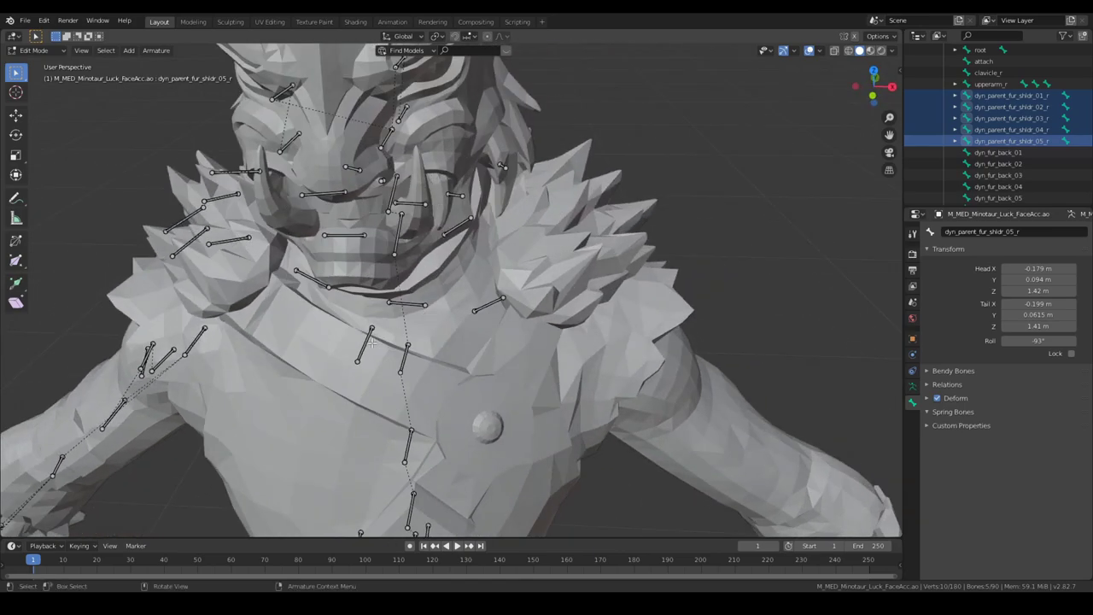
shift+click(365, 342)
middle_drag(365, 341, 281, 215)
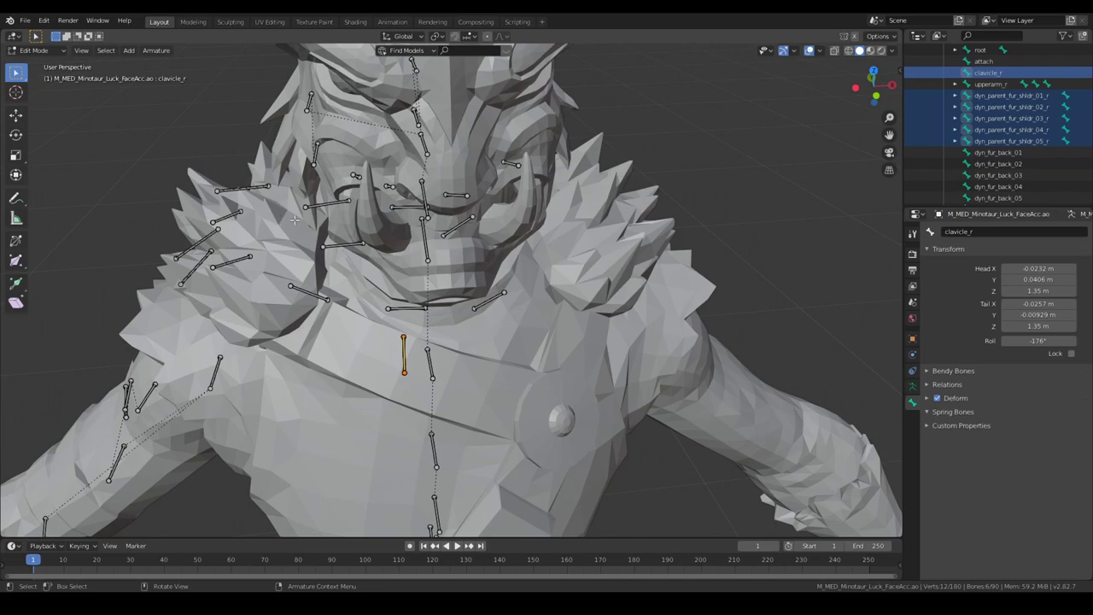
middle_drag(560, 282, 515, 286)
key(ctrl+p)
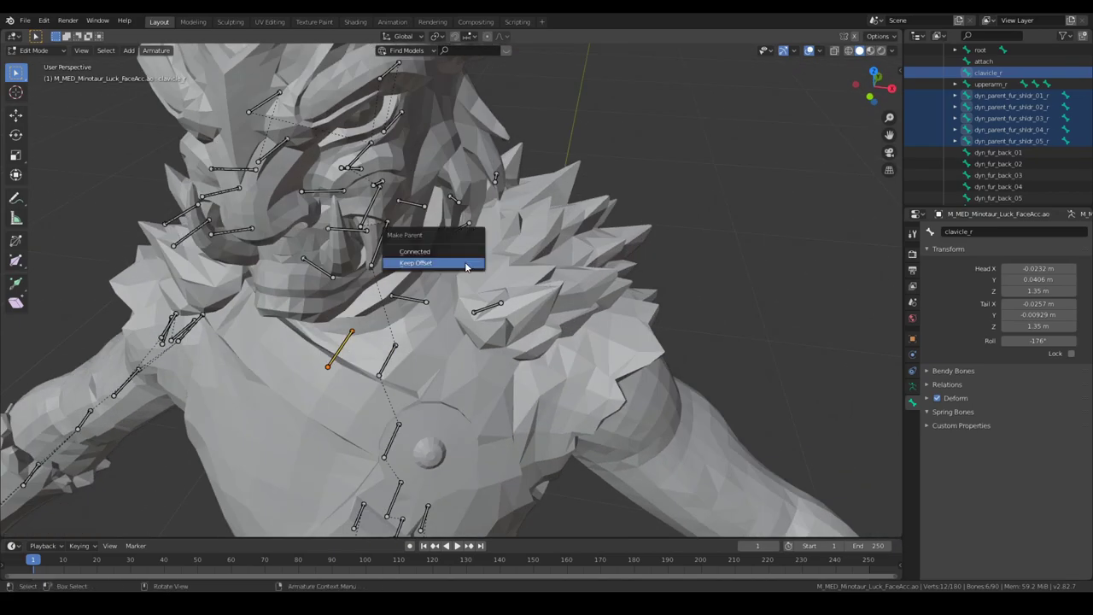
key(Return)
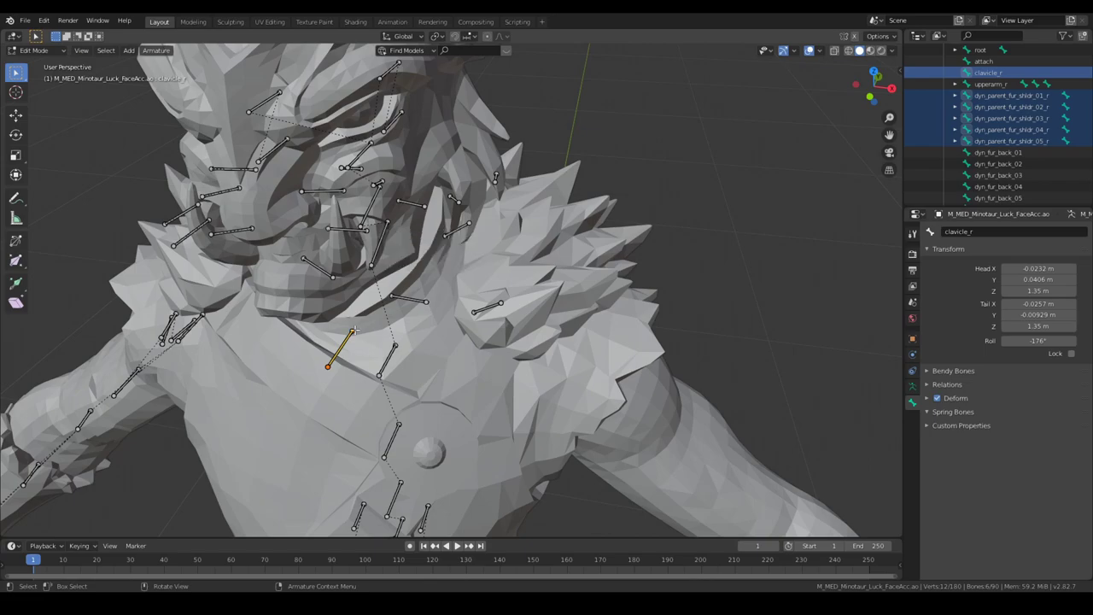
key(ctrl+p)
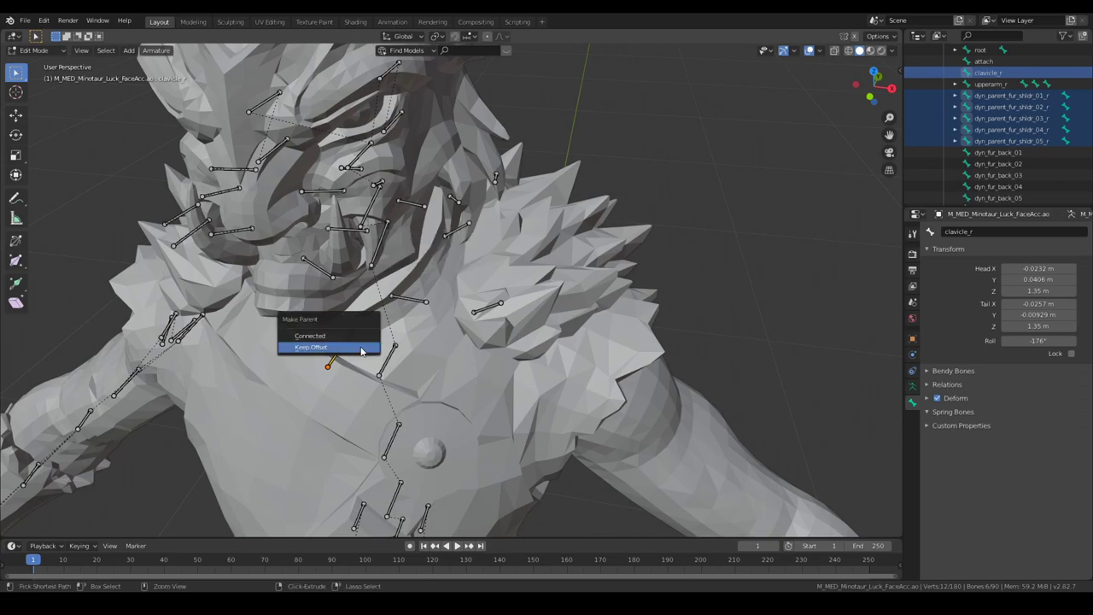
click(361, 351)
- Delete the attach bone from the armature
scroll(362, 348, down, 4)
middle_drag(363, 348, 406, 246)
scroll(514, 299, up, 5)
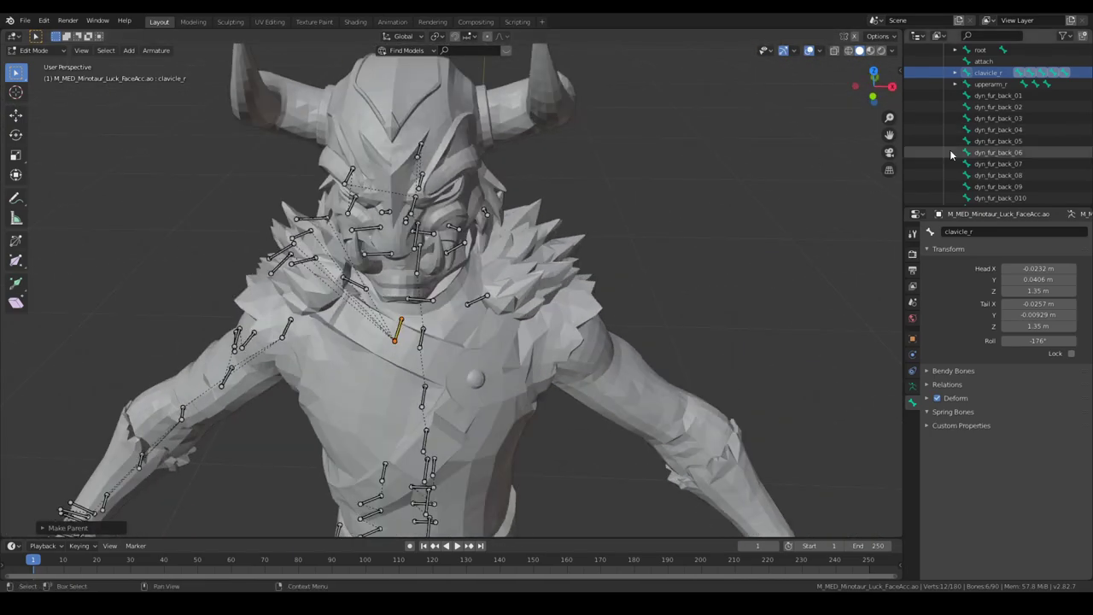
scroll(1005, 164, up, 4)
click(987, 130)
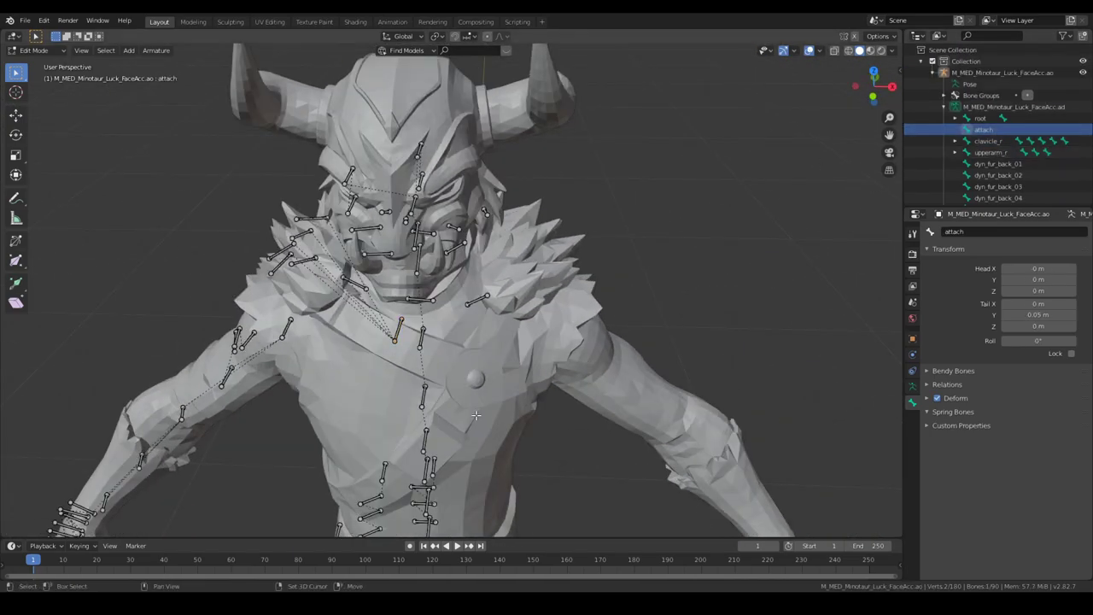
scroll(555, 329, down, 7)
mouse_move(556, 336)
middle_down()
mouse_move(456, 328)
mouse_move(559, 318)
middle_up()
key(x)
click(565, 304)
- Examine the remaining head, neck and shoulder bones on the model and the unparented dyn_fur_back bones in the Outliner
scroll(574, 332, down, 3)
scroll(456, 327, up, 5)
shift+middle_drag(581, 273, 571, 380)
scroll(632, 395, up, 5)
scroll(518, 304, down, 4)
middle_drag(518, 304, 470, 324)
shift+middle_drag(478, 316, 584, 318)
scroll(511, 208, down, 4)
scroll(468, 183, up, 3)
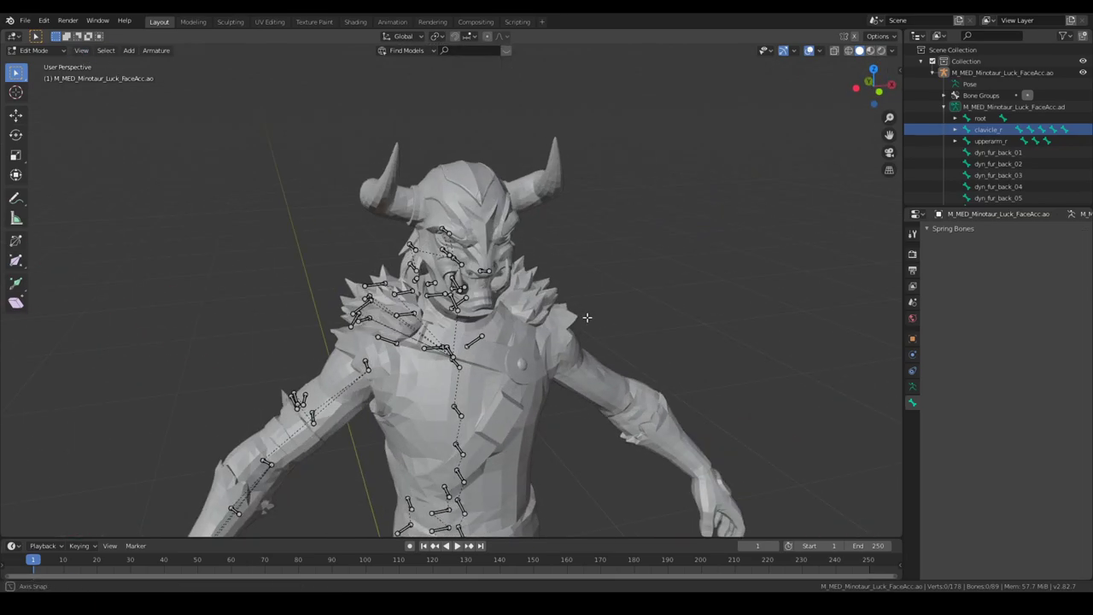
middle_drag(586, 317, 545, 310)
scroll(558, 313, up, 4)
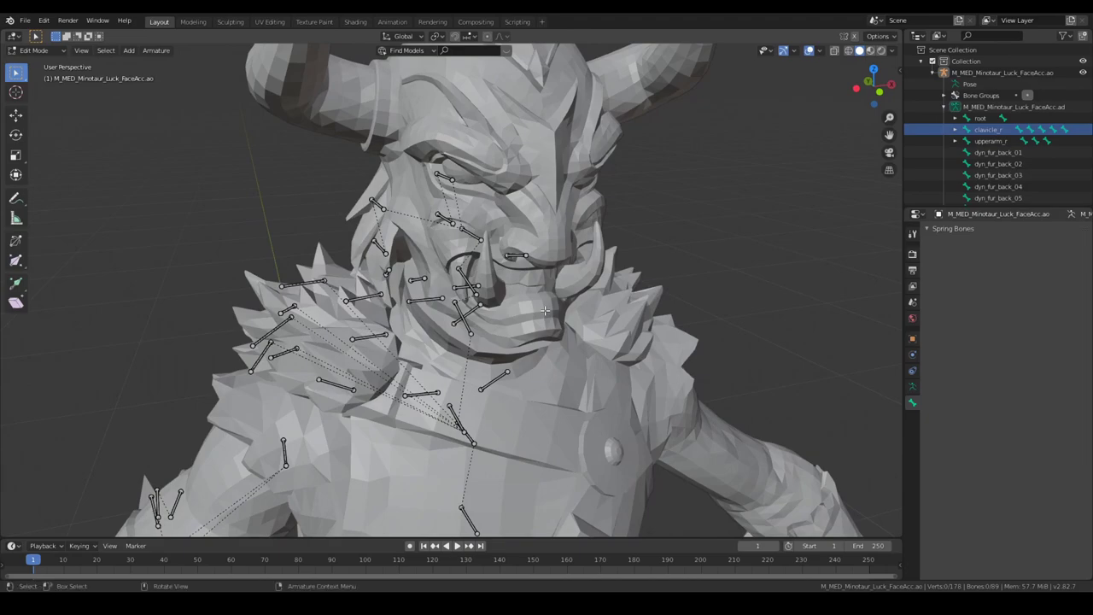
scroll(547, 298, down, 4)
middle_drag(546, 299, 506, 298)
scroll(521, 300, up, 4)
scroll(997, 143, down, 1)
scroll(998, 162, down, 3)
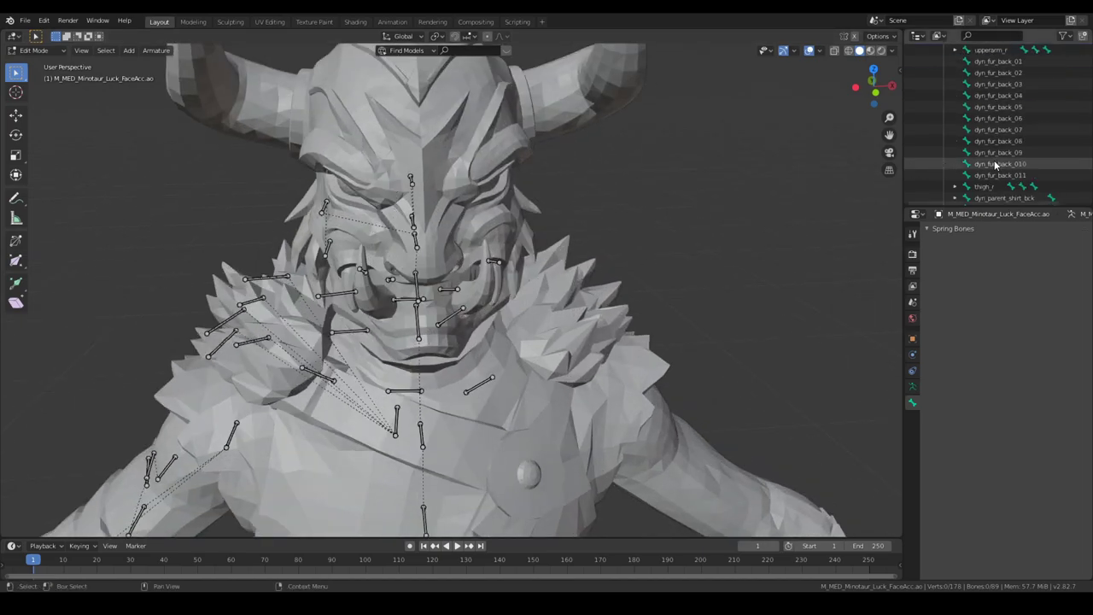
- Parent clavicle_r to spine_05 with Keep Offset
scroll(546, 299, down, 4)
mouse_move(547, 299)
middle_down()
mouse_move(502, 318)
mouse_move(496, 309)
mouse_move(559, 300)
middle_up()
scroll(496, 309, up, 4)
scroll(990, 183, up, 3)
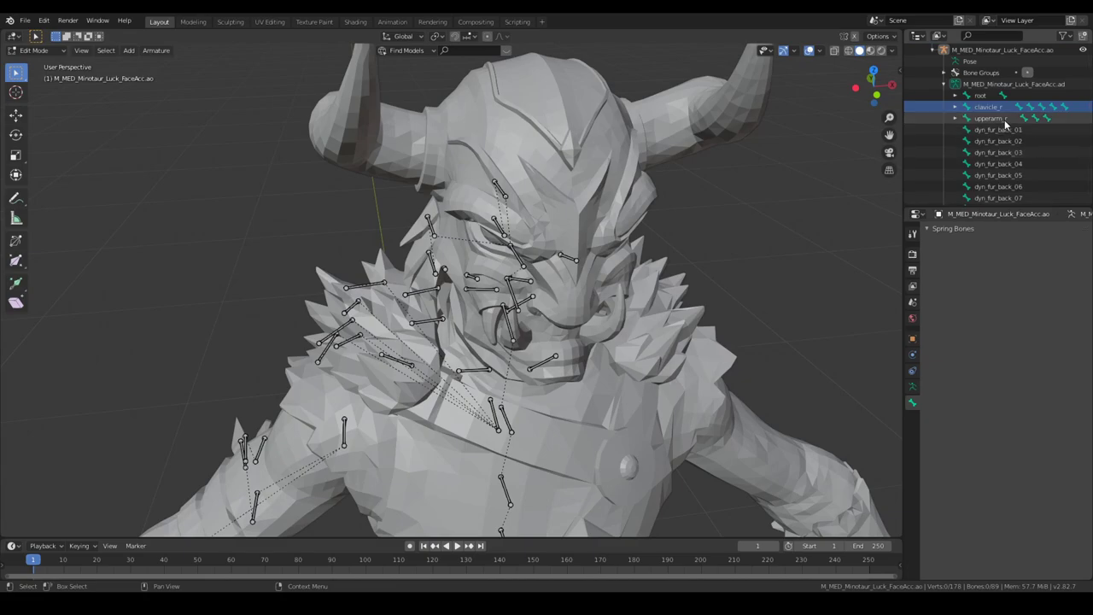
middle_drag(478, 341, 417, 357)
shift+middle_drag(478, 358, 461, 226)
scroll(461, 257, up, 4)
middle_drag(461, 341, 381, 397)
click(341, 376)
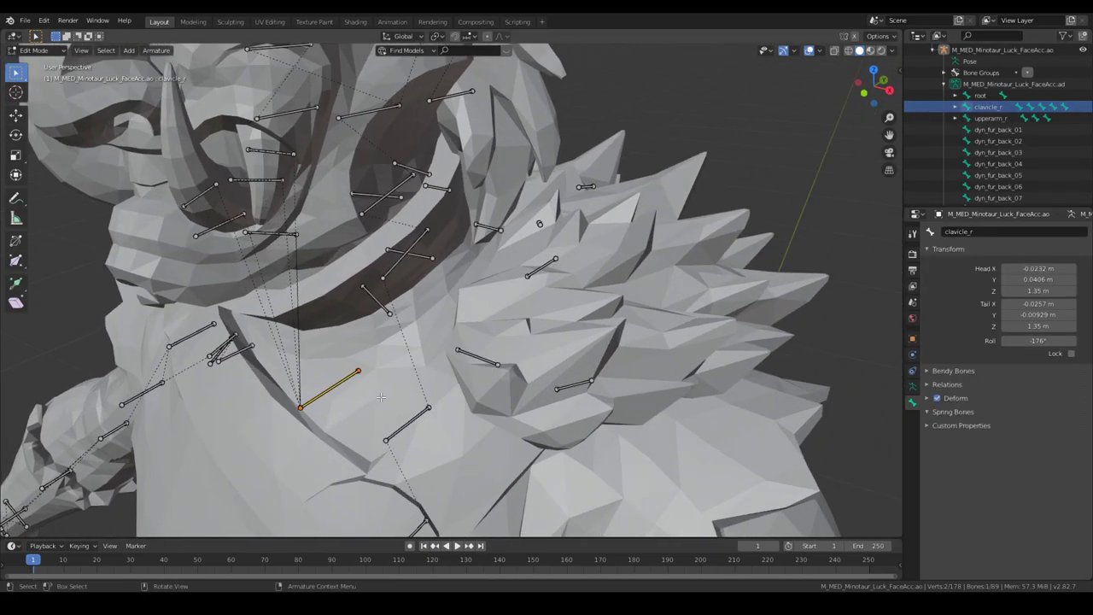
shift+click(412, 418)
key(ctrl+p)
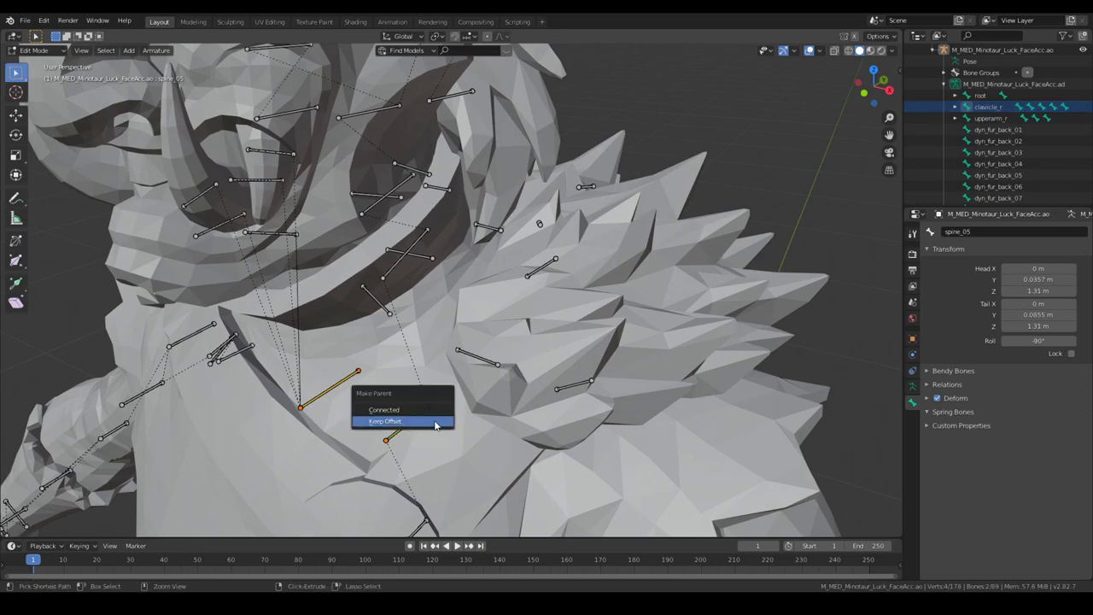
click(435, 424)
- Parent upperarm_r to clavicle_r, keeping its offset
scroll(440, 423, down, 6)
middle_drag(440, 423, 493, 406)
click(993, 108)
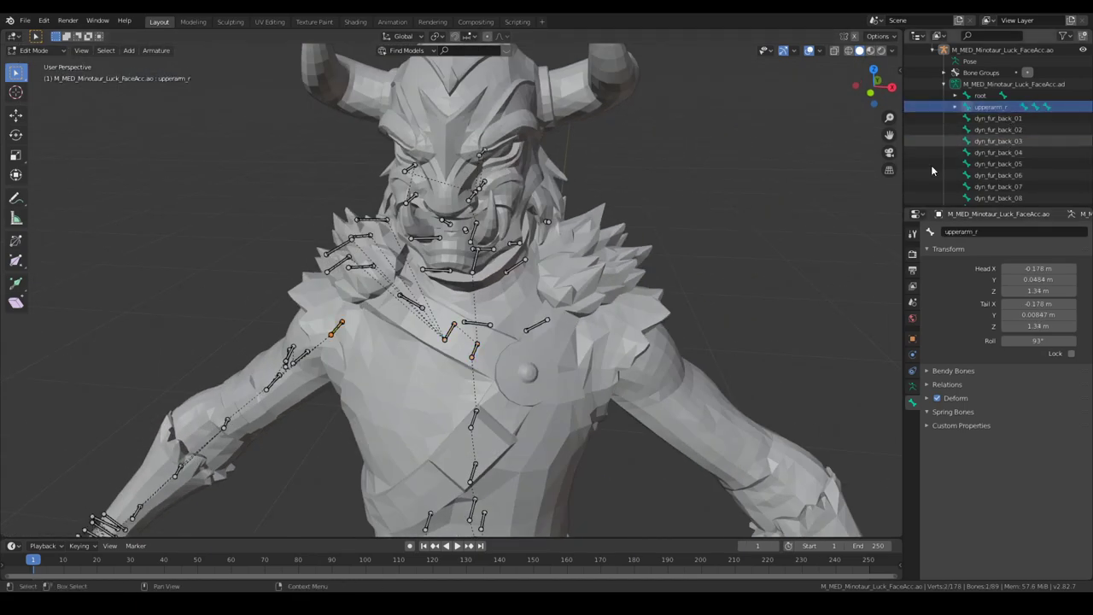
scroll(566, 389, down, 4)
scroll(565, 390, up, 5)
shift+click(458, 363)
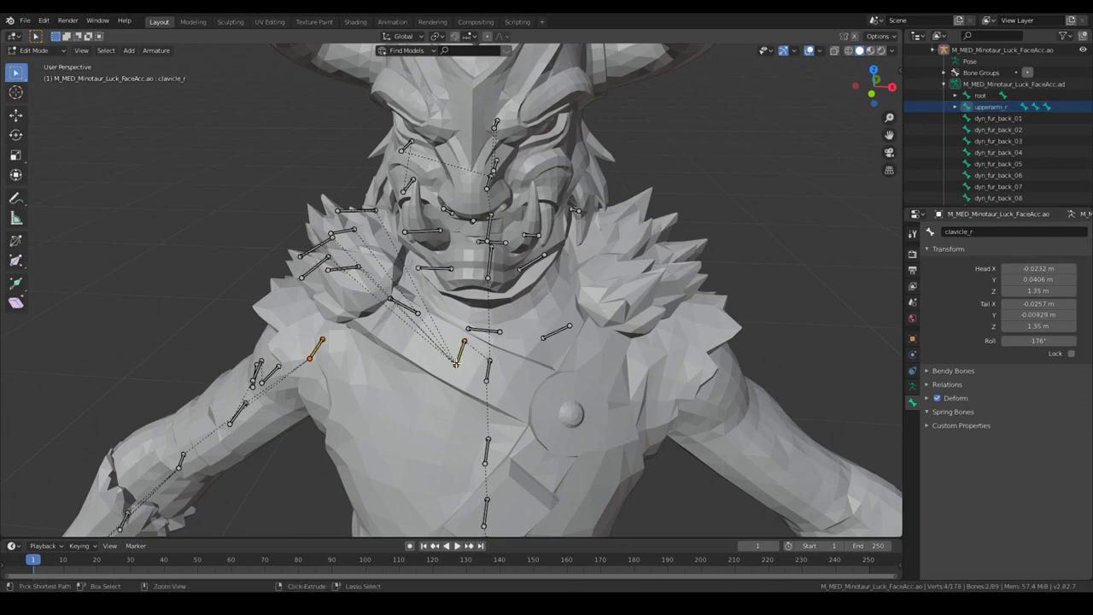
key(ctrl+p)
click(458, 363)
- Parent all the back fur bones, dyn_fur_back_01 through dyn_fur_back_011, to spine_05 with Keep Offset
scroll(458, 363, down, 3)
click(998, 107)
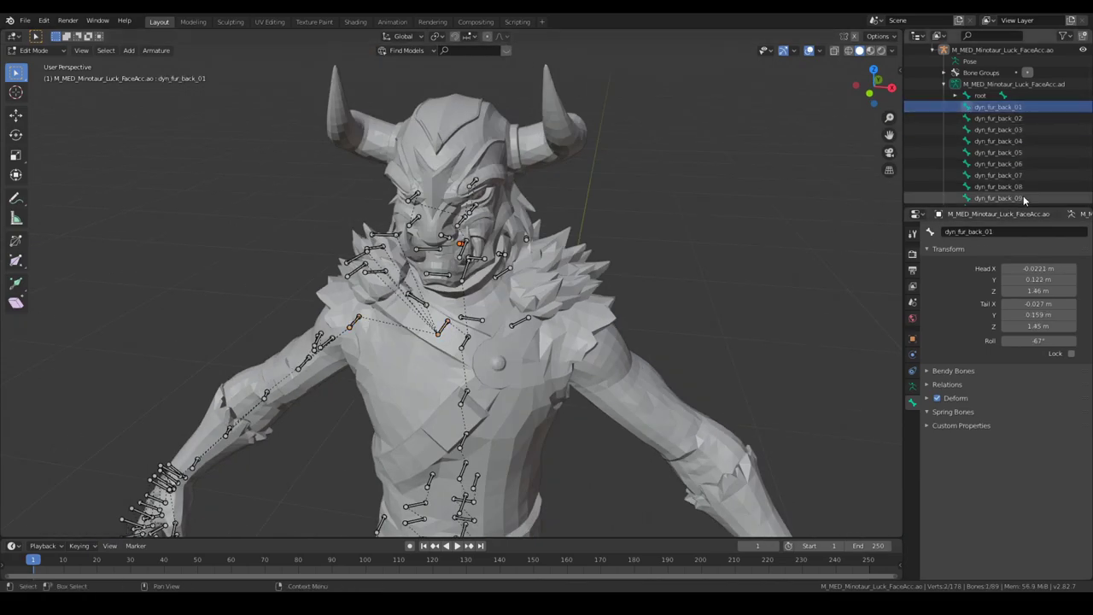
scroll(1056, 160, down, 3)
shift+click(1017, 153)
middle_drag(581, 333, 437, 350)
scroll(487, 333, up, 4)
shift+click(413, 362)
key(ctrl+p)
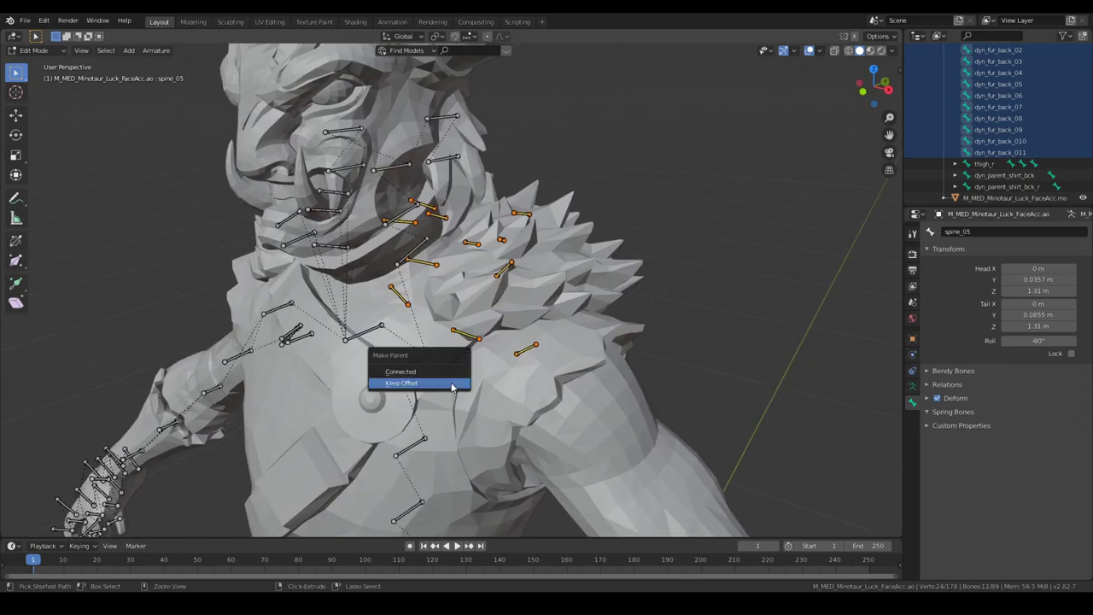
click(451, 384)
- Parent thigh_r to the pelvis bone, keeping its offset
scroll(436, 324, down, 2)
middle_drag(419, 295, 475, 288)
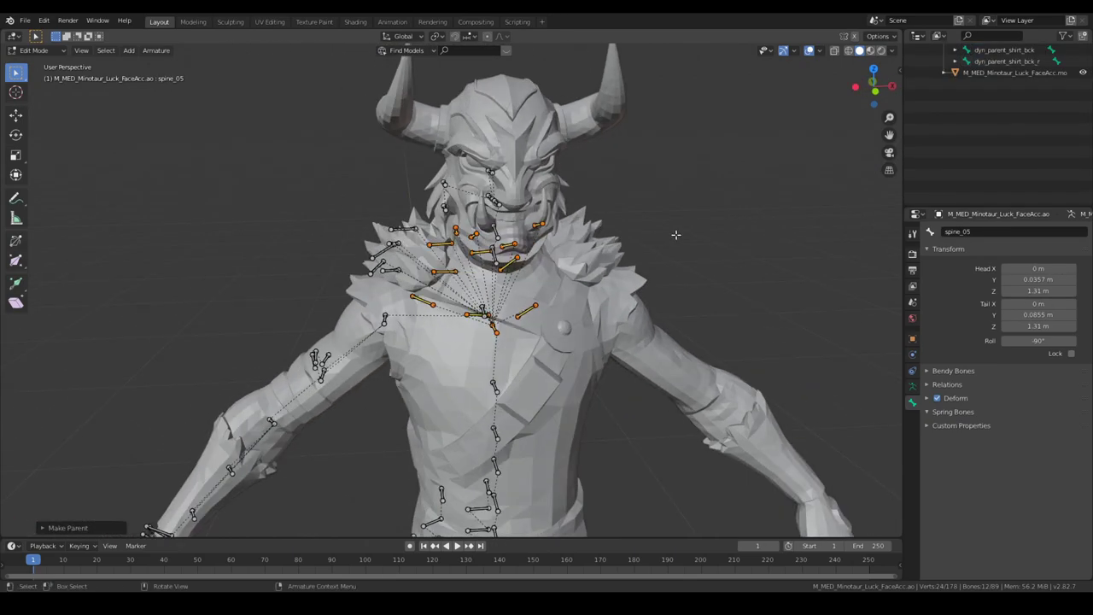
middle_drag(562, 254, 616, 256)
scroll(617, 257, up, 3)
click(993, 131)
shift+middle_drag(700, 361, 555, 101)
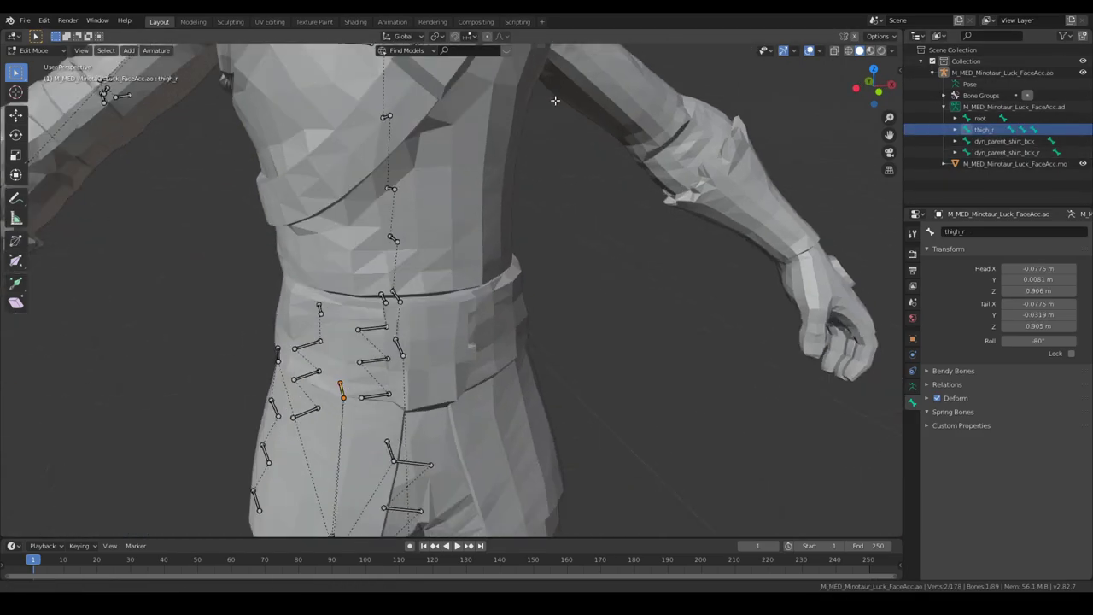
middle_drag(478, 232, 522, 251)
scroll(513, 264, up, 3)
middle_drag(372, 320, 390, 324)
shift+click(355, 332)
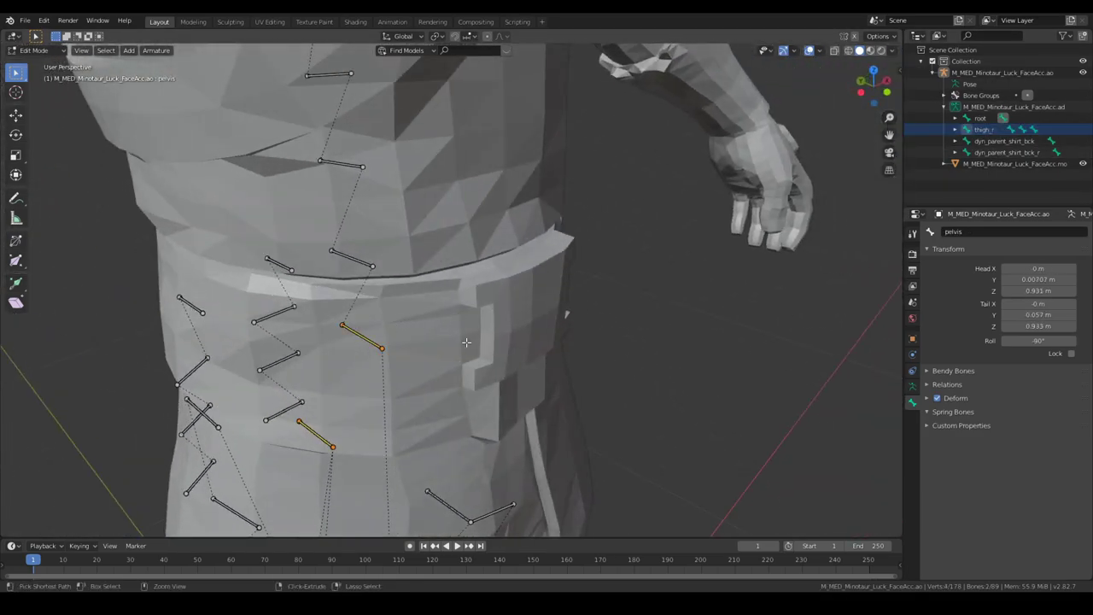
key(ctrl+p)
click(465, 343)
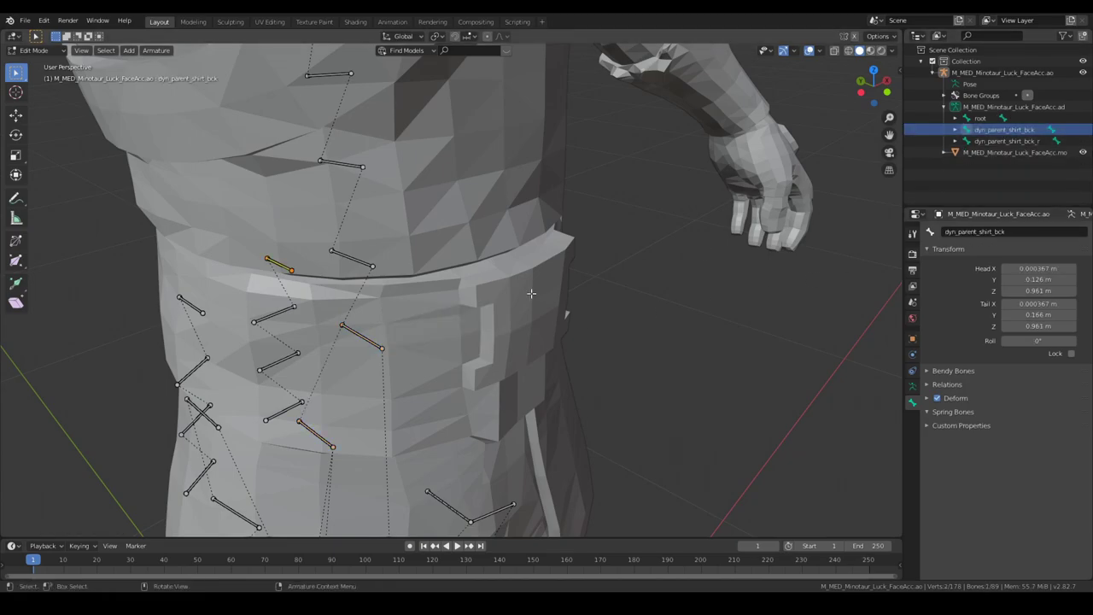
- Parent dyn_parent_shirt_bck to the pelvis bone with Keep Offset
scroll(531, 296, down, 5)
middle_drag(532, 302, 705, 286)
scroll(649, 299, up, 2)
middle_drag(606, 320, 408, 346)
shift+click(408, 346)
key(ctrl+p)
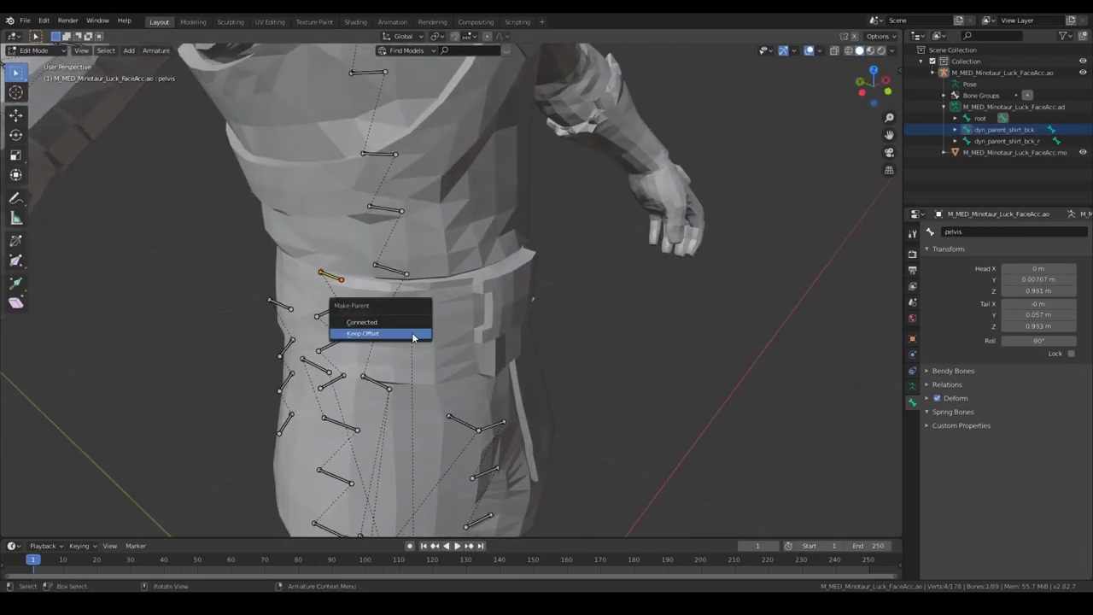
click(414, 334)
- Parent dyn_parent_shirt_bck_r to thigh_r, keeping its offset
click(1012, 140)
middle_drag(843, 279, 509, 376)
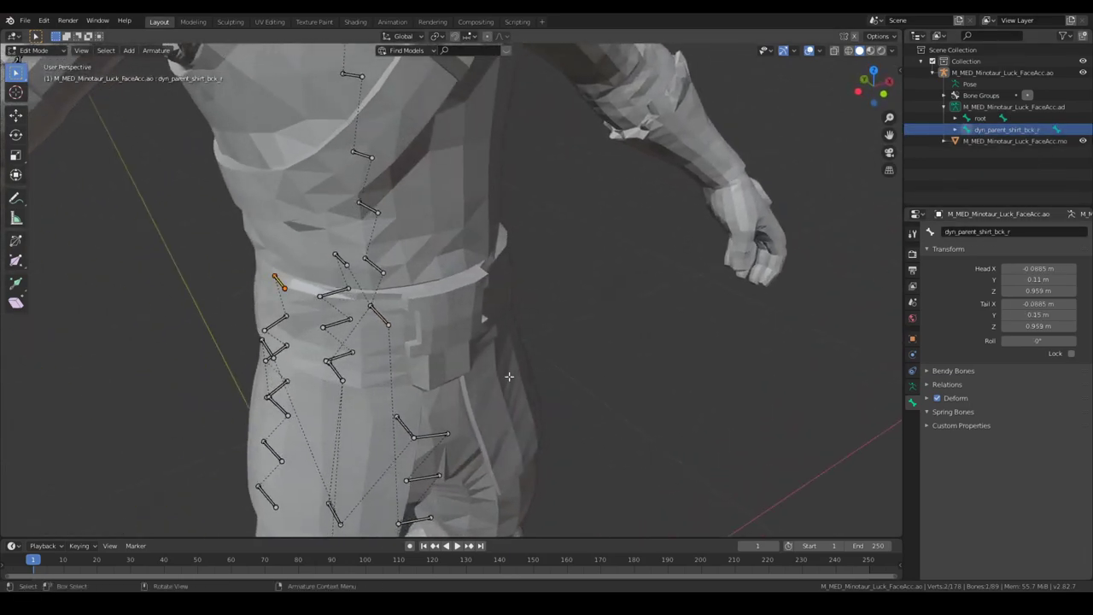
shift+click(334, 369)
key(ctrl+p)
click(373, 380)
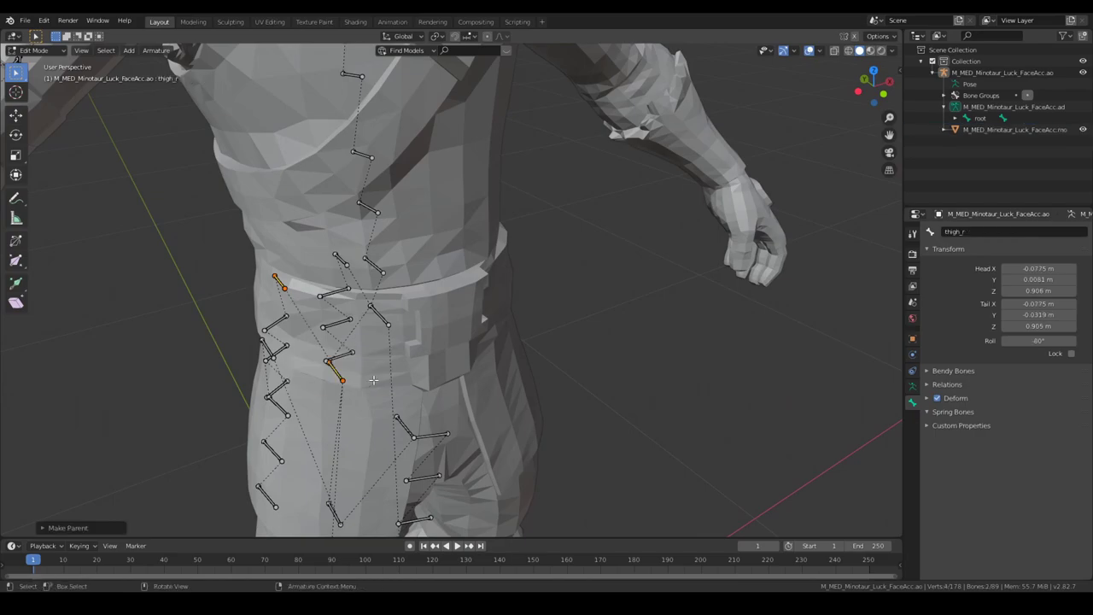
- Select the hand_r bone at the minotaur's right wrist
scroll(373, 380, down, 4)
middle_drag(373, 380, 345, 367)
scroll(504, 385, up, 2)
shift+middle_drag(363, 269, 723, 181)
scroll(581, 376, up, 3)
scroll(672, 273, down, 4)
scroll(512, 333, up, 3)
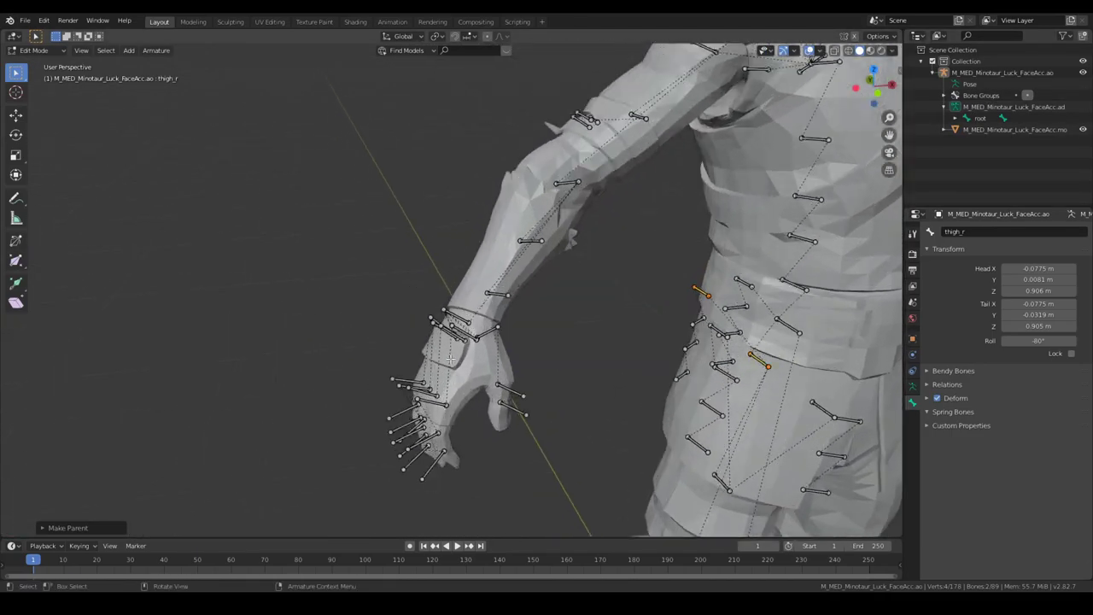
scroll(427, 329, up, 4)
click(427, 329)
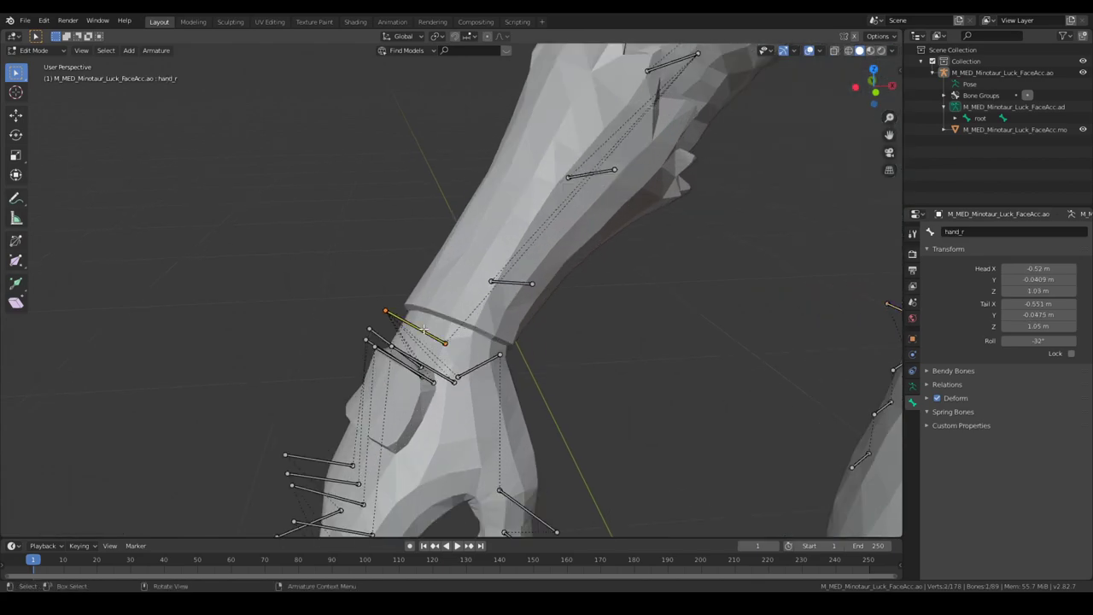
scroll(427, 329, down, 4)
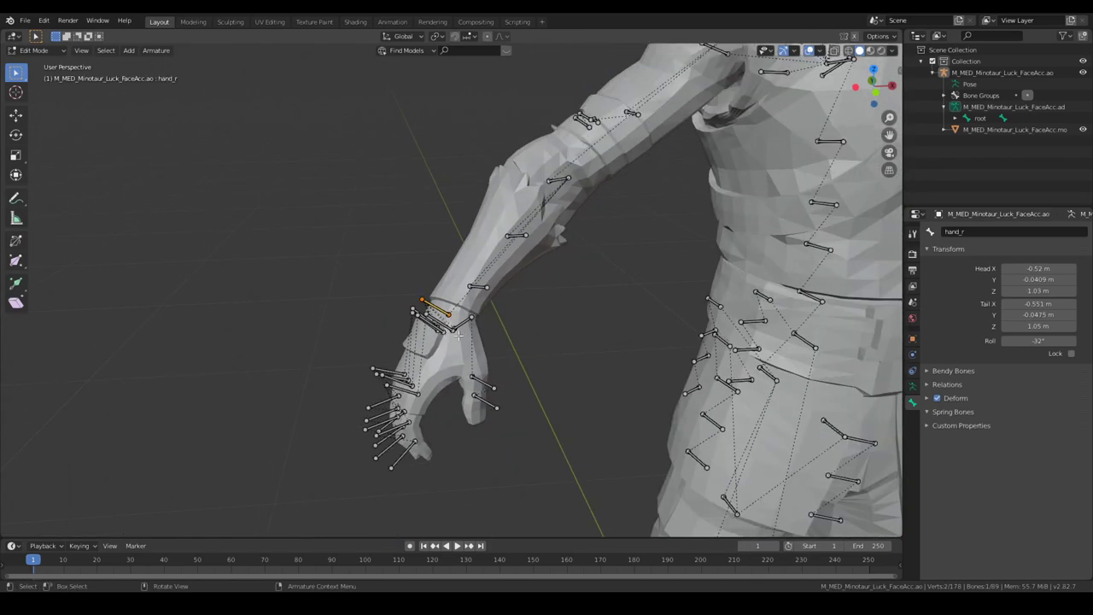
shift+middle_drag(511, 319, 466, 333)
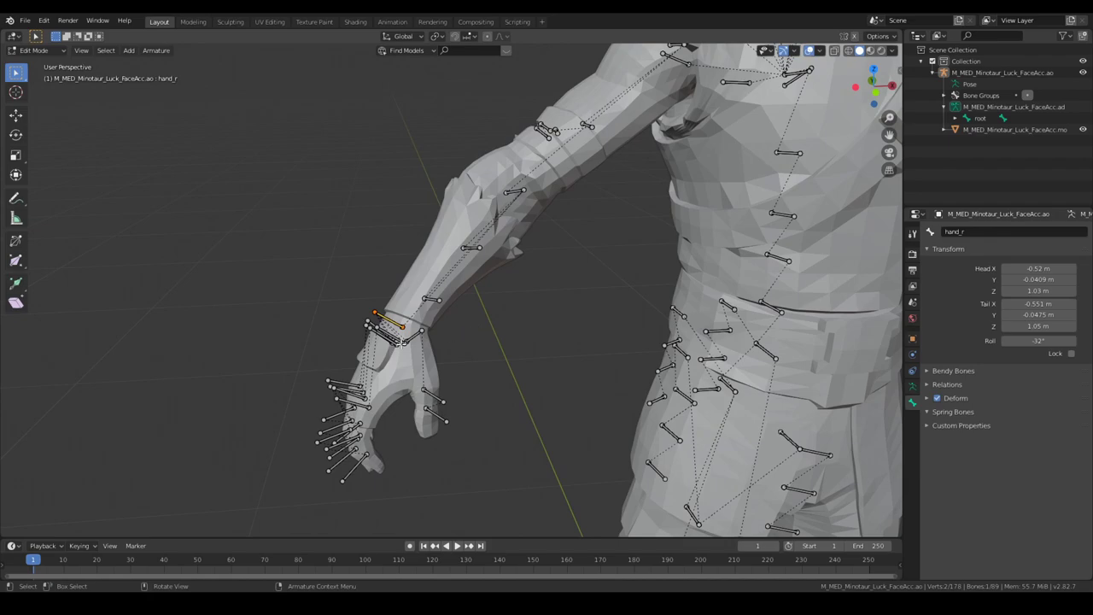
scroll(402, 345, up, 4)
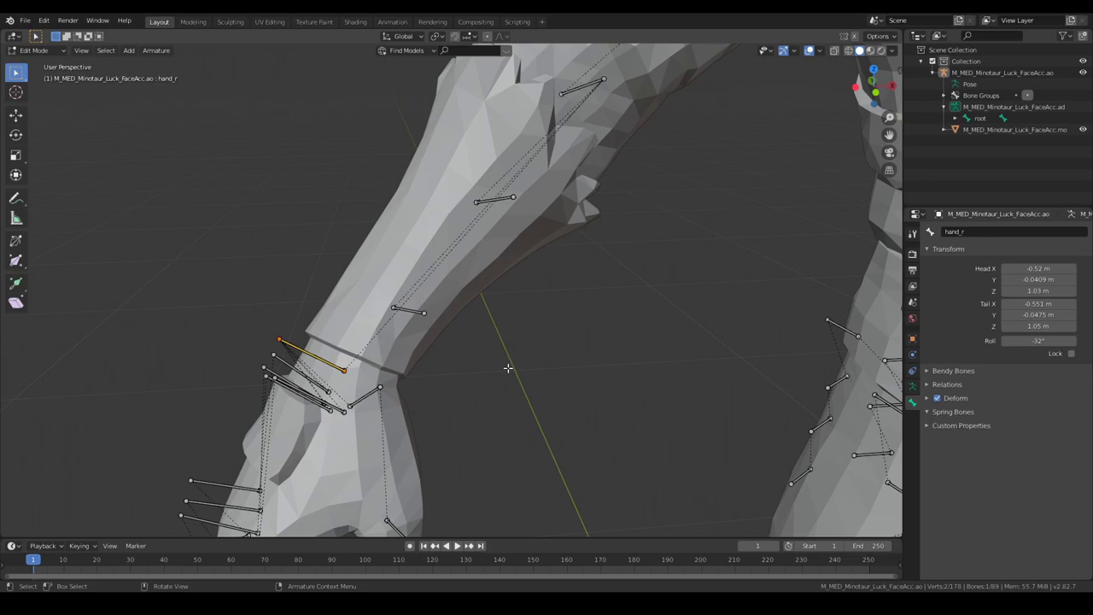
scroll(508, 368, down, 5)
scroll(510, 369, up, 7)
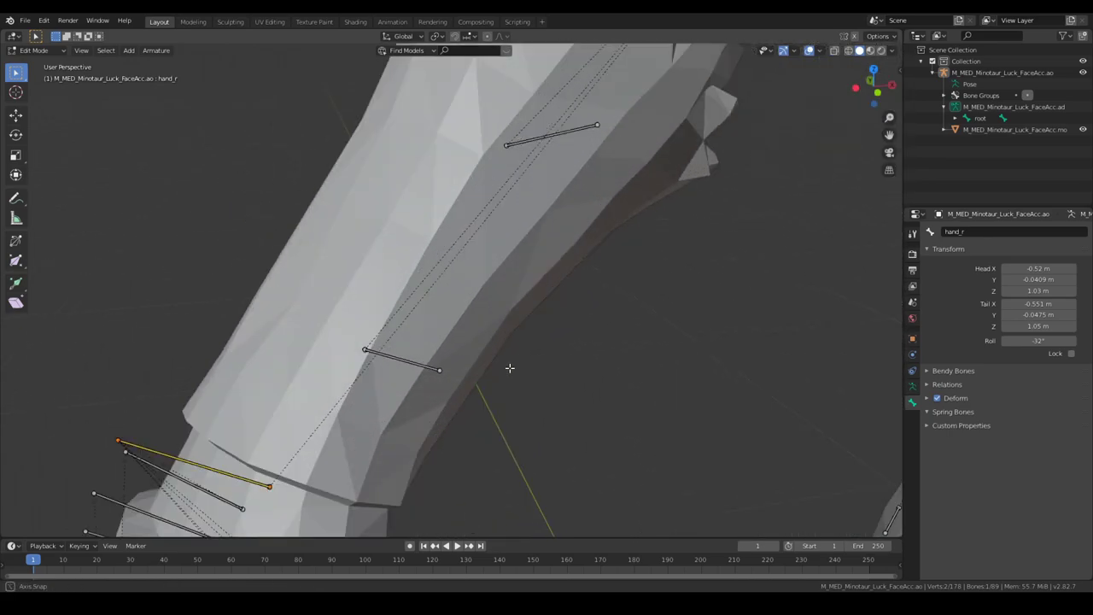
scroll(510, 369, down, 4)
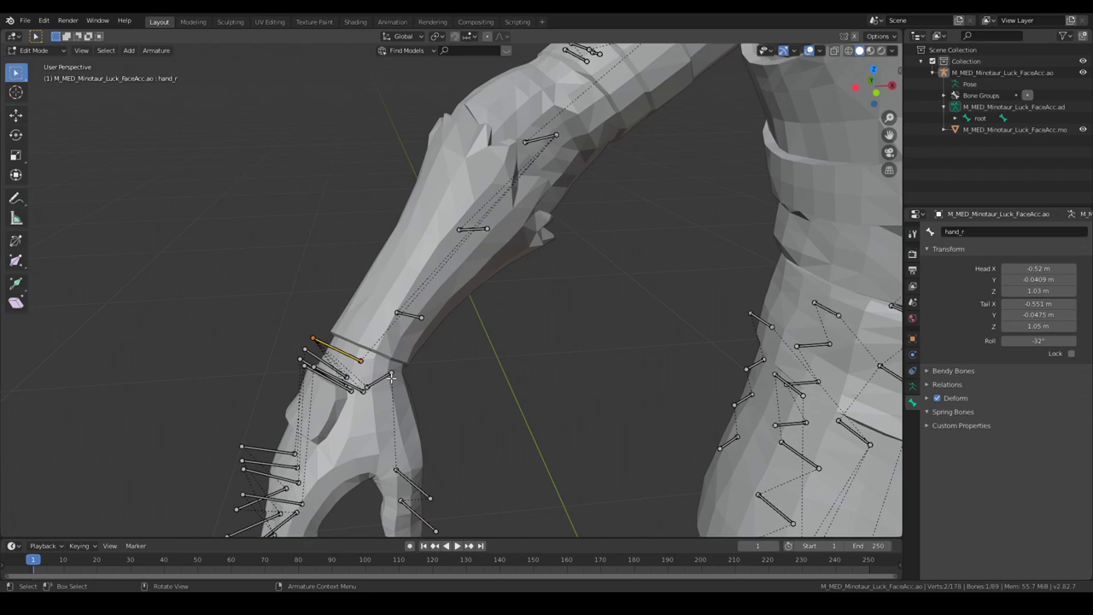
scroll(390, 377, down, 4)
scroll(487, 363, up, 7)
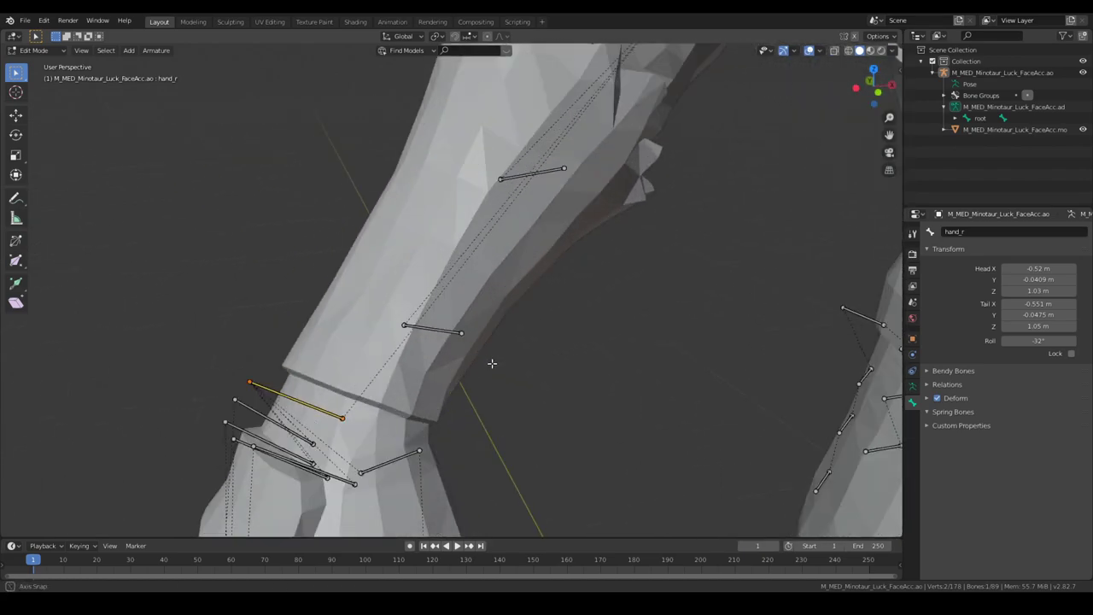
- Duplicate hand_r in place and rename the copy ik_hand_gun
middle_drag(492, 363, 485, 362)
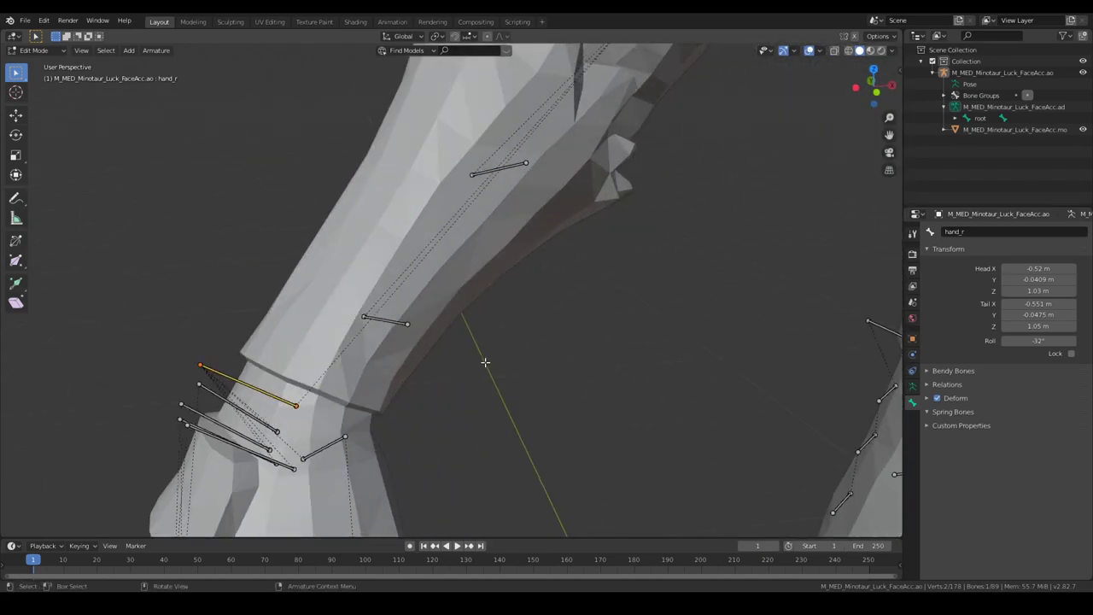
key(shift+d)
right_click(485, 362)
double_click(961, 232)
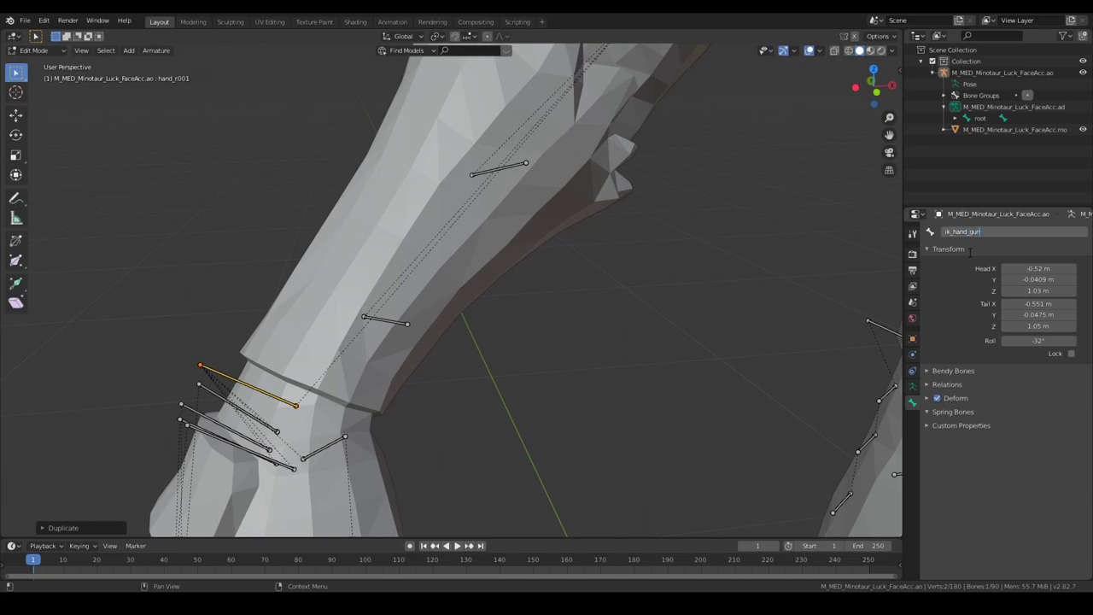
key(Return)
scroll(556, 361, down, 8)
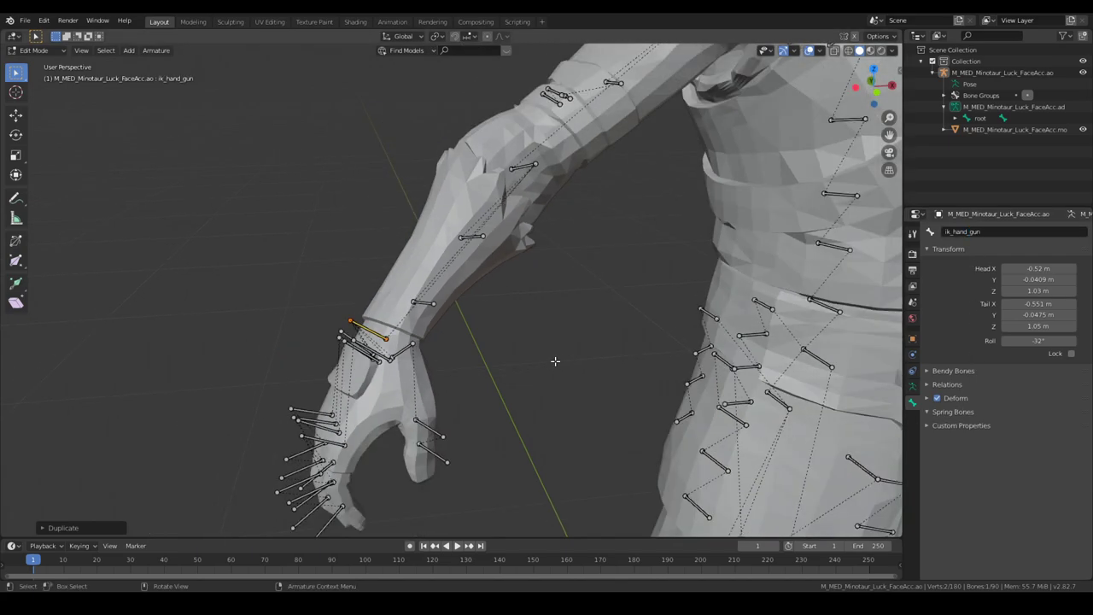
scroll(518, 375, up, 5)
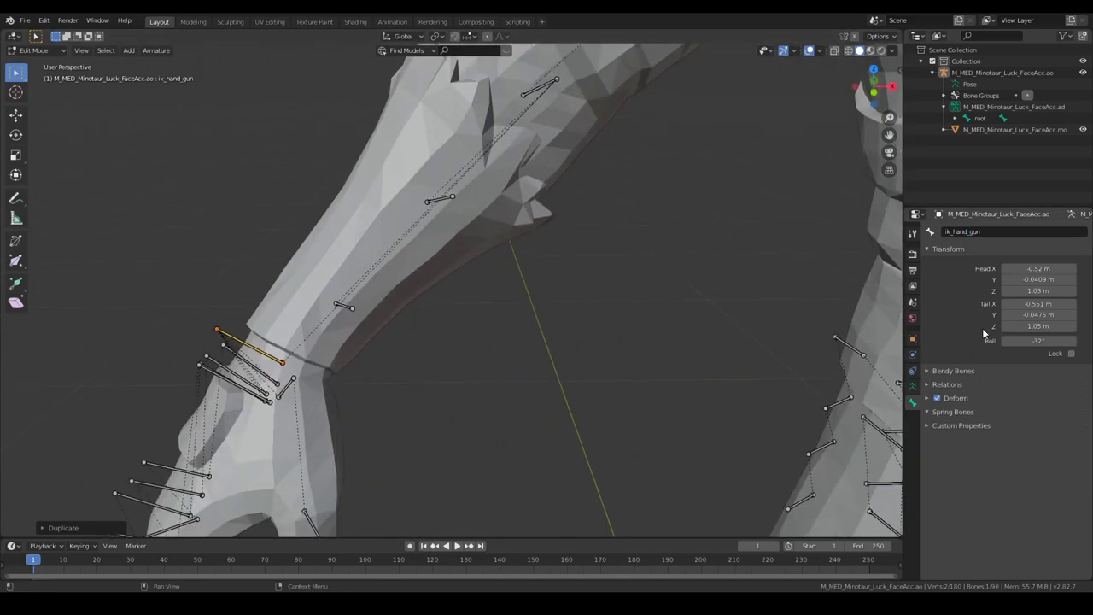
middle_drag(530, 410, 451, 400)
scroll(451, 400, down, 4)
scroll(647, 370, up, 4)
middle_drag(647, 371, 397, 384)
scroll(653, 368, down, 4)
scroll(376, 402, down, 2)
shift+middle_drag(398, 384, 495, 397)
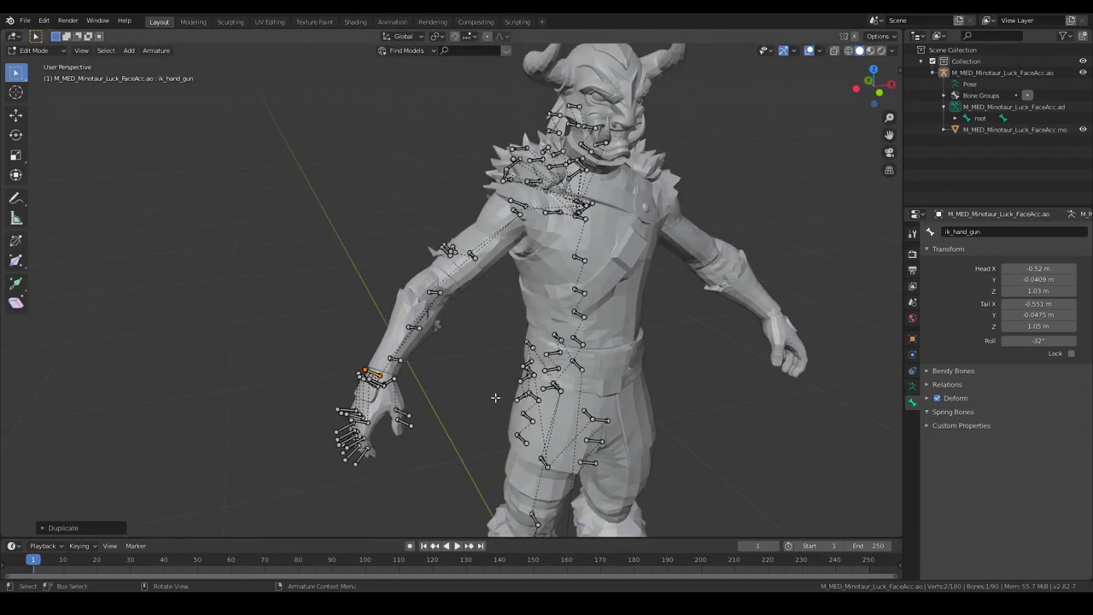
scroll(480, 367, down, 3)
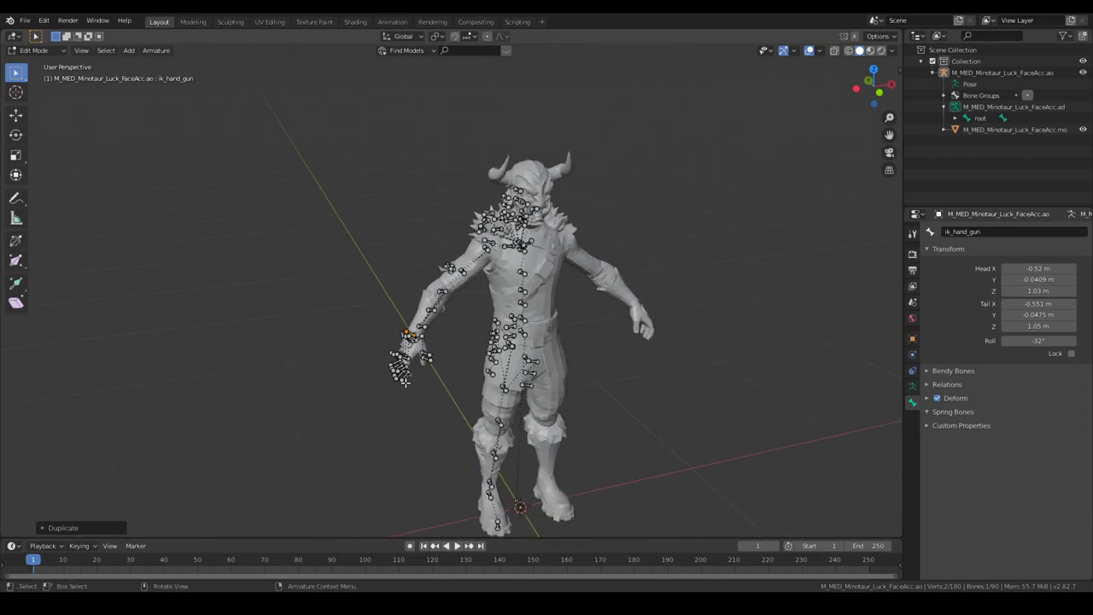
scroll(398, 383, up, 6)
scroll(369, 406, down, 3)
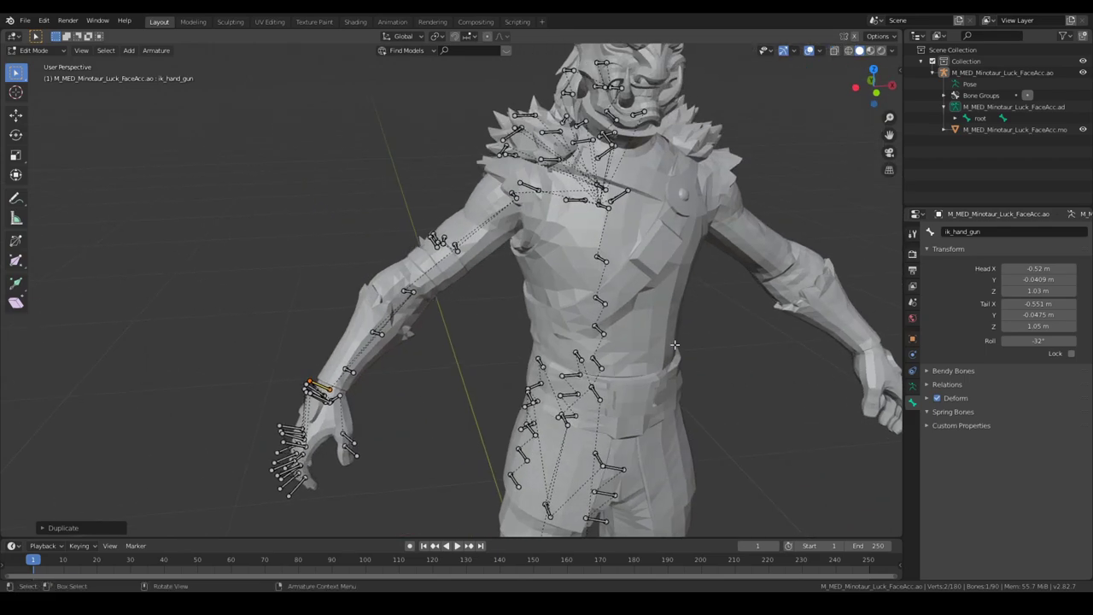
- Set root as the parent of ik_hand_gun in its bone relations
click(947, 385)
click(1046, 427)
text(root)
key(Return)
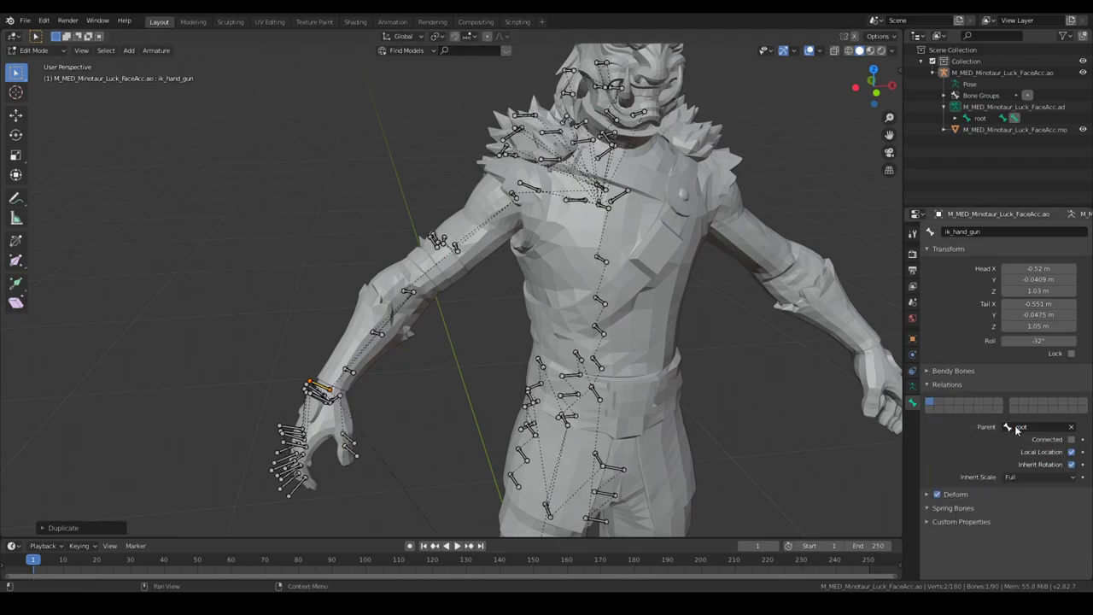
- Duplicate ik_hand_gun in place and rename the copy ik_hand_r
shift+middle_drag(248, 406, 366, 354)
scroll(542, 364, up, 4)
key(shift+d)
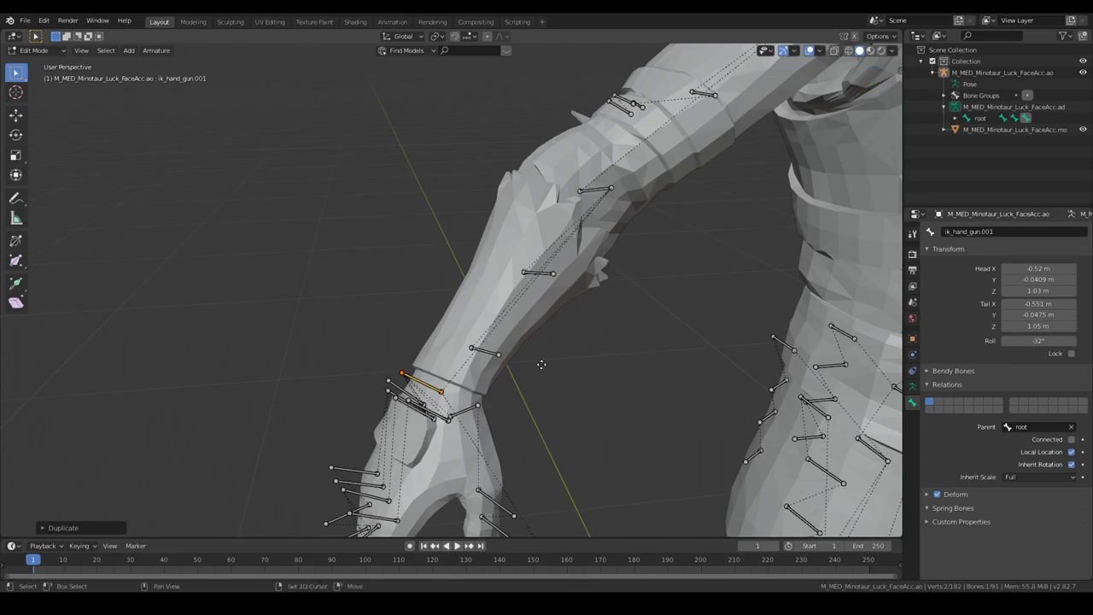
right_click(542, 364)
click(980, 232)
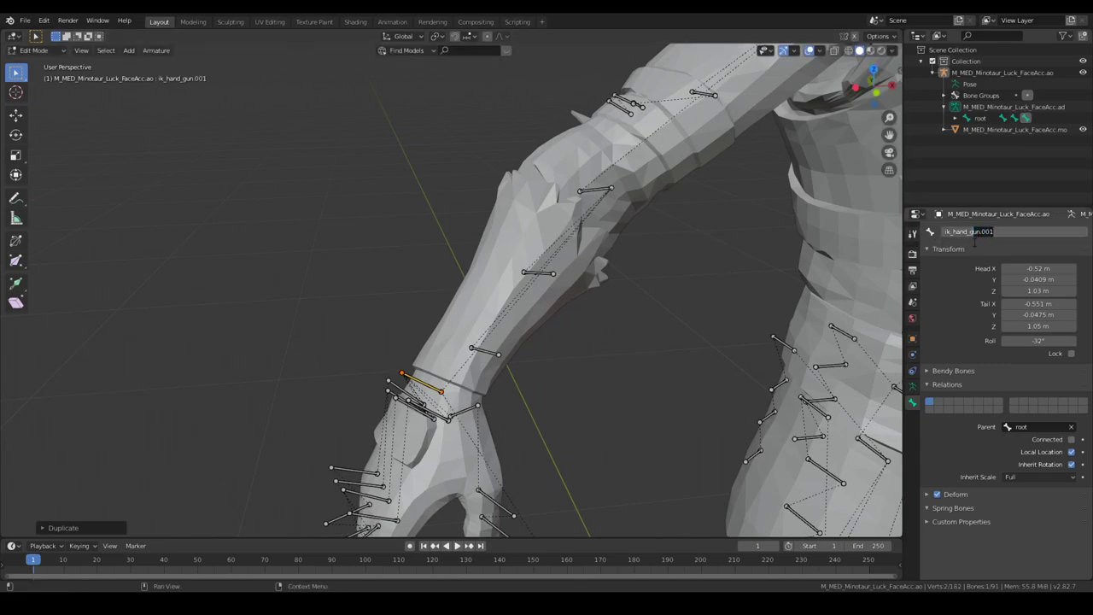
text(r)
key(Return)
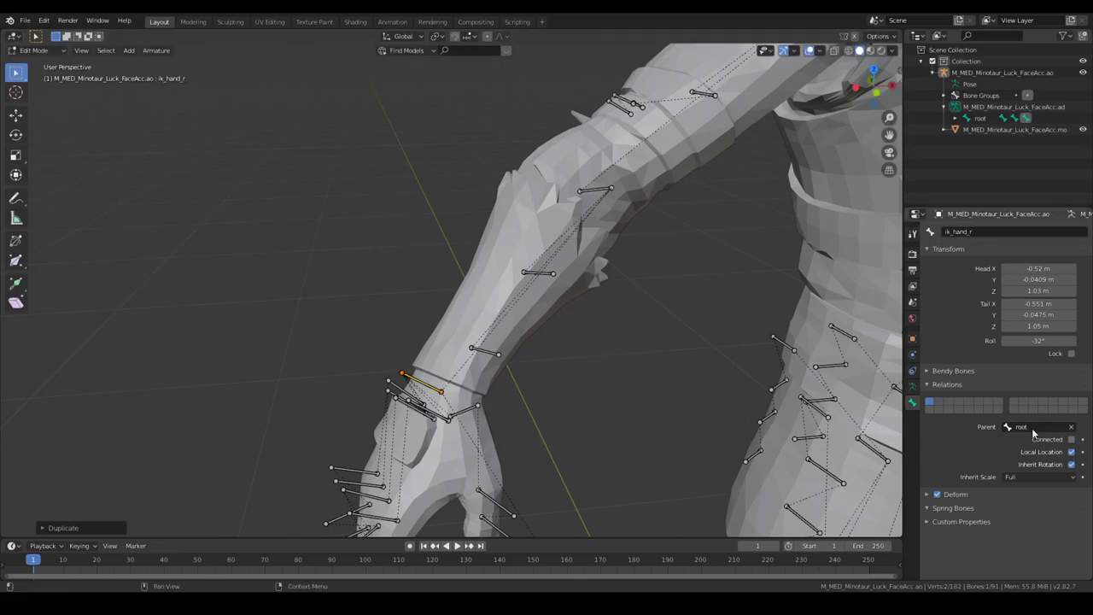
- Change the parent of ik_hand_r to ik_hand_gun
click(1031, 429)
text(ik)
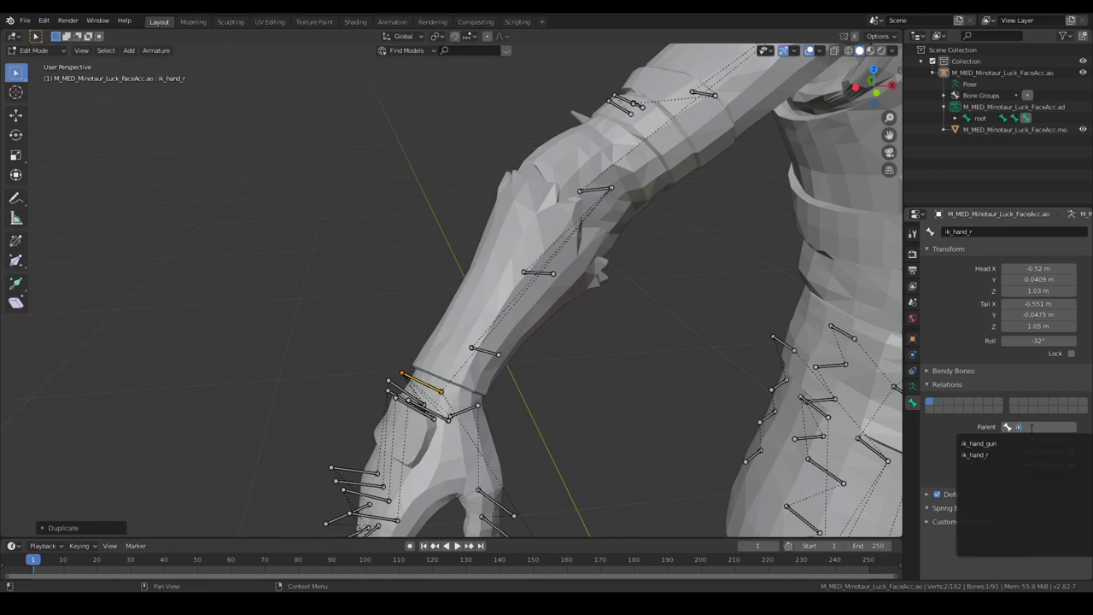
key(Down)
key(Return)
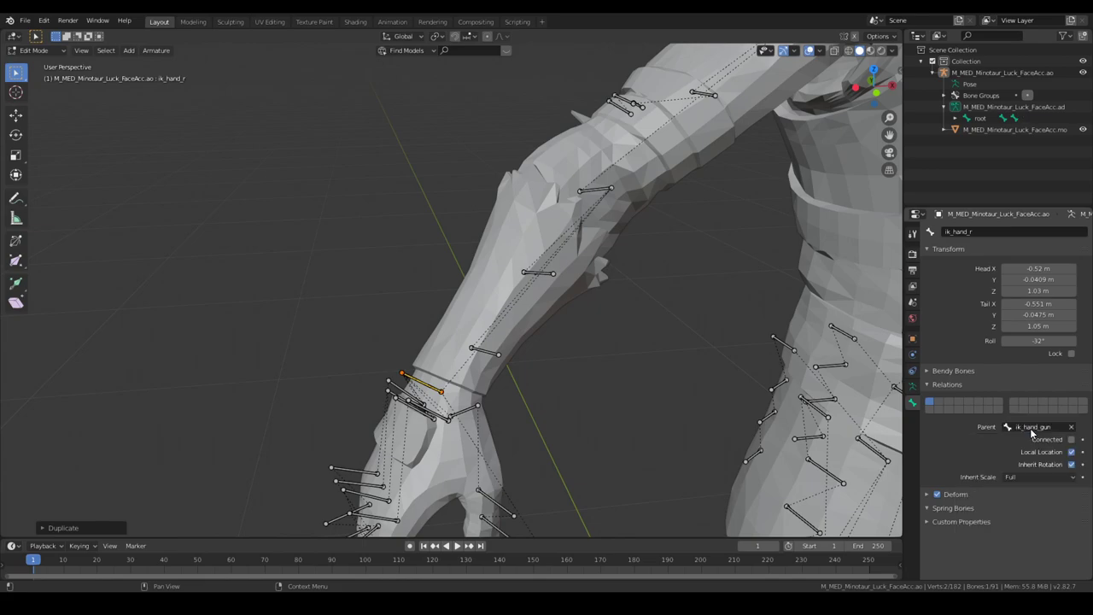
- Extrude a new bone about 0.09 m straight back along Y from the head joint of lowerarm_r at the right elbow
middle_drag(546, 358, 569, 404)
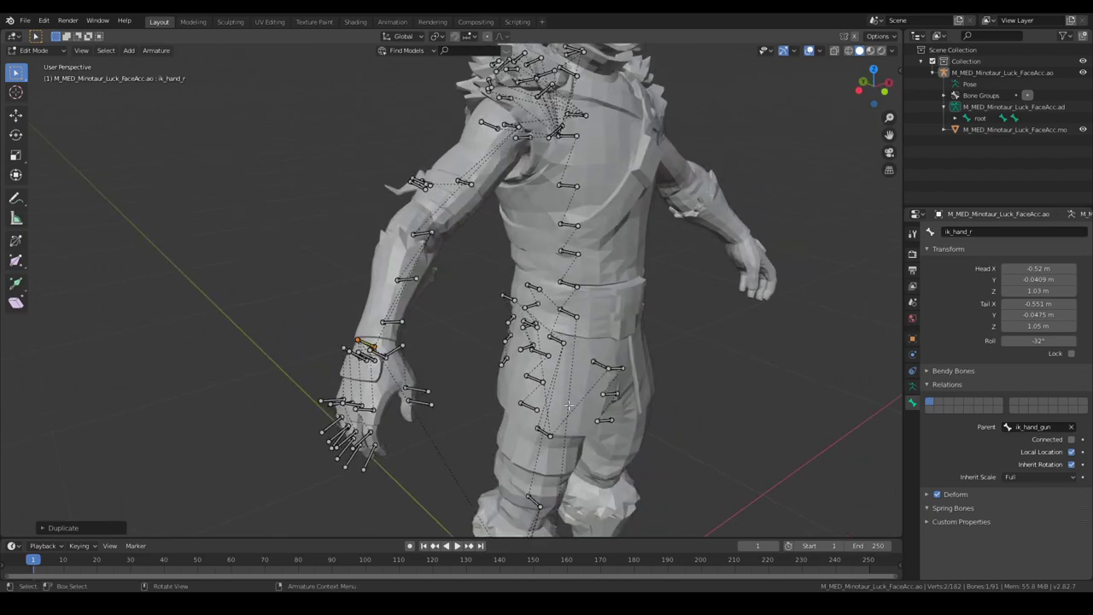
scroll(598, 411, up, 1)
middle_drag(634, 411, 562, 410)
scroll(420, 368, up, 4)
shift+middle_drag(380, 259, 484, 427)
click(485, 444)
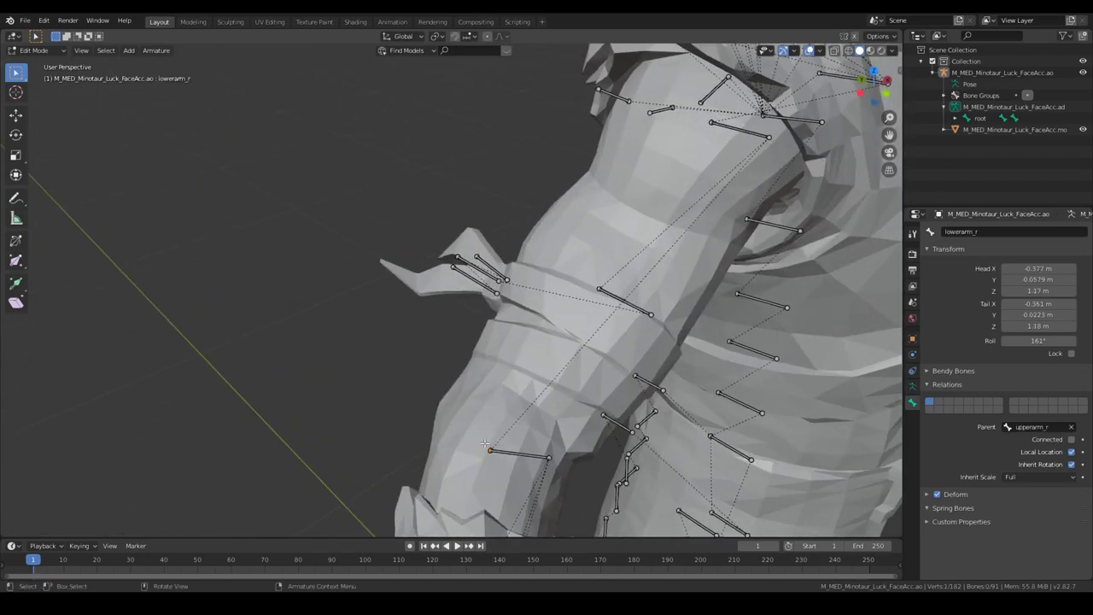
key(KP_3)
shift+middle_drag(292, 230, 419, 258)
scroll(419, 259, up, 2)
click(16, 115)
shift+middle_drag(417, 331, 563, 371)
scroll(566, 370, up, 3)
shift+middle_drag(663, 372, 552, 347)
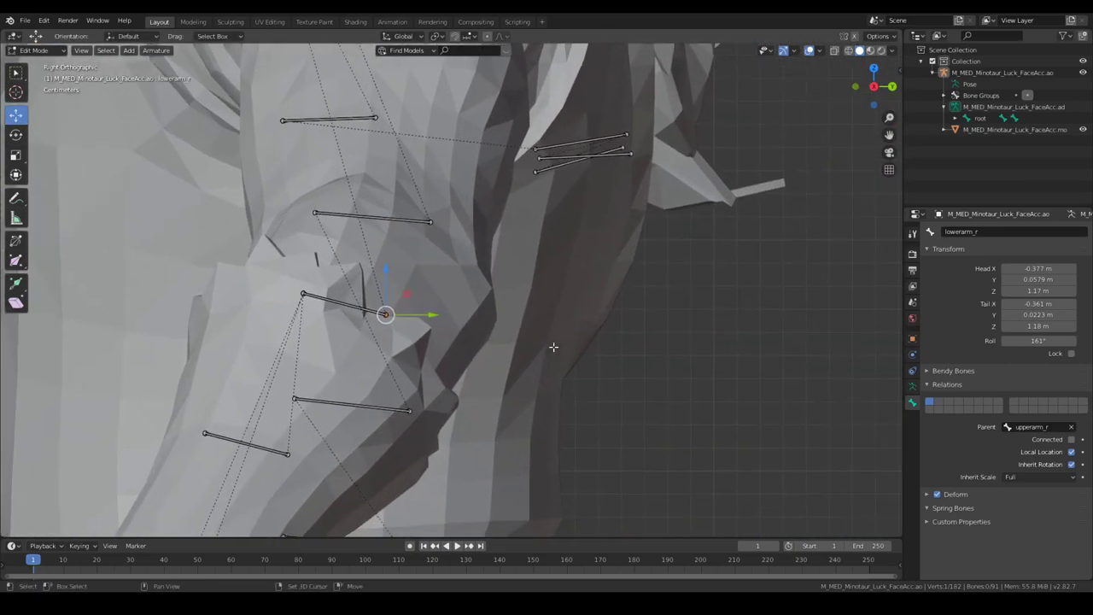
key(e)
key(Escape)
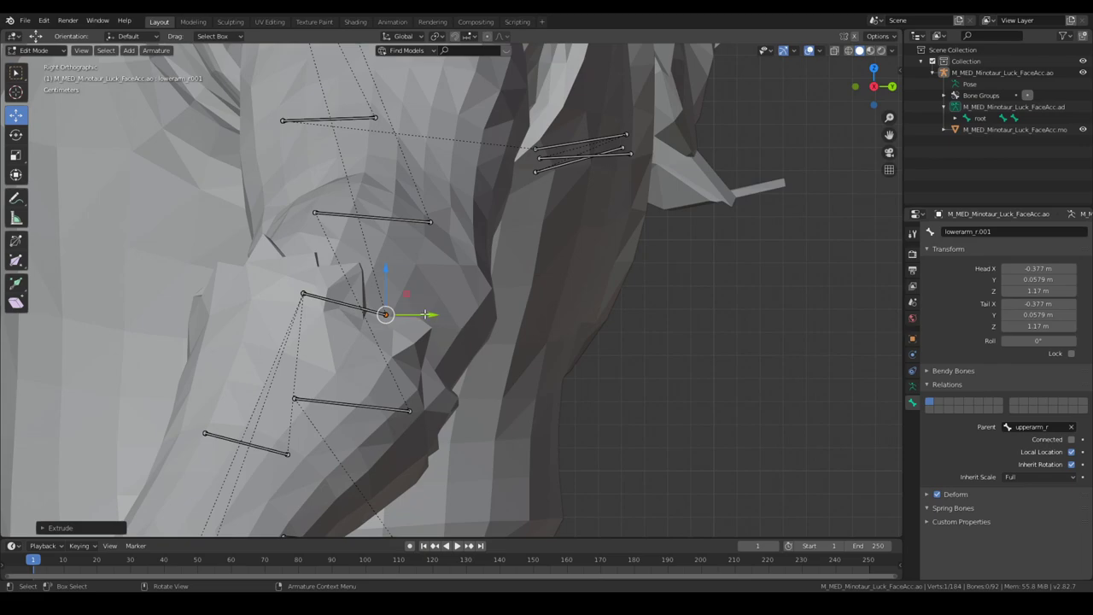
drag(425, 314, 632, 340)
- Move the whole new elbow bone straight back along Y until its head sits behind the body at about 0.72 m
click(526, 319)
scroll(547, 373, down, 9)
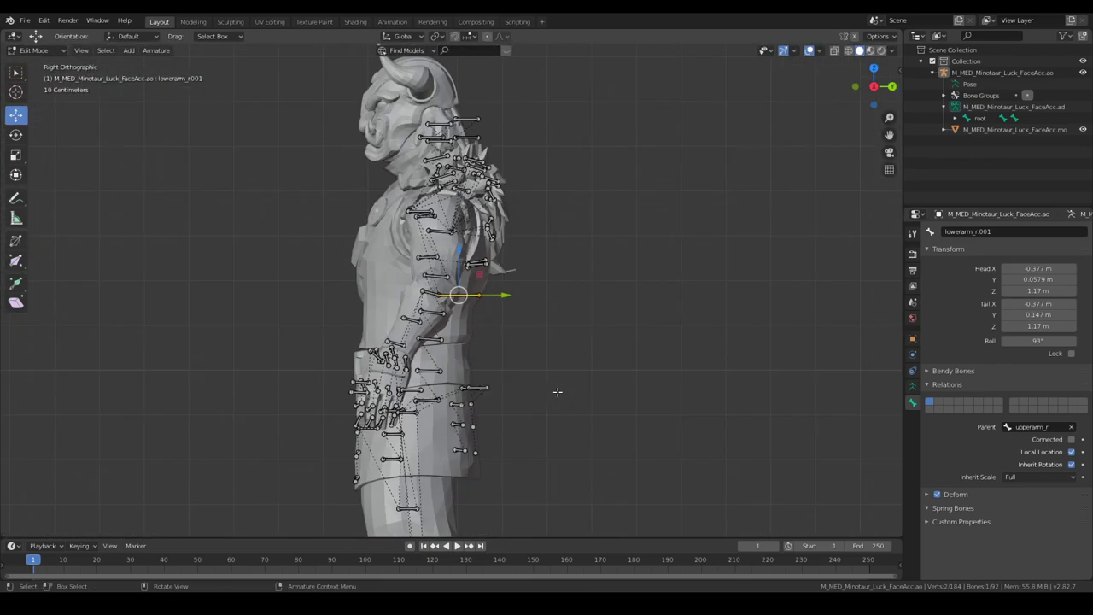
scroll(572, 427, up, 4)
scroll(595, 344, down, 4)
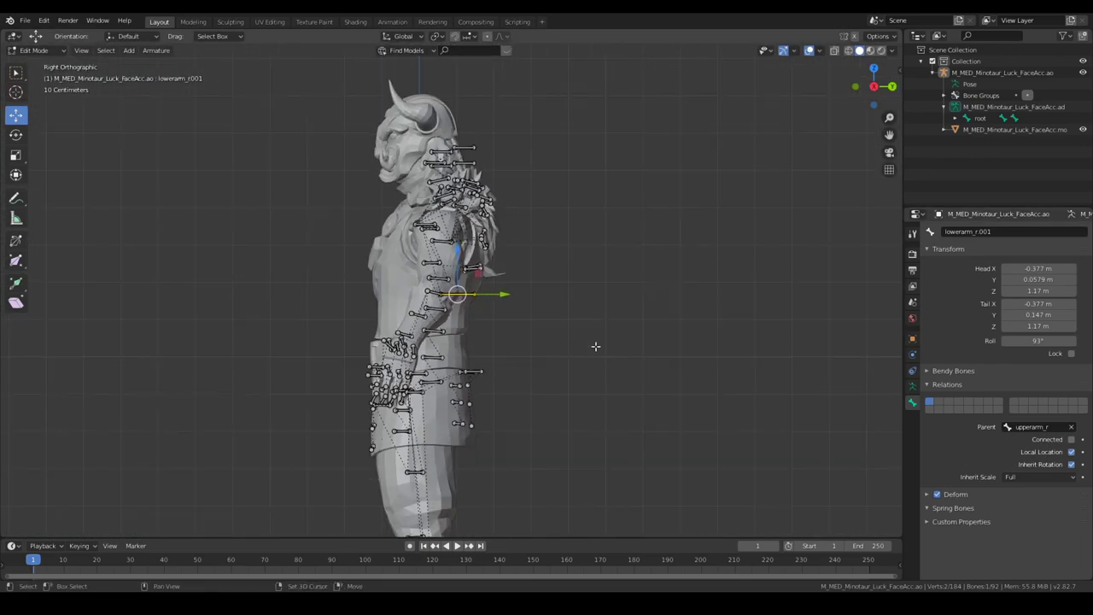
scroll(499, 315, up, 4)
drag(424, 303, 693, 304)
scroll(627, 347, down, 4)
scroll(627, 347, down, 4)
drag(520, 295, 569, 301)
scroll(567, 303, up, 4)
middle_drag(567, 304, 556, 306)
shift+middle_drag(589, 309, 521, 305)
key(KP_1)
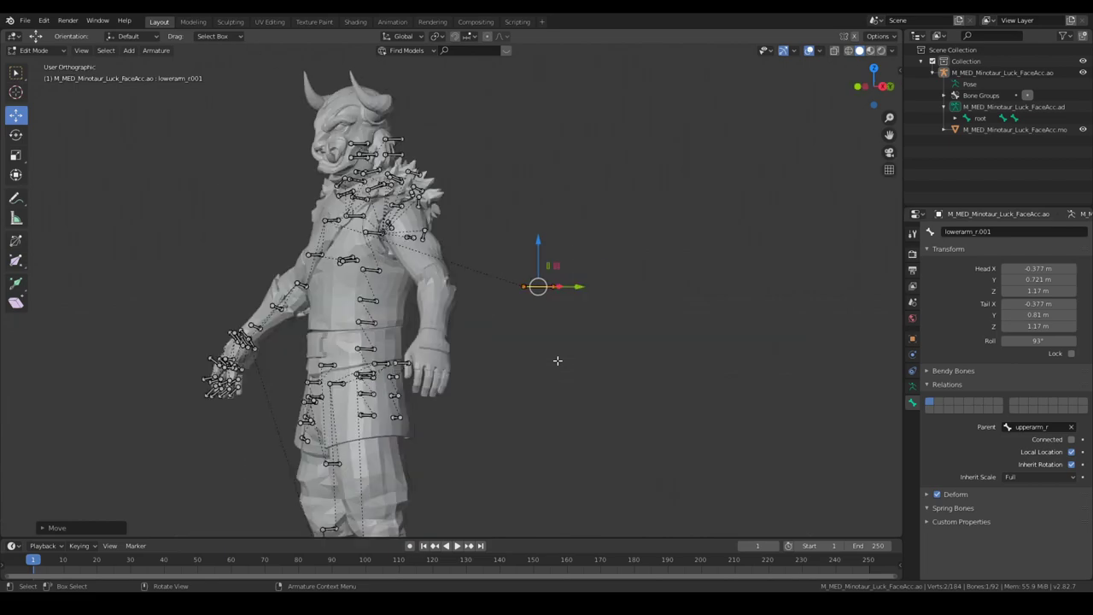
key(KP_3)
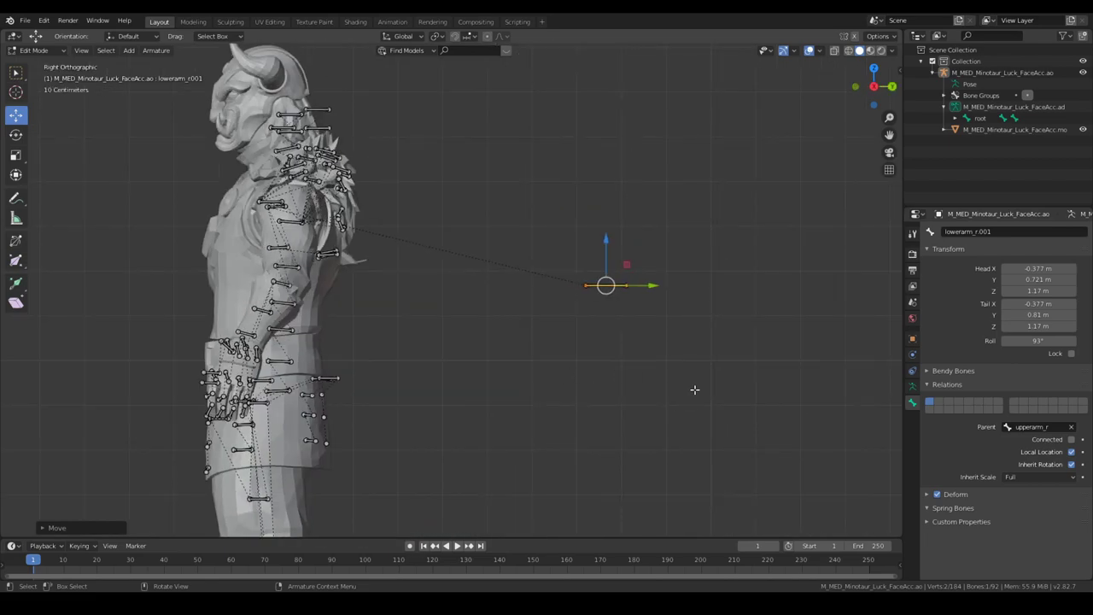
- Set root as the parent of the new elbow bone and rename it pole_arm_r
click(1038, 427)
click(1033, 443)
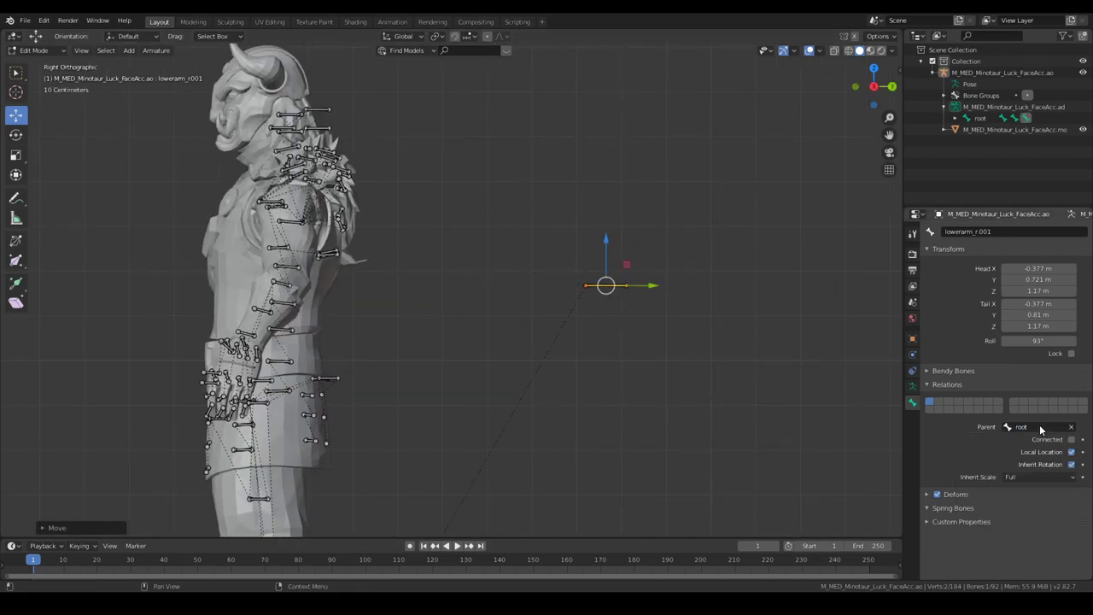
click(982, 231)
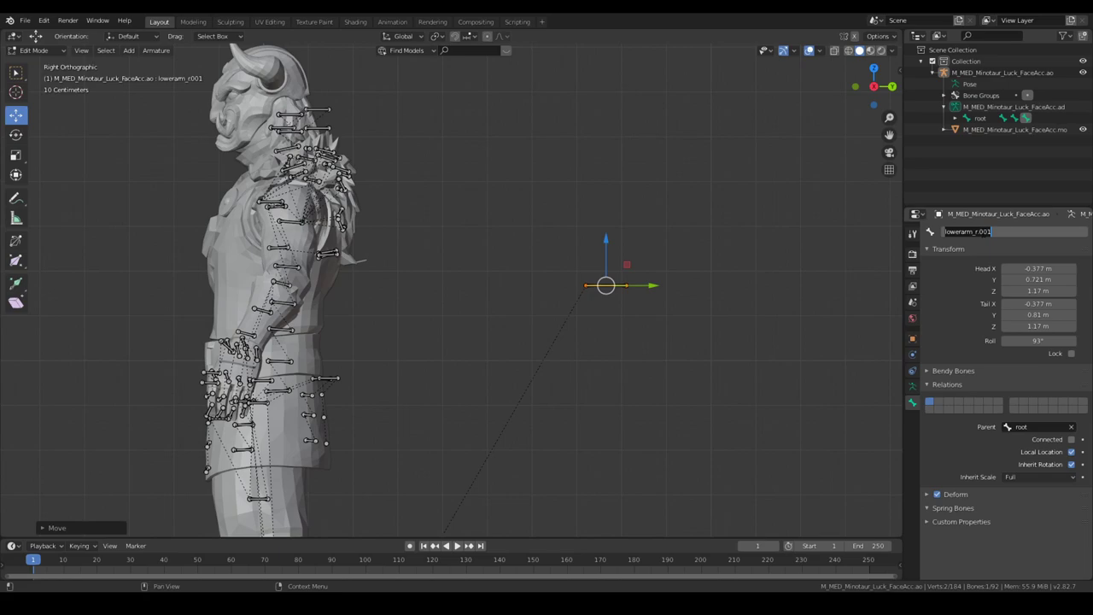
text(pole_)
key(Return)
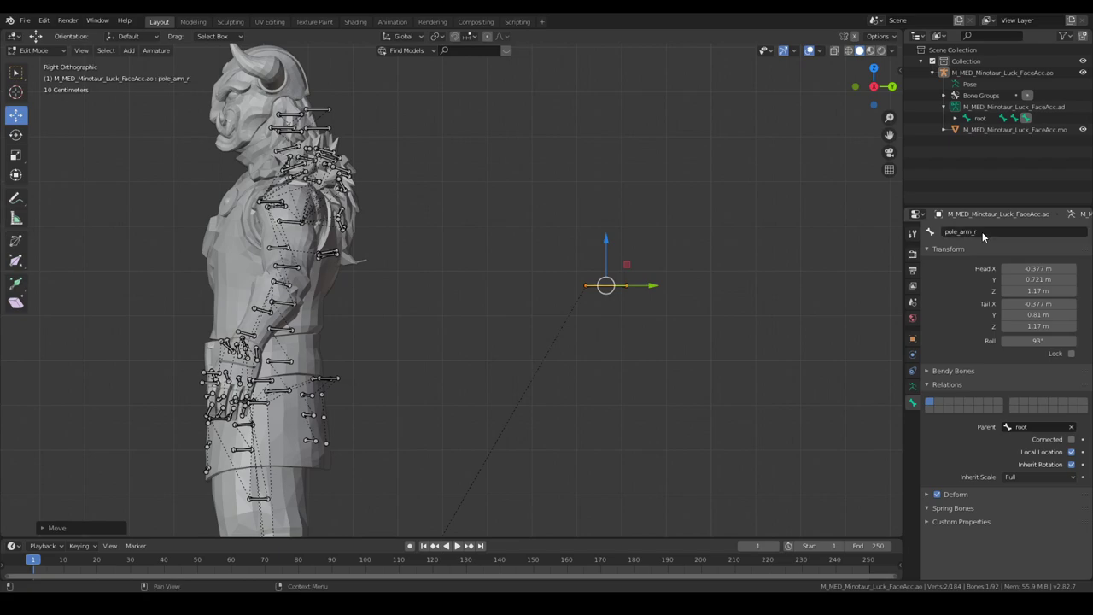
- Extrude a new bone about 0.13 m straight forward along Y from the tail of calf_r at the right knee
scroll(624, 406, down, 3)
middle_drag(620, 407, 654, 347)
scroll(520, 353, up, 5)
middle_drag(520, 353, 472, 352)
scroll(468, 350, up, 1)
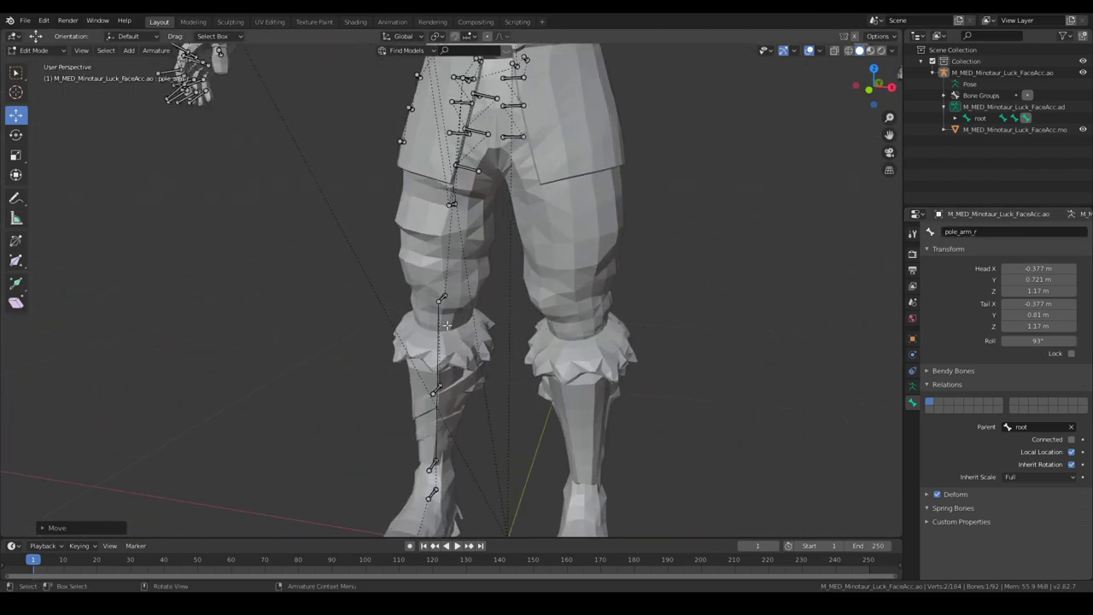
click(439, 299)
key(KP_3)
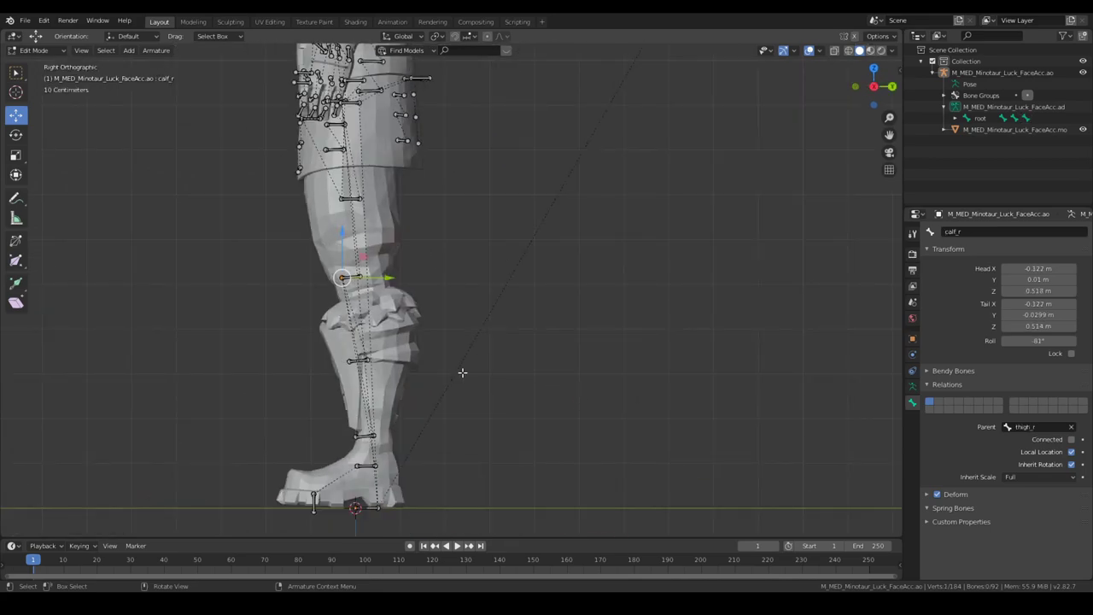
scroll(482, 344, up, 2)
key(e)
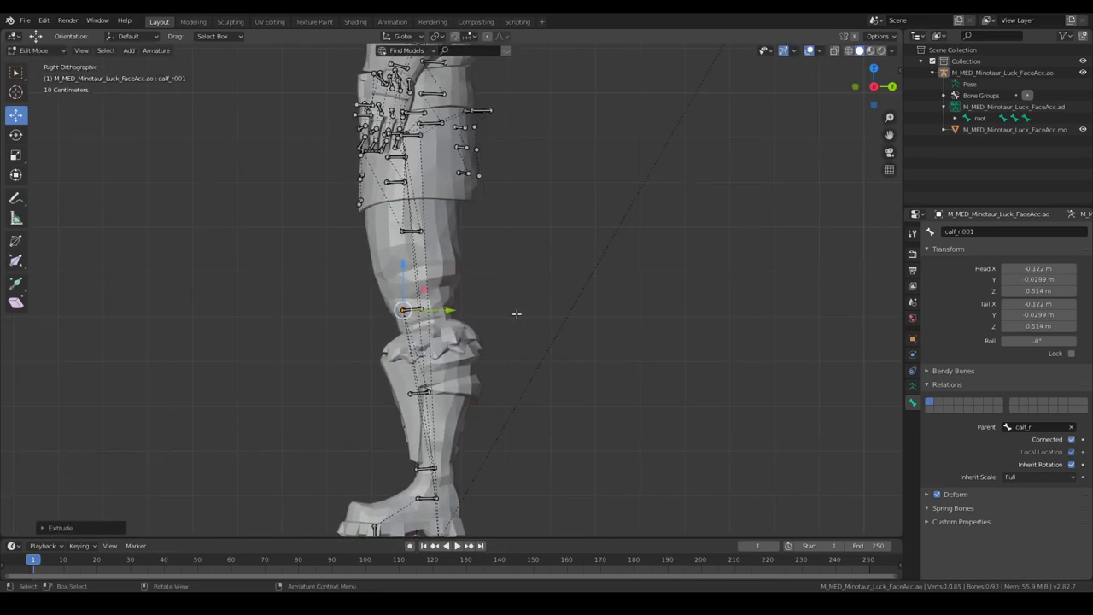
key(y)
click(381, 309)
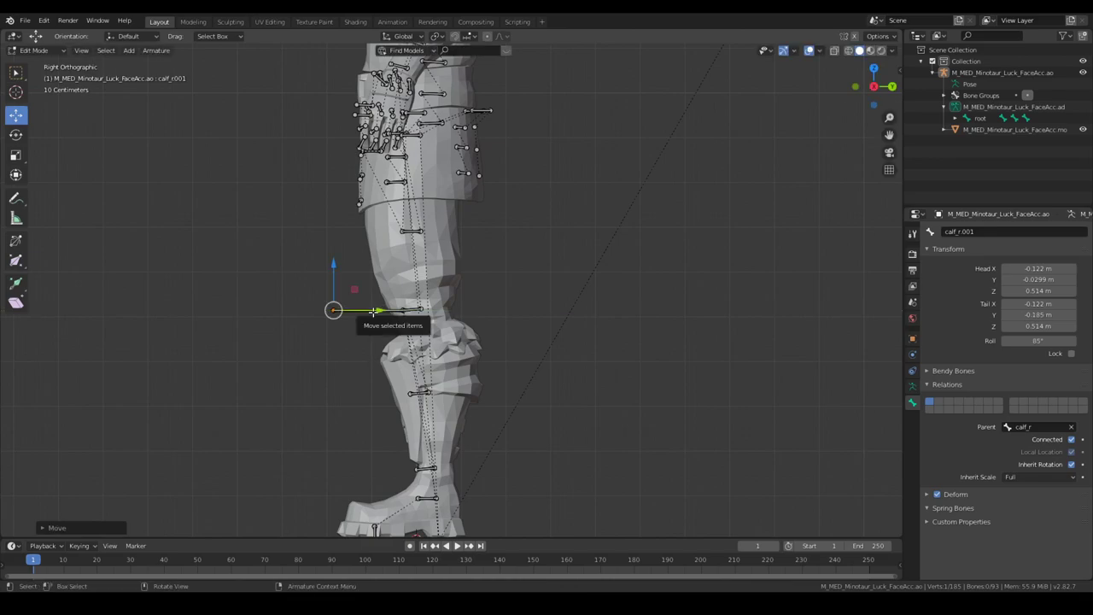
drag(378, 311, 390, 314)
- Disconnect the new knee bone from calf_r and move it forward along Y until its head is at about -0.74 m
click(390, 312)
scroll(666, 366, down, 4)
shift+middle_drag(666, 366, 654, 428)
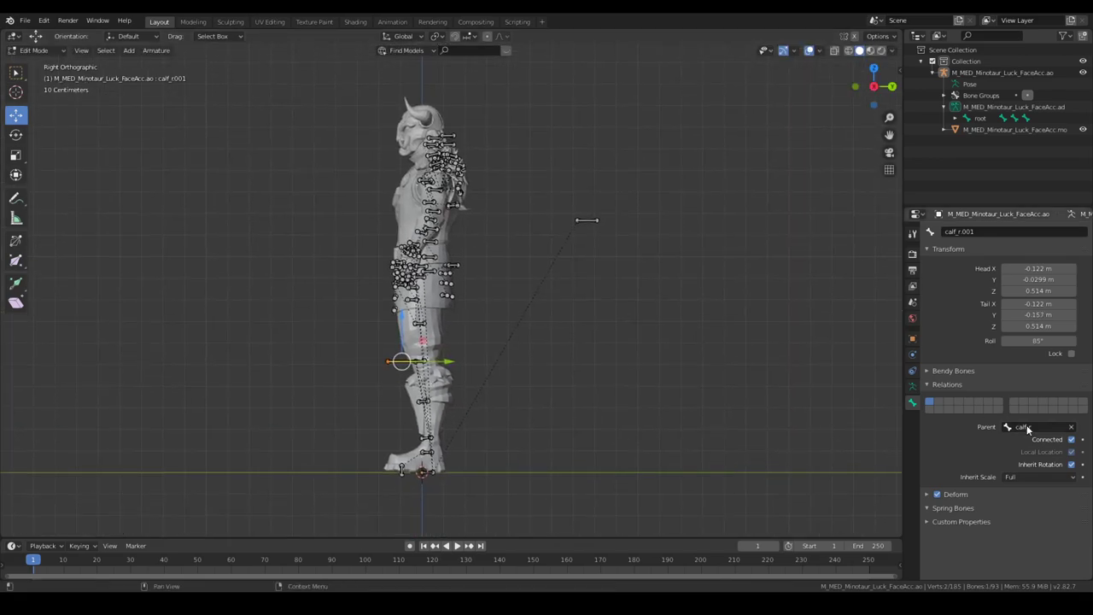
scroll(512, 415, up, 3)
drag(413, 413, 195, 410)
scroll(290, 406, down, 6)
key(g)
key(y)
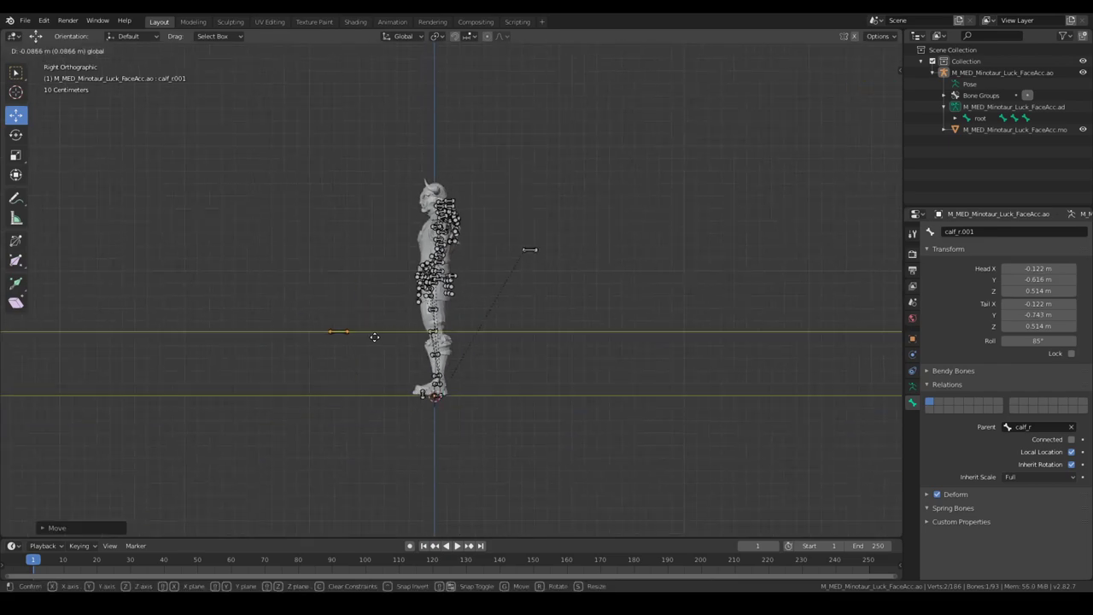
click(374, 340)
scroll(374, 340, up, 3)
key(g)
key(y)
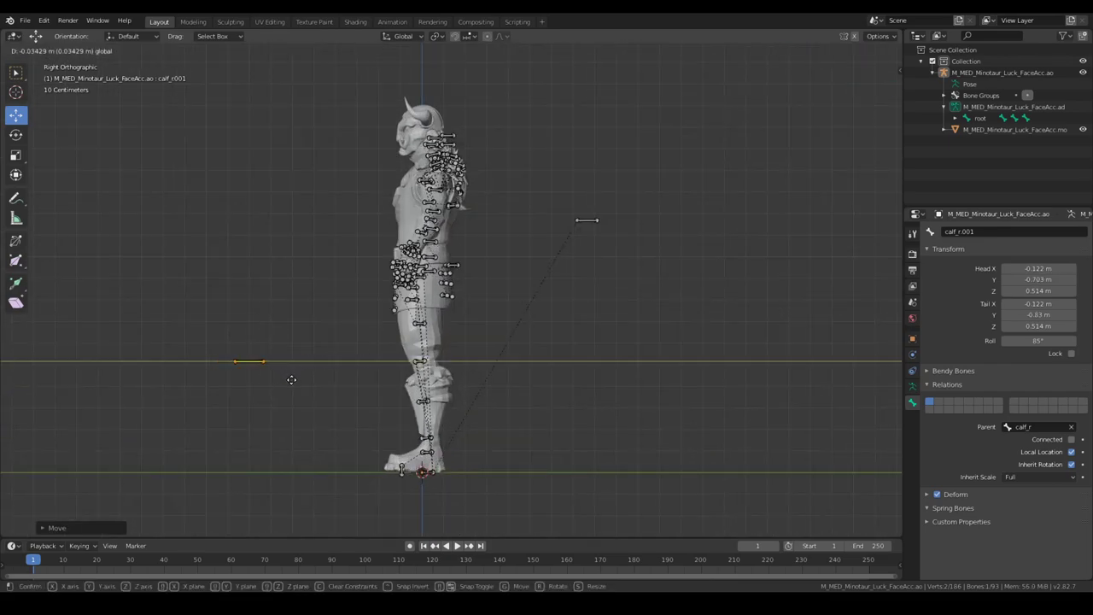
click(295, 379)
scroll(432, 386, up, 3)
scroll(470, 389, down, 3)
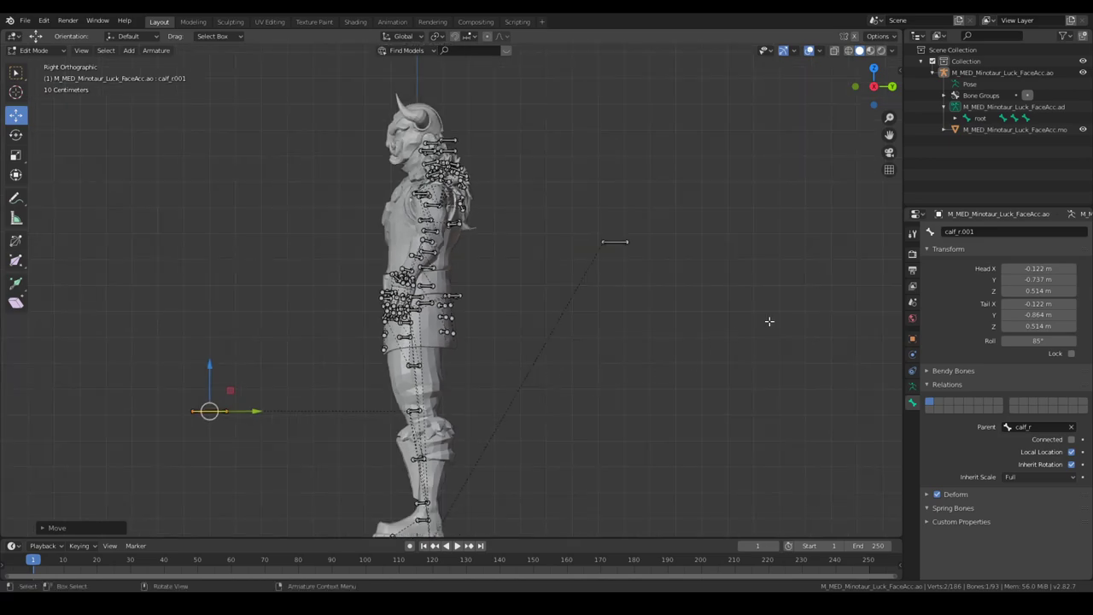
- Set root as the parent of the new knee bone and rename it pole_leg_r
click(1029, 427)
text(root)
key(Return)
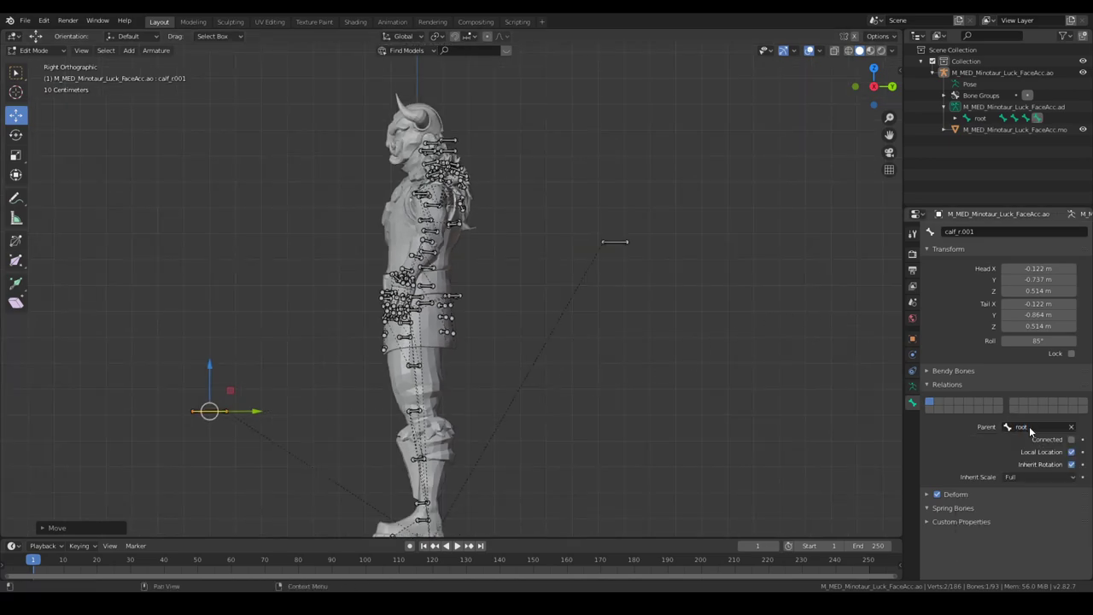
double_click(973, 232)
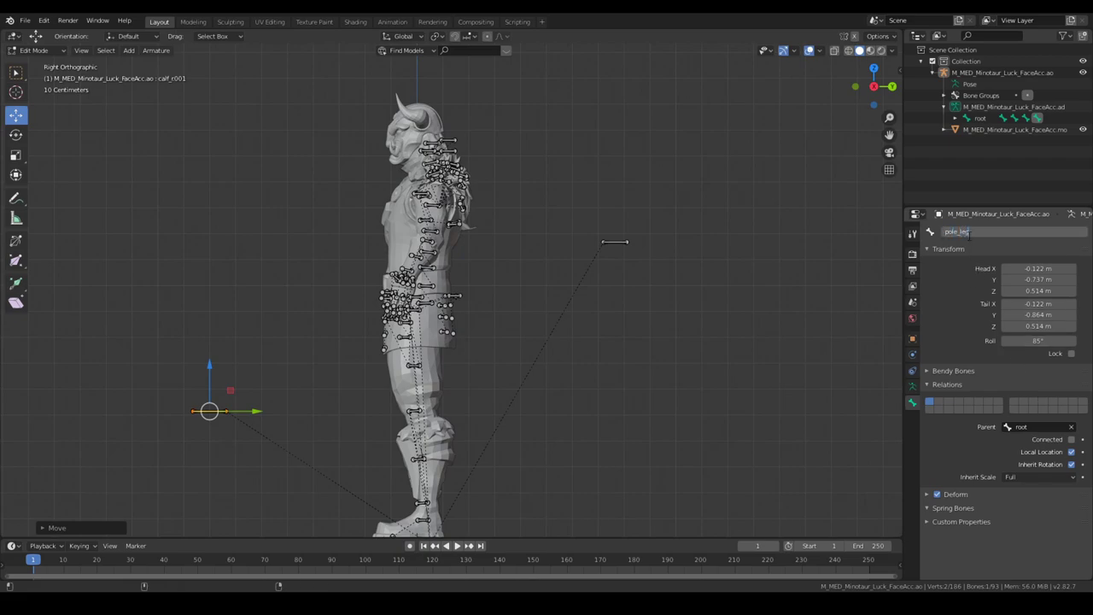
key(Return)
scroll(371, 447, down, 3)
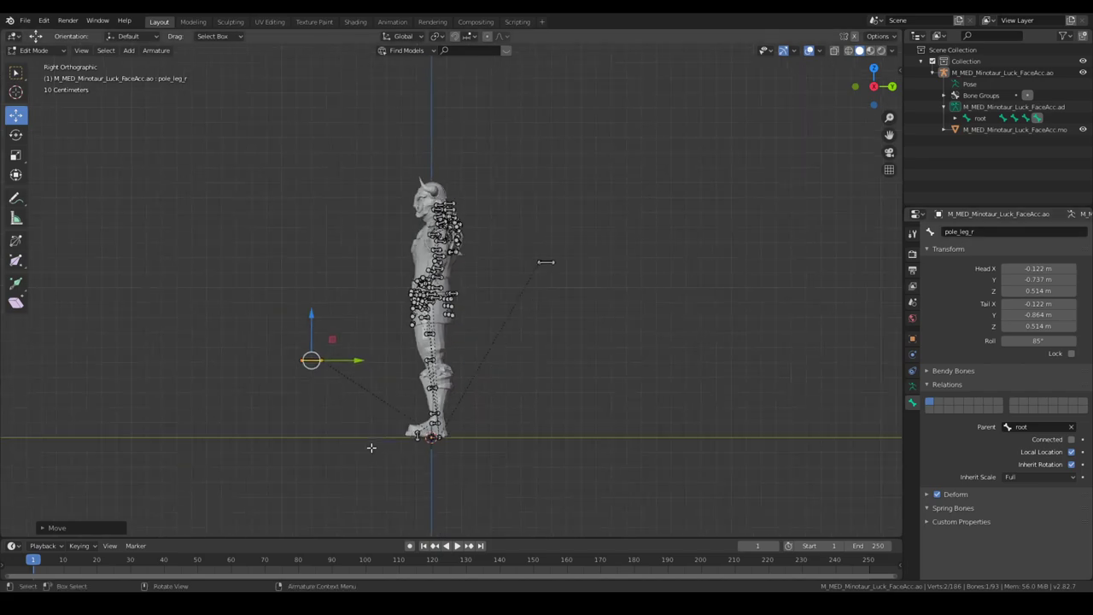
scroll(319, 437, up, 6)
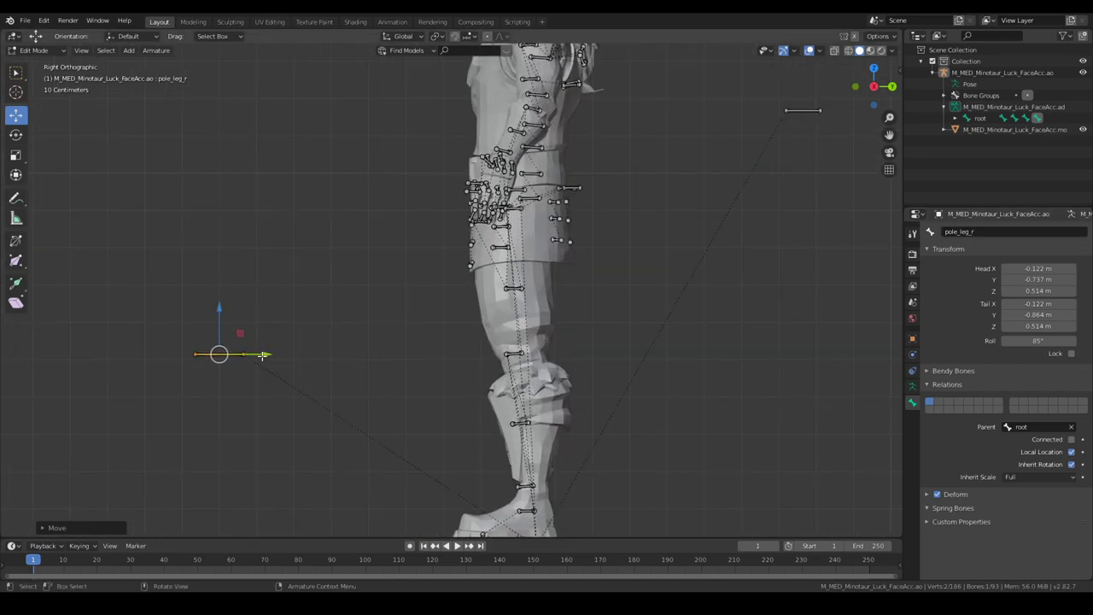
scroll(512, 384, up, 1)
scroll(569, 432, down, 4)
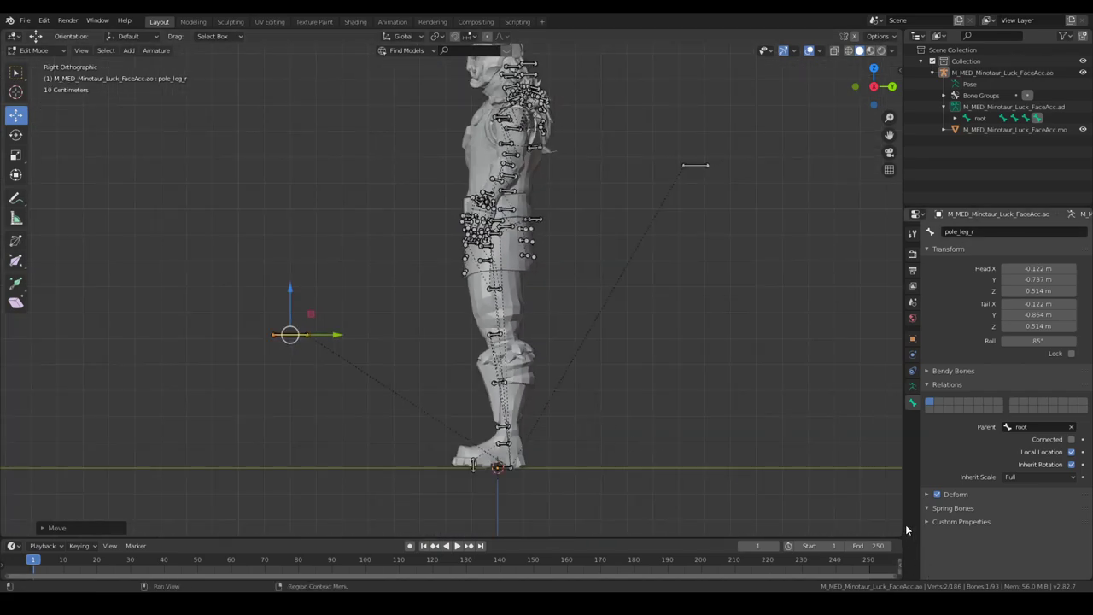
- Duplicate foot_r in place at the right ankle and rename the copy ik_foot_r
middle_drag(814, 281, 440, 385)
scroll(301, 399, down, 3)
scroll(513, 363, up, 2)
shift+middle_drag(440, 385, 436, 295)
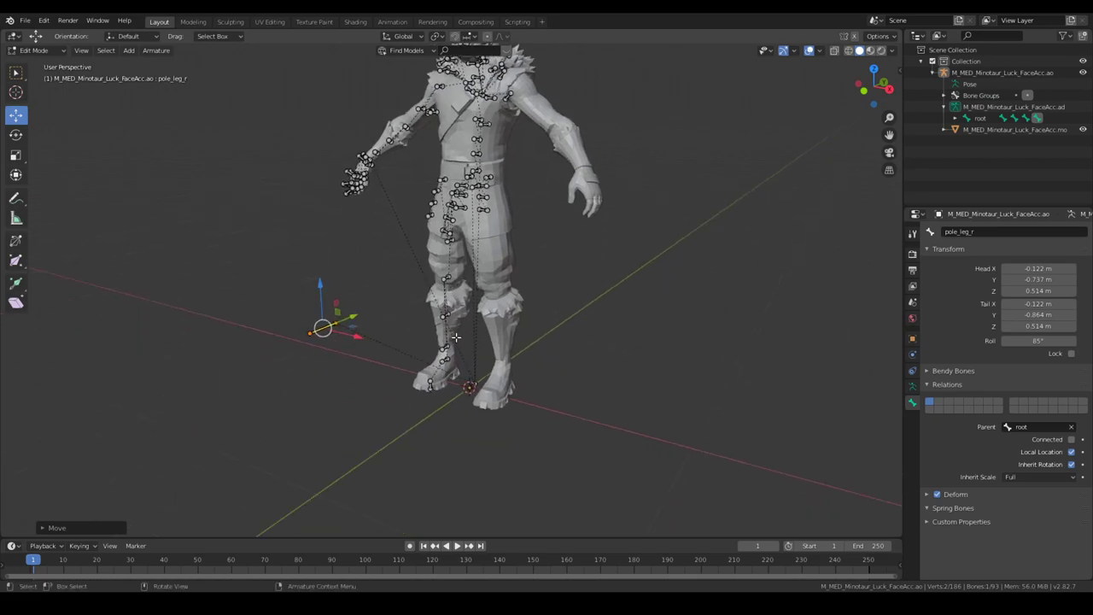
scroll(431, 342, up, 5)
shift+middle_drag(444, 452, 438, 375)
click(430, 369)
key(shift+d)
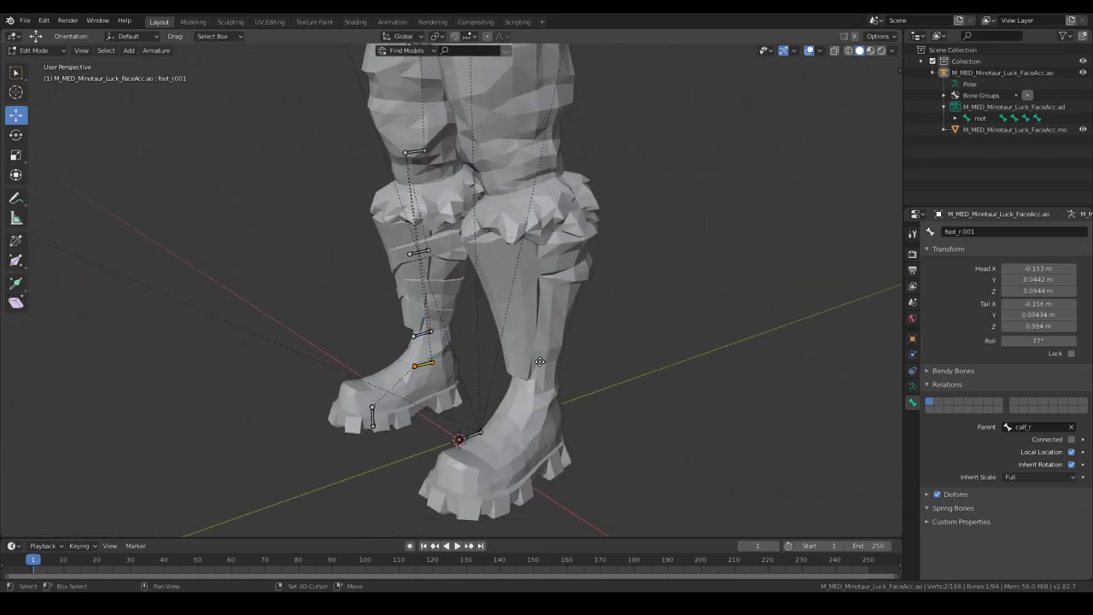
right_click(540, 363)
click(960, 232)
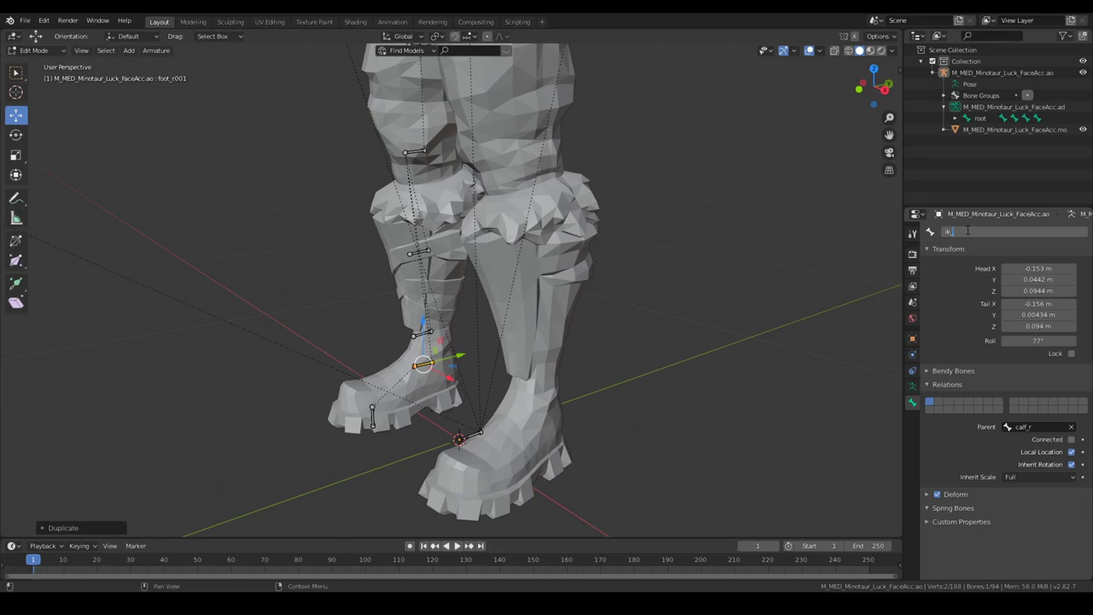
key(Return)
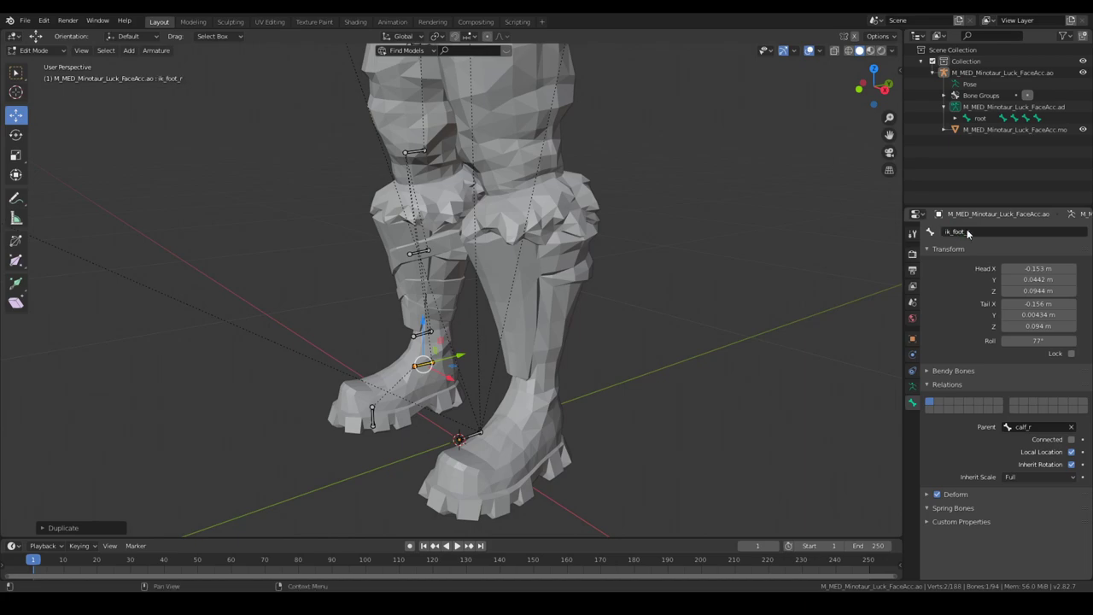
- Change the parent of ik_foot_r from calf_r to root
click(1050, 425)
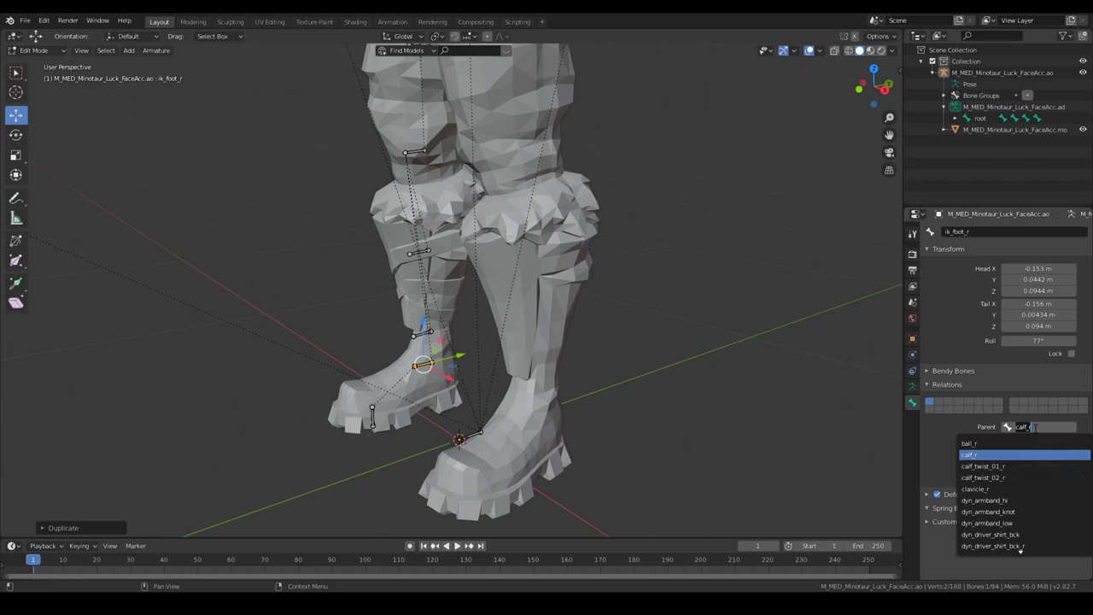
text(root)
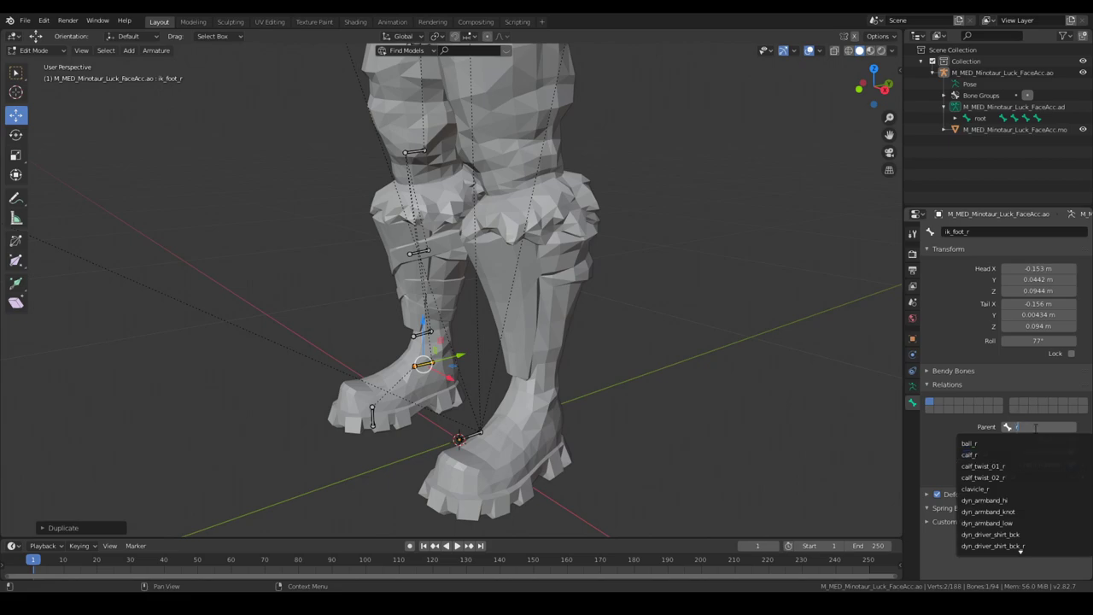
key(Return)
- Inspect the root bone between the feet and the relation lines running from it to the leg and foot bones
middle_drag(457, 402, 408, 343)
click(346, 360)
scroll(354, 359, down, 4)
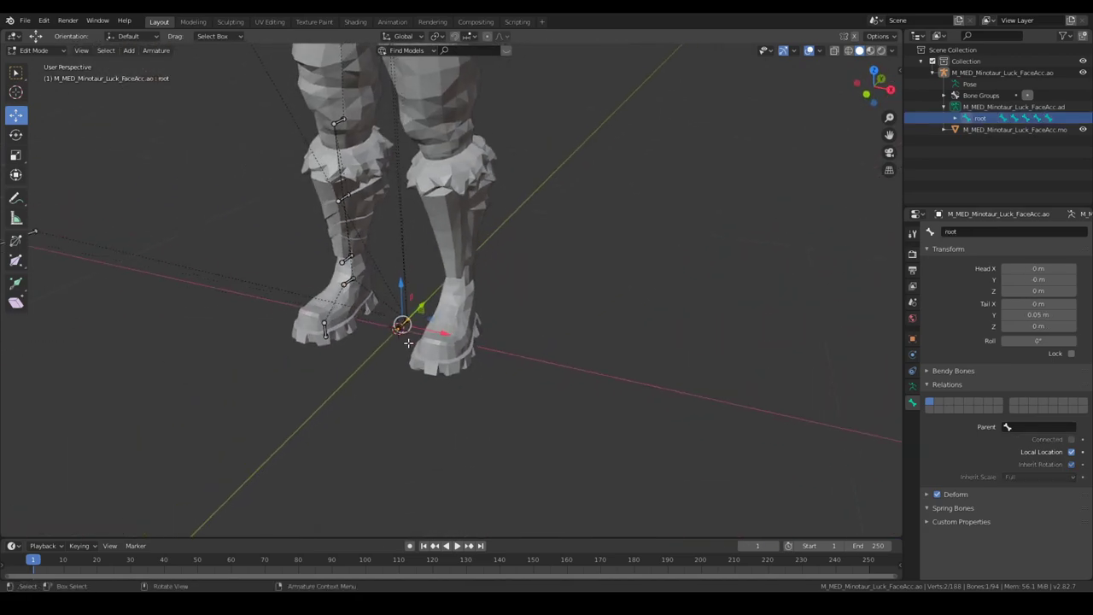
scroll(374, 437, down, 4)
shift+middle_drag(412, 232, 437, 396)
scroll(493, 427, up, 2)
middle_drag(493, 427, 467, 332)
scroll(474, 325, up, 2)
scroll(487, 340, up, 1)
scroll(486, 339, up, 3)
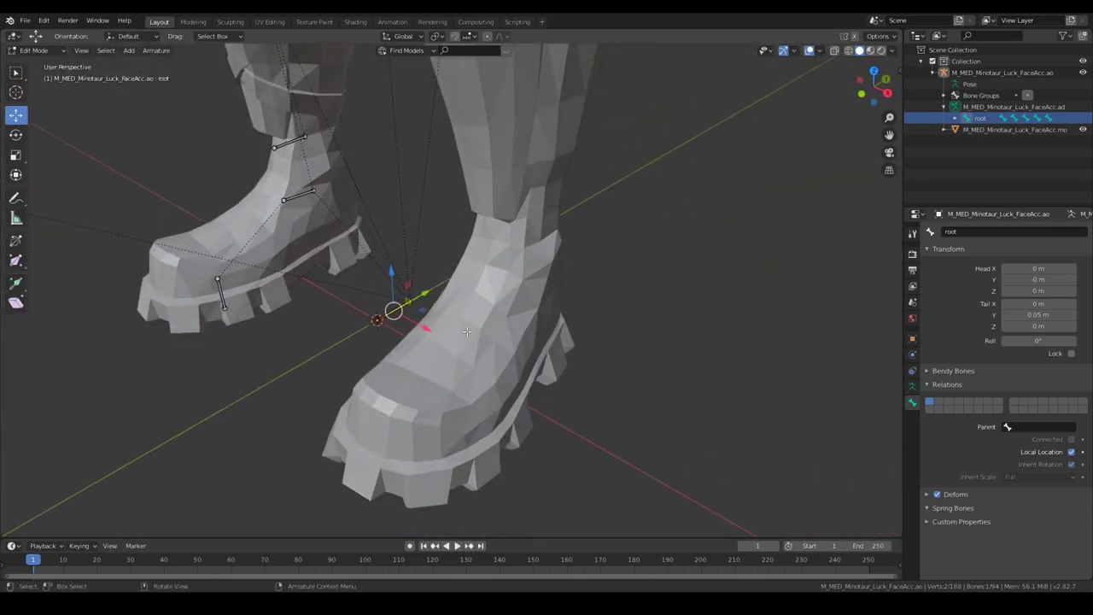
scroll(467, 332, down, 7)
middle_drag(467, 331, 514, 302)
scroll(534, 339, up, 4)
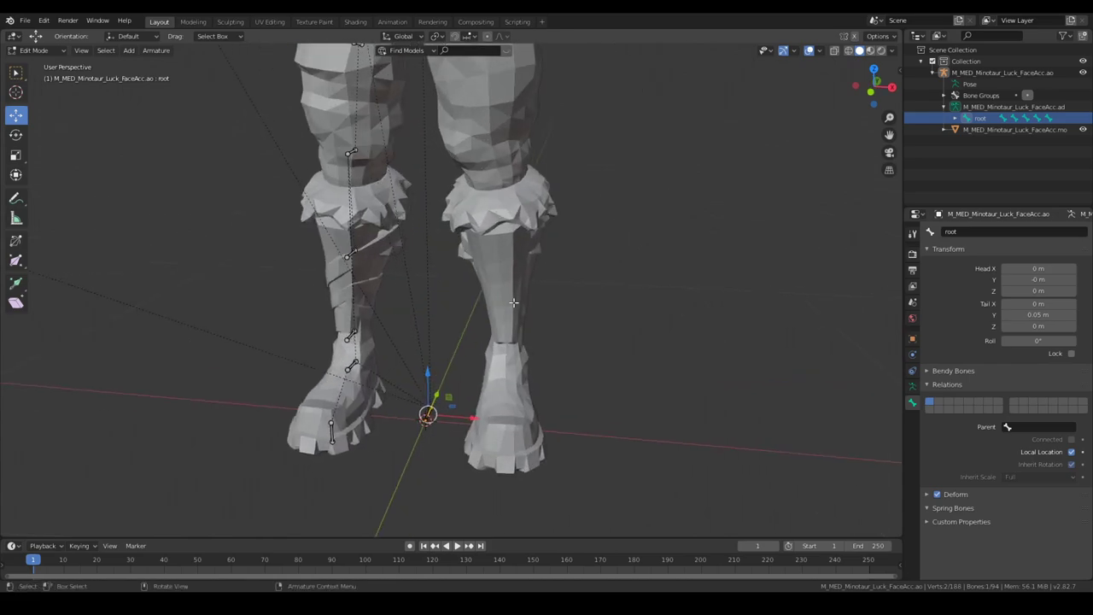
scroll(378, 345, up, 3)
middle_drag(378, 345, 385, 401)
- Select ik_foot_r and check its parent relation and its placement on the right foot from several angles
click(472, 187)
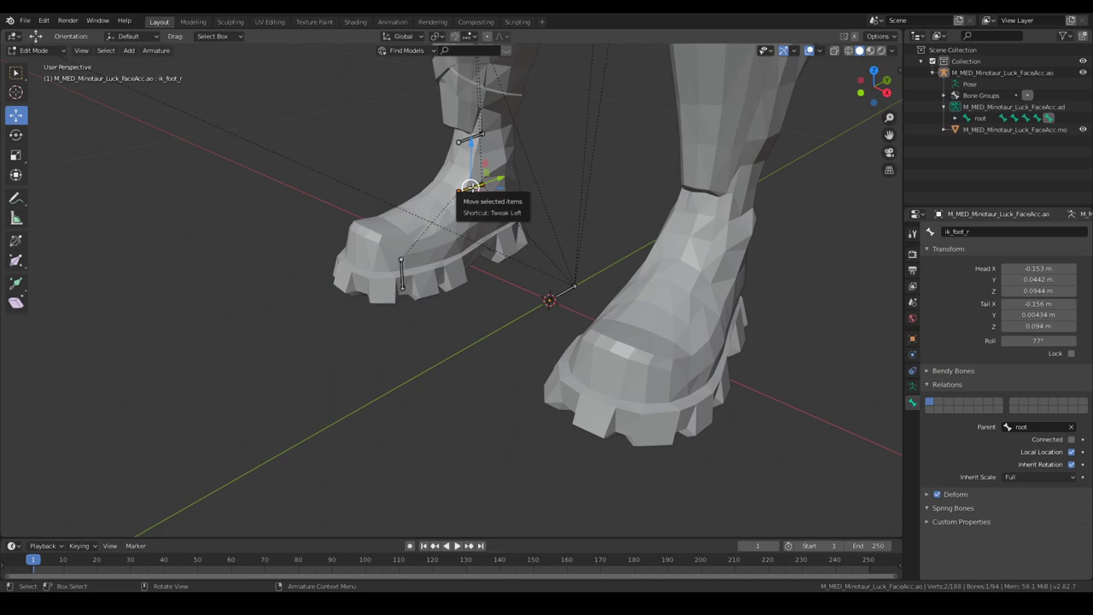
scroll(478, 196, down, 5)
middle_drag(478, 196, 474, 258)
scroll(453, 248, up, 6)
scroll(697, 279, down, 2)
middle_drag(697, 279, 495, 318)
scroll(491, 316, down, 3)
middle_drag(427, 263, 503, 289)
scroll(437, 303, up, 4)
scroll(437, 303, down, 5)
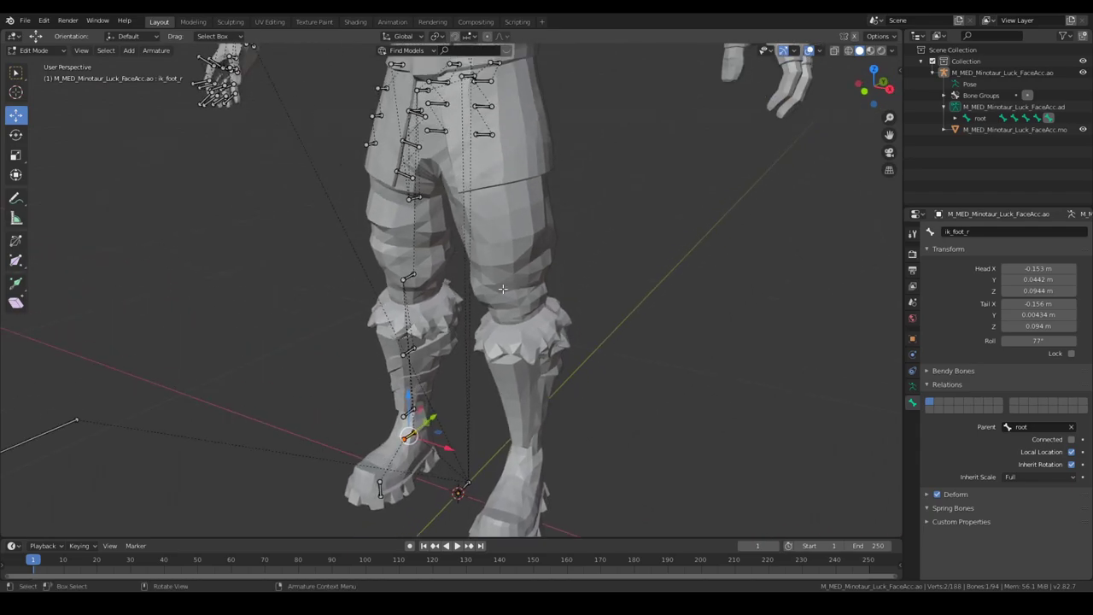
- Switch the armature from Edit Mode to Pose Mode, ready to work on the right wrist bones
click(36, 51)
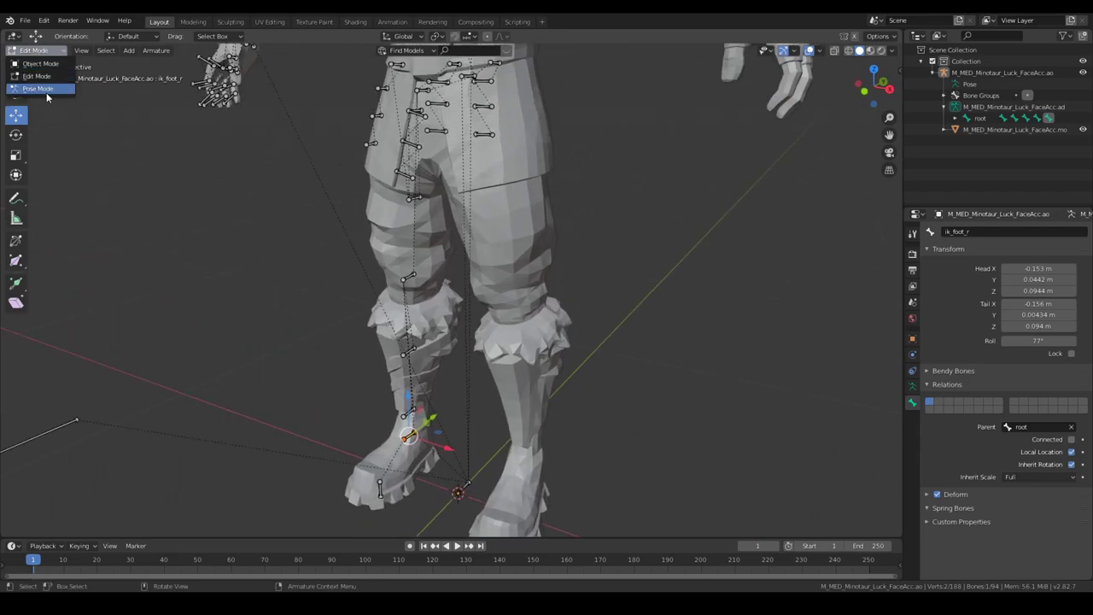
click(46, 91)
middle_drag(453, 282, 483, 418)
scroll(427, 267, up, 3)
scroll(482, 418, up, 5)
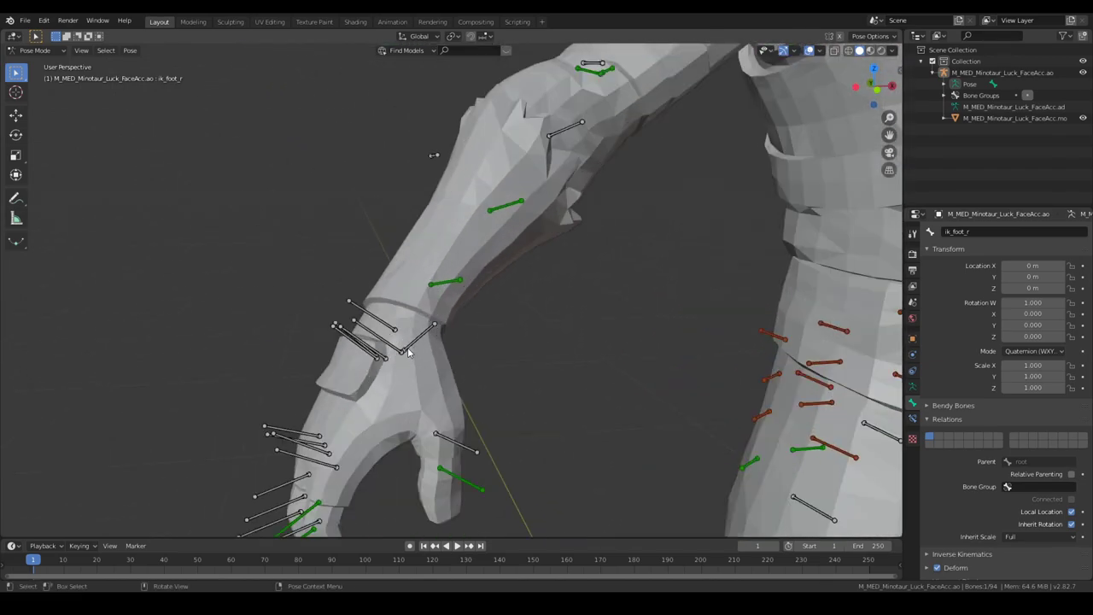
- Add an IK constraint to hand_r at the right wrist, using the overlapping ik_hand_r bone as its target
click(300, 327)
key(alt+a)
click(301, 329)
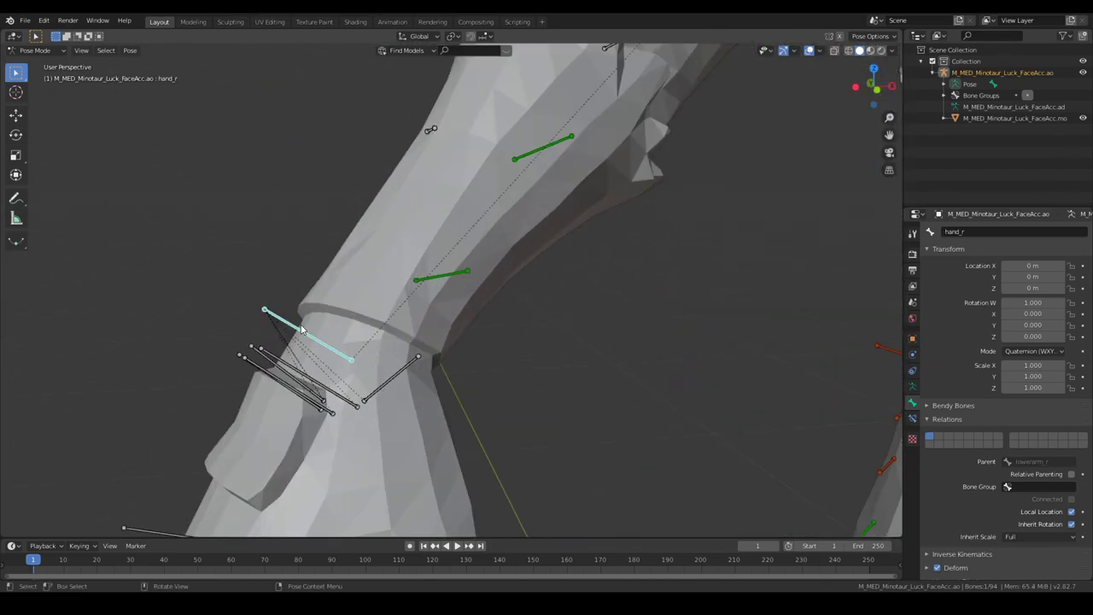
click(301, 328)
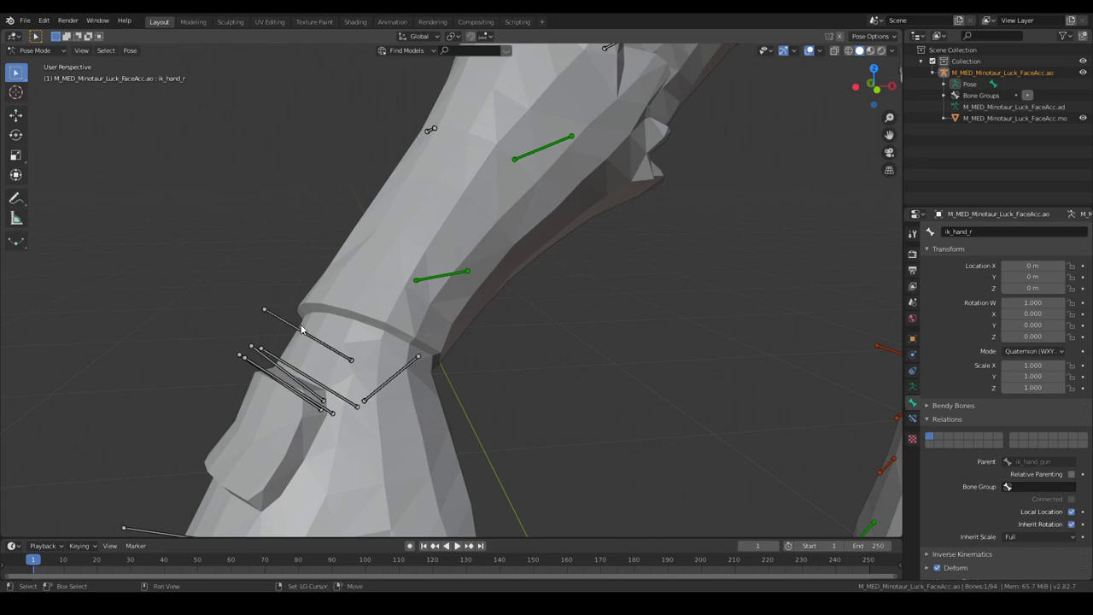
click(300, 329)
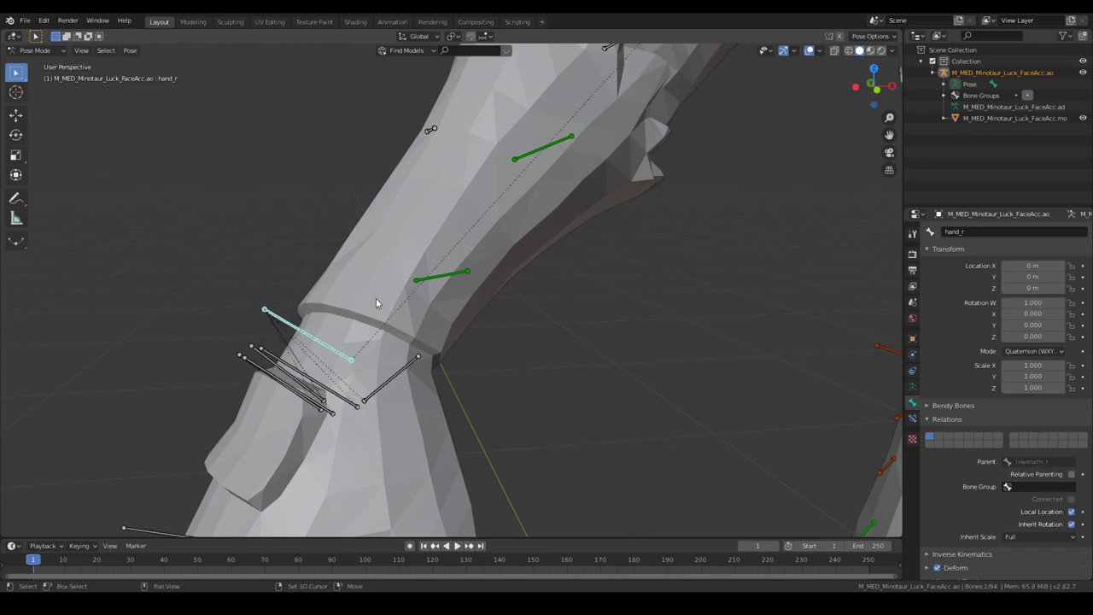
click(309, 317)
click(299, 330)
click(299, 329)
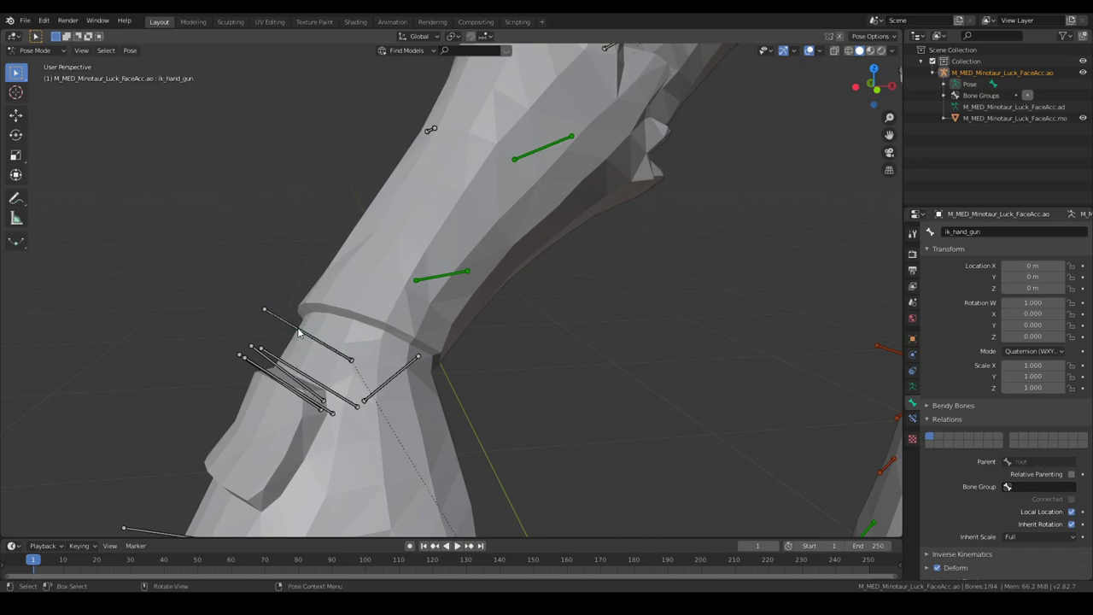
click(299, 333)
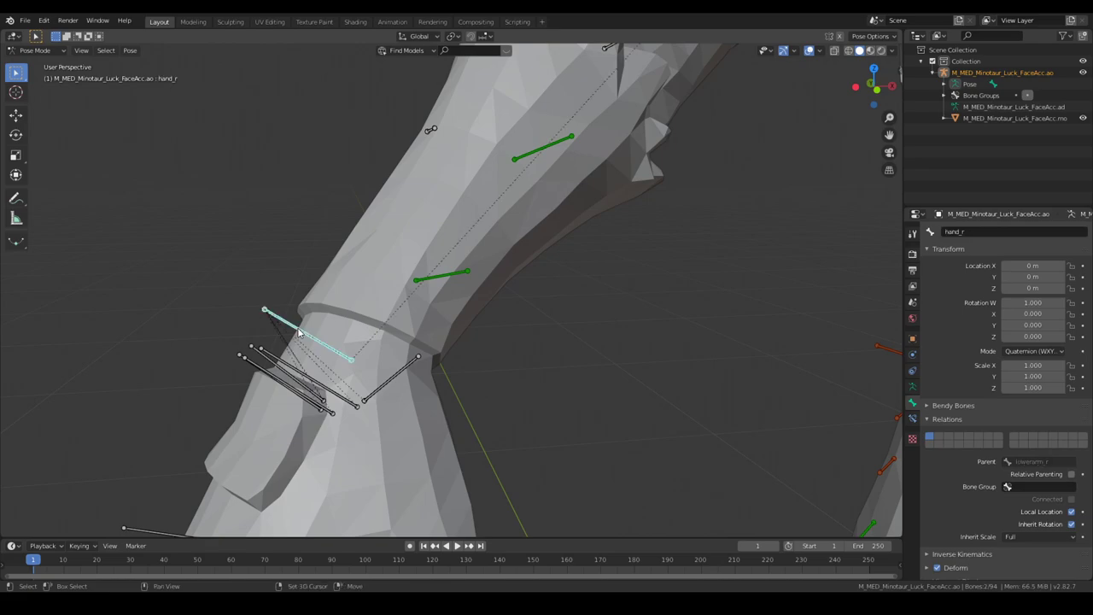
key(shift+i)
click(298, 330)
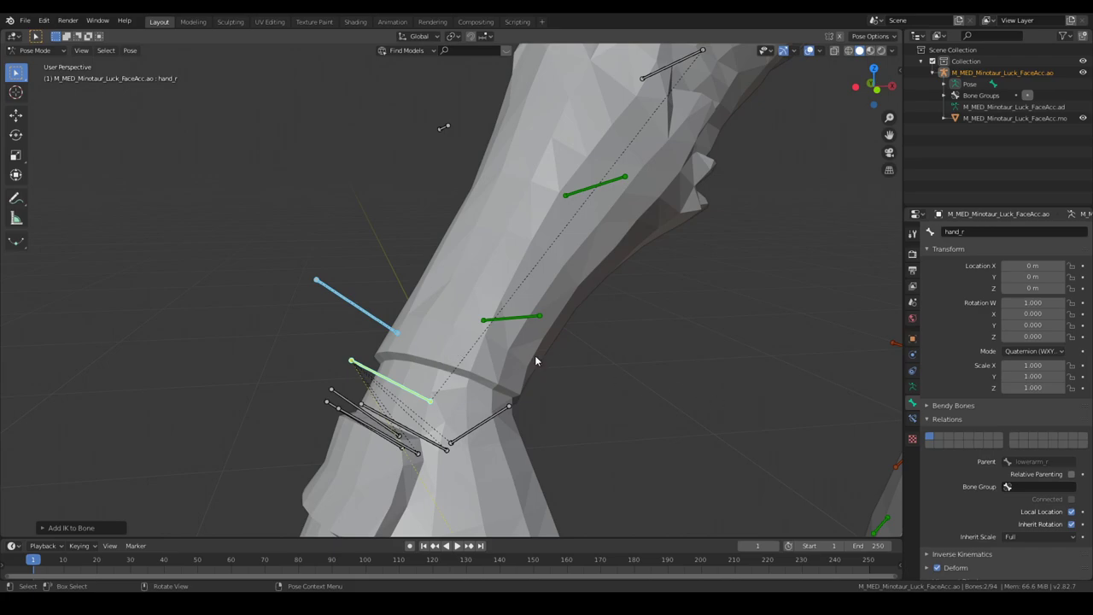
- Set the chain length of hand_r's IK constraint to 3 and enable its rotation weight
click(913, 420)
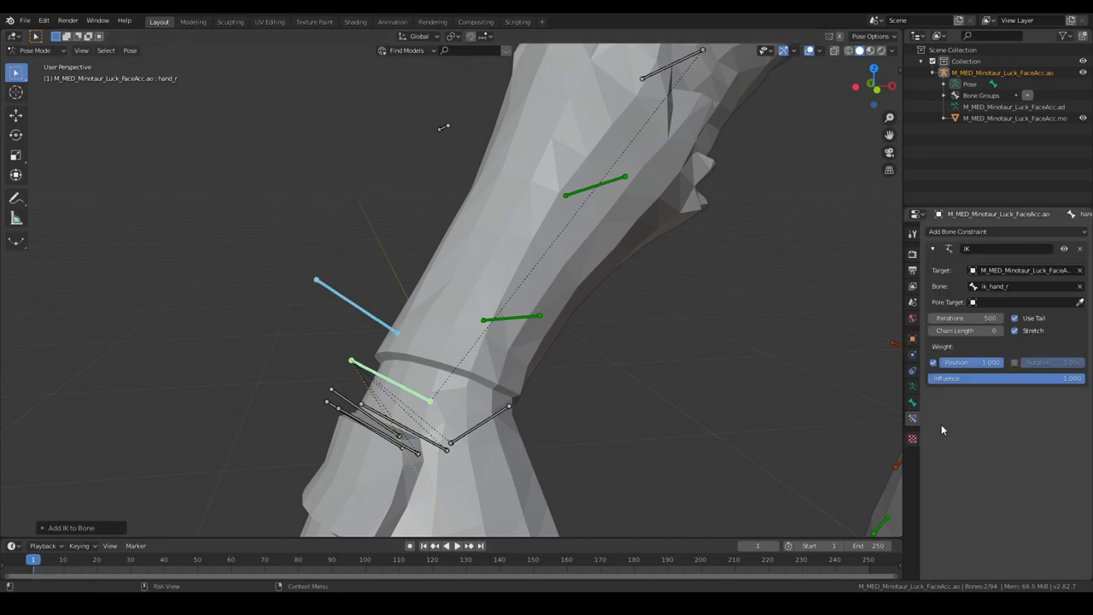
click(1000, 331)
click(1000, 331)
click(1000, 331)
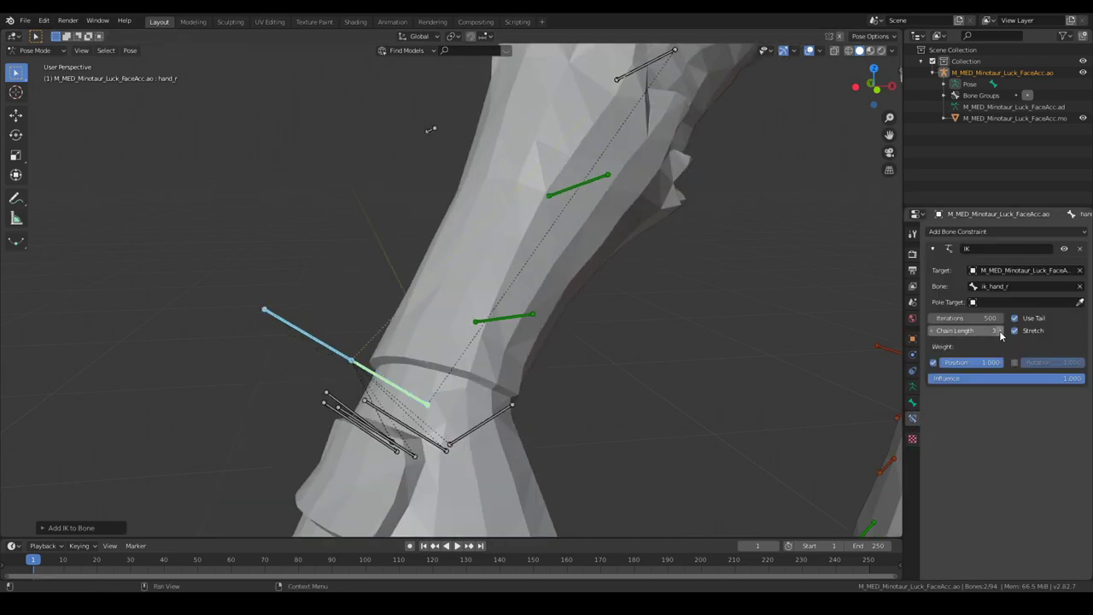
middle_drag(780, 346, 676, 326)
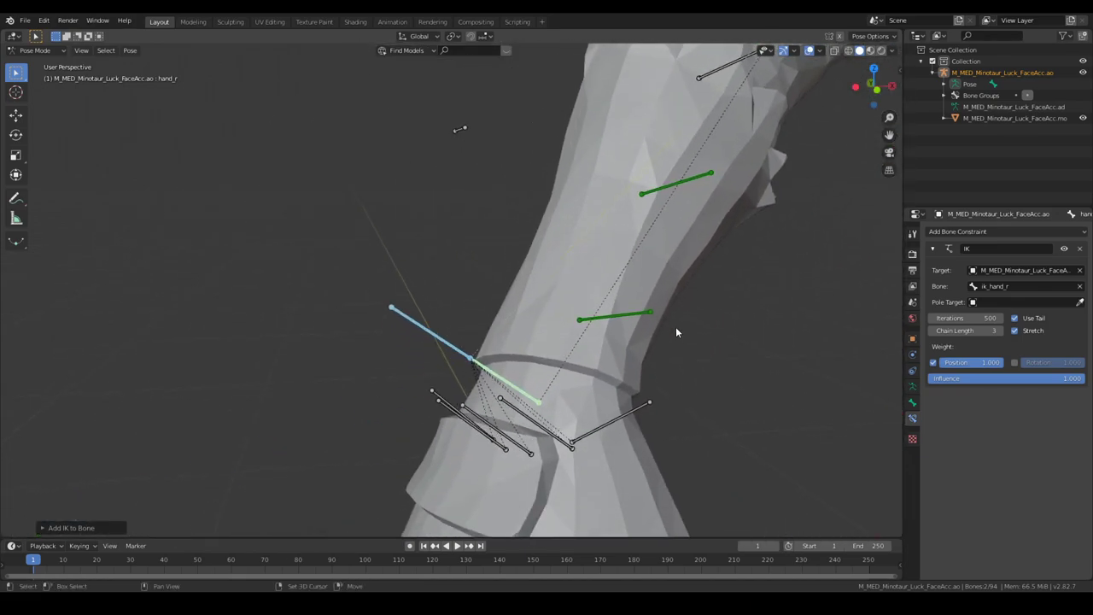
click(1015, 363)
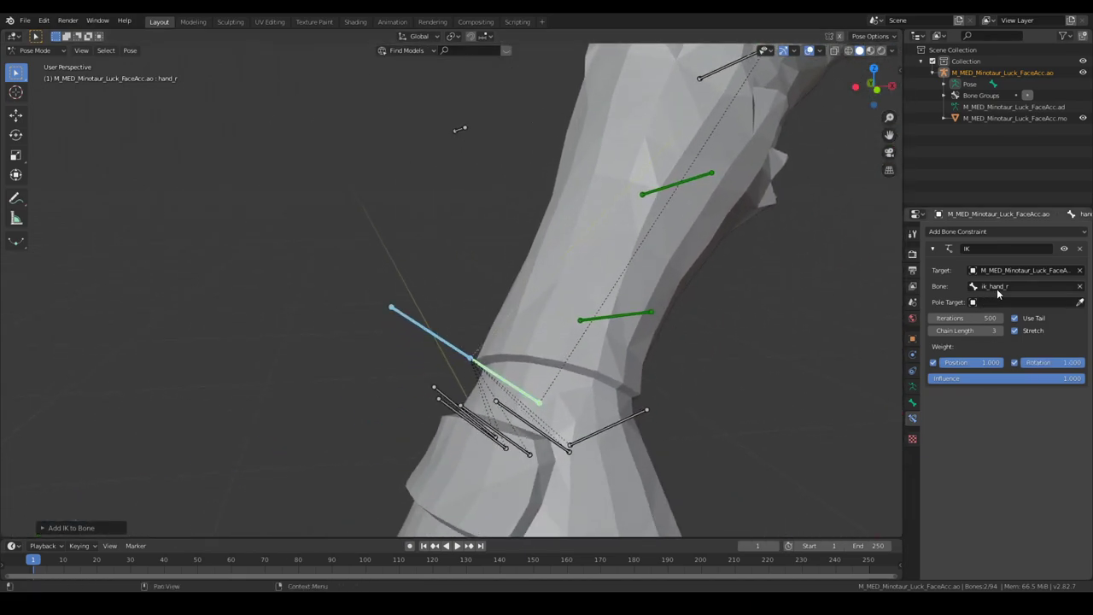
middle_drag(695, 298, 512, 271)
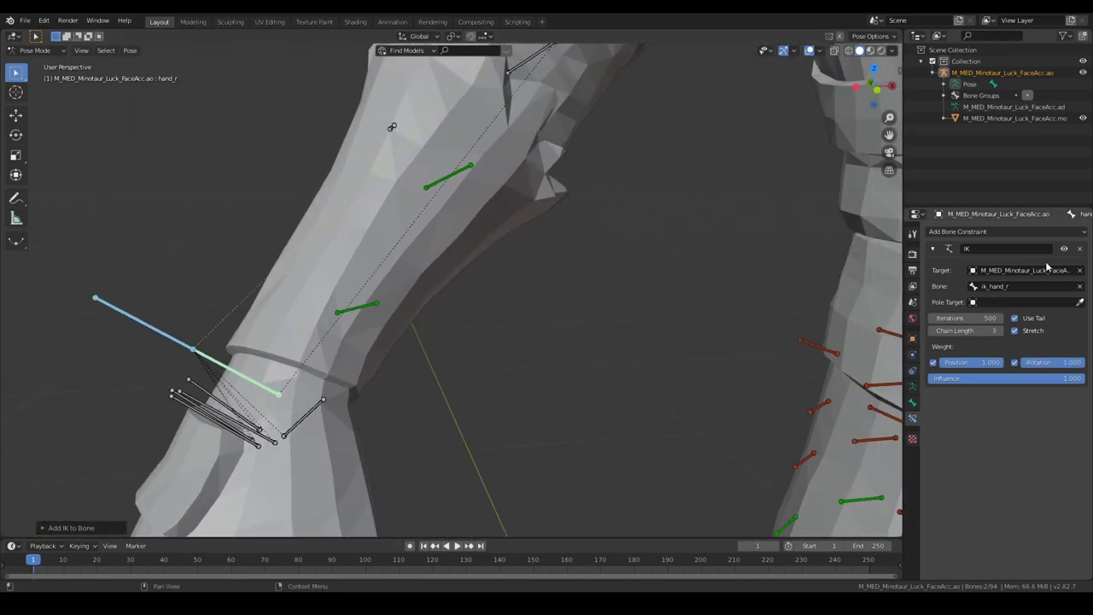
- Assign pole_arm_r of the M_MED_Minotaur_Luck_FaceAcc.ao armature as hand_r's IK pole target and set the pole angle to 180°
click(1010, 304)
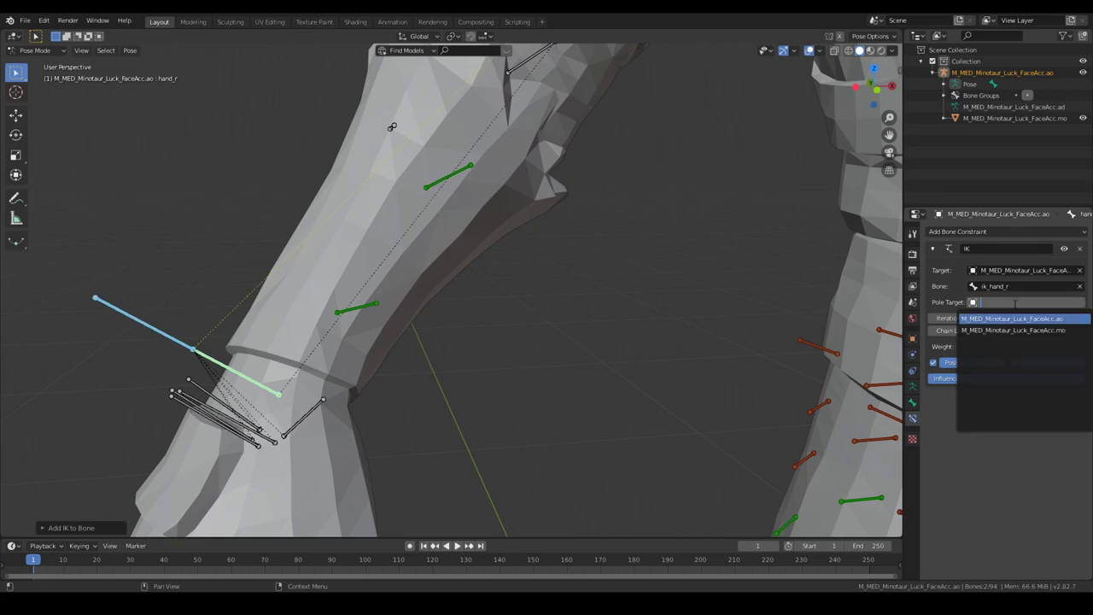
click(1011, 318)
click(1004, 318)
text(po)
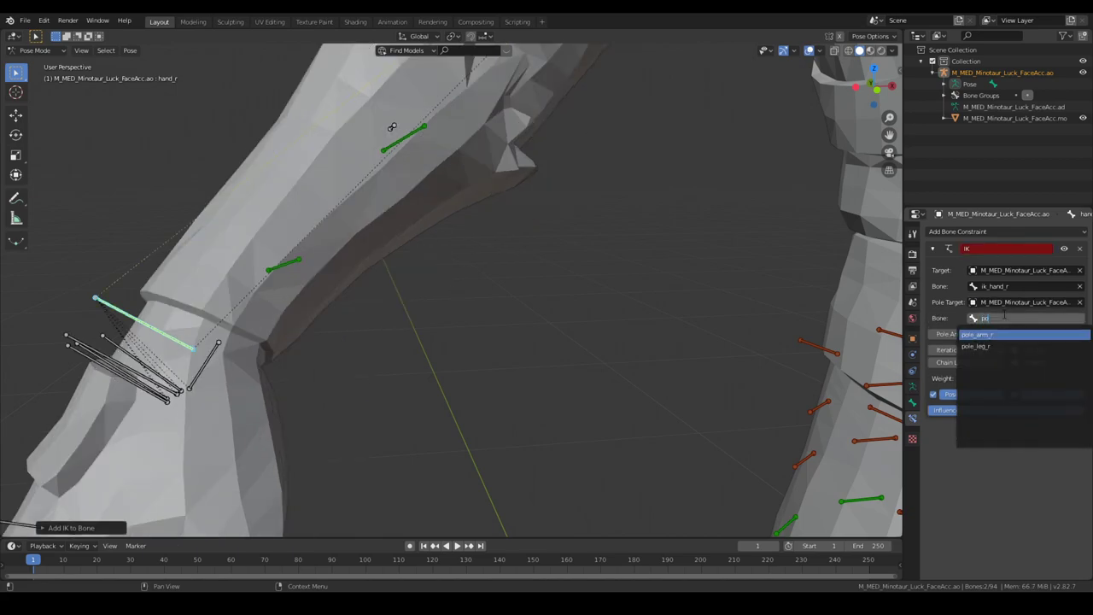
text(le)
key(Return)
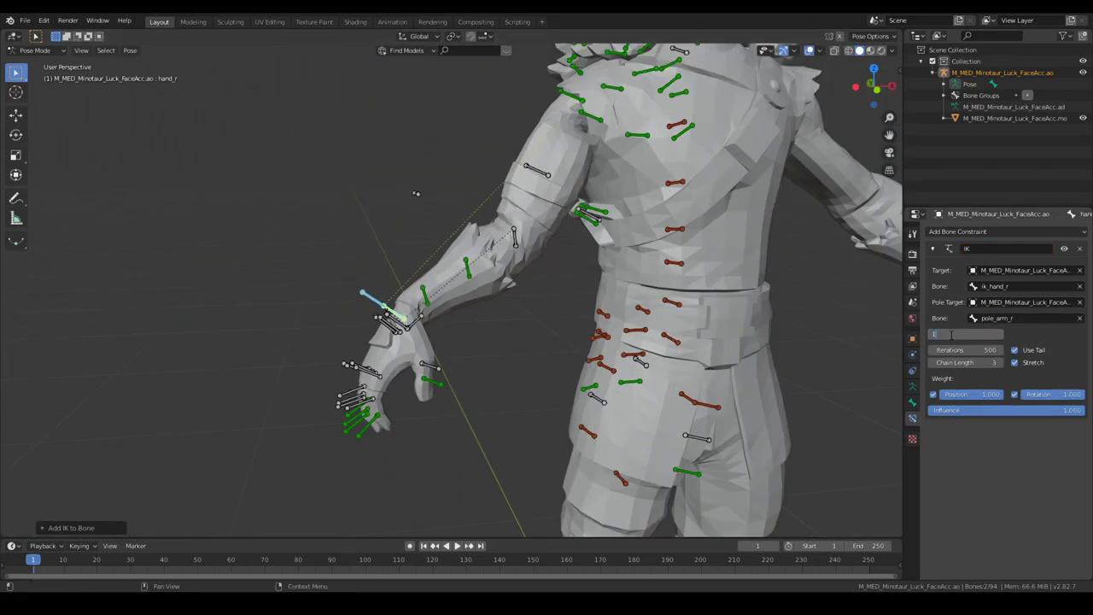
click(934, 334)
text(180)
key(Return)
- Add an IK constraint to foot_r at the right ankle, using ik_foot_r as its target
shift+middle_drag(716, 384, 537, 271)
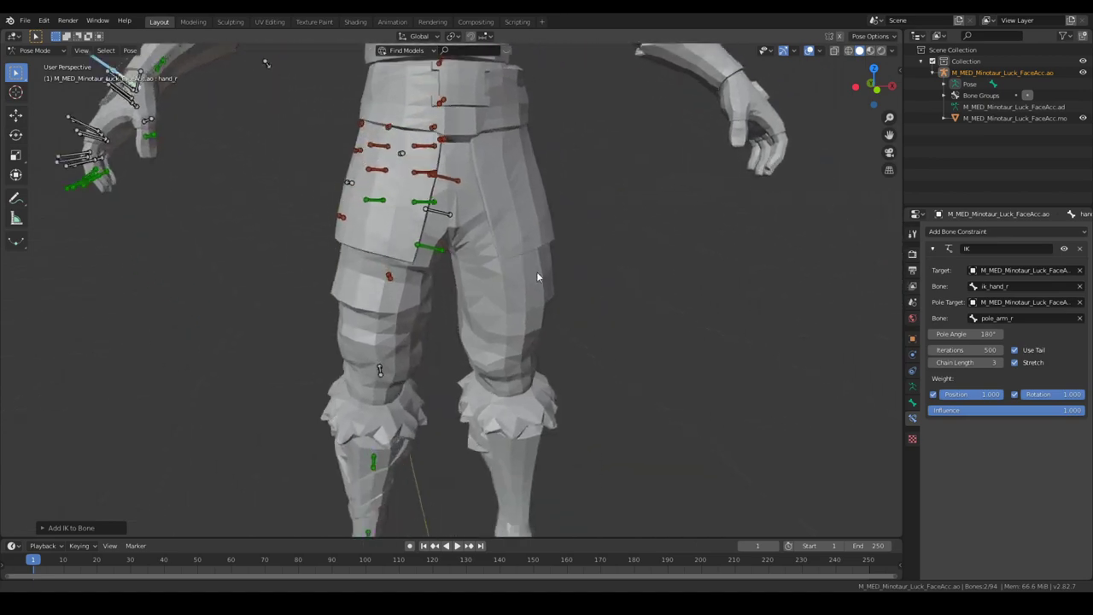
scroll(512, 275, down, 3)
middle_drag(472, 285, 497, 334)
scroll(496, 333, up, 5)
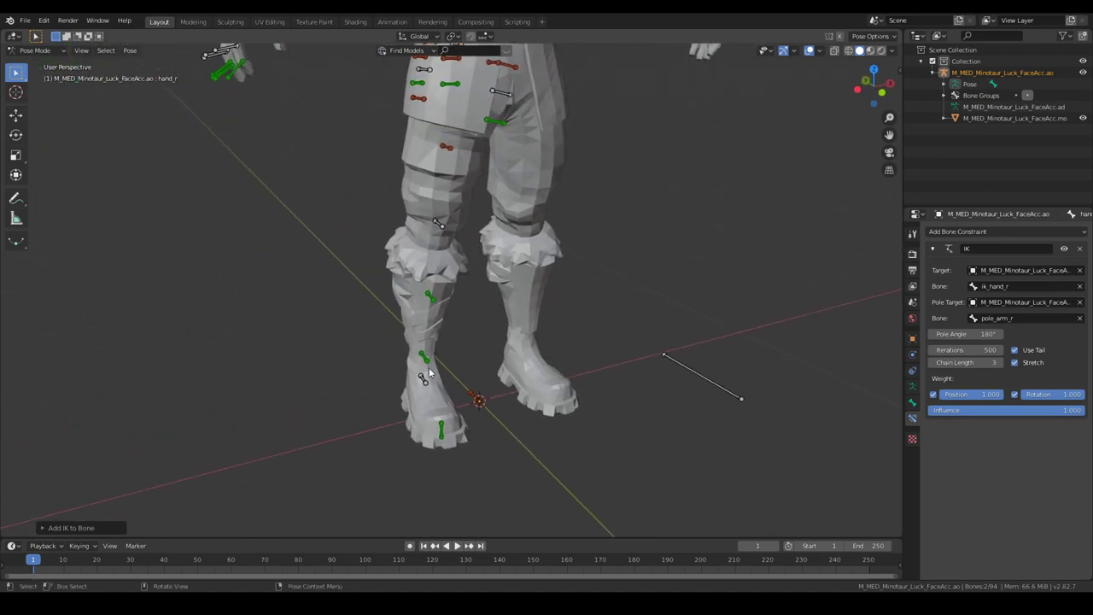
click(445, 423)
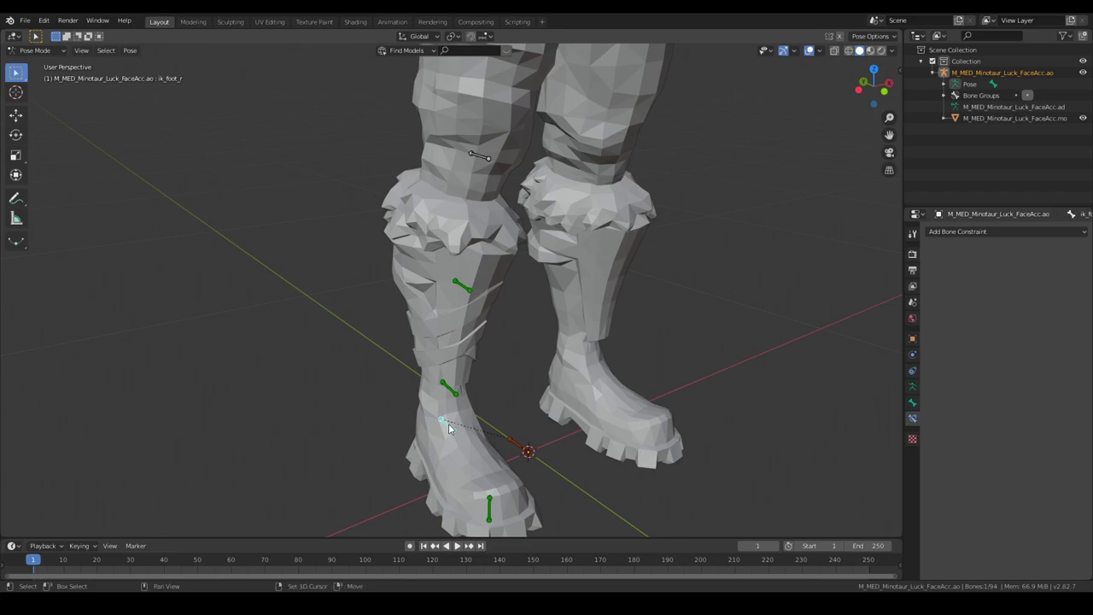
key(shift+i)
click(501, 416)
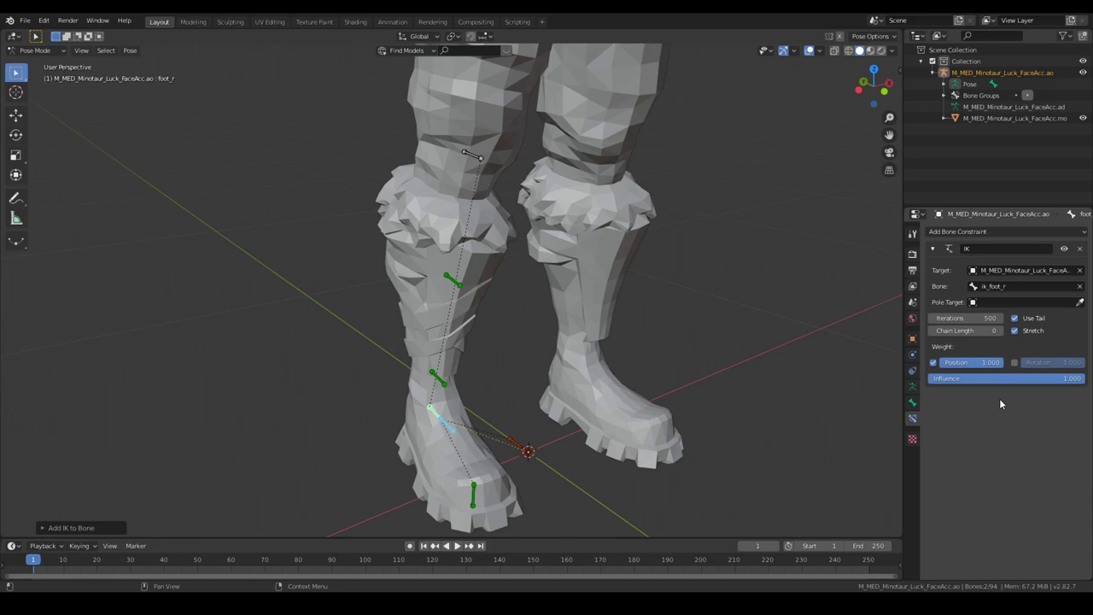
- Set the chain length of foot_r's IK constraint to 3 and enable its rotation weight
click(1001, 330)
click(1001, 331)
click(1002, 331)
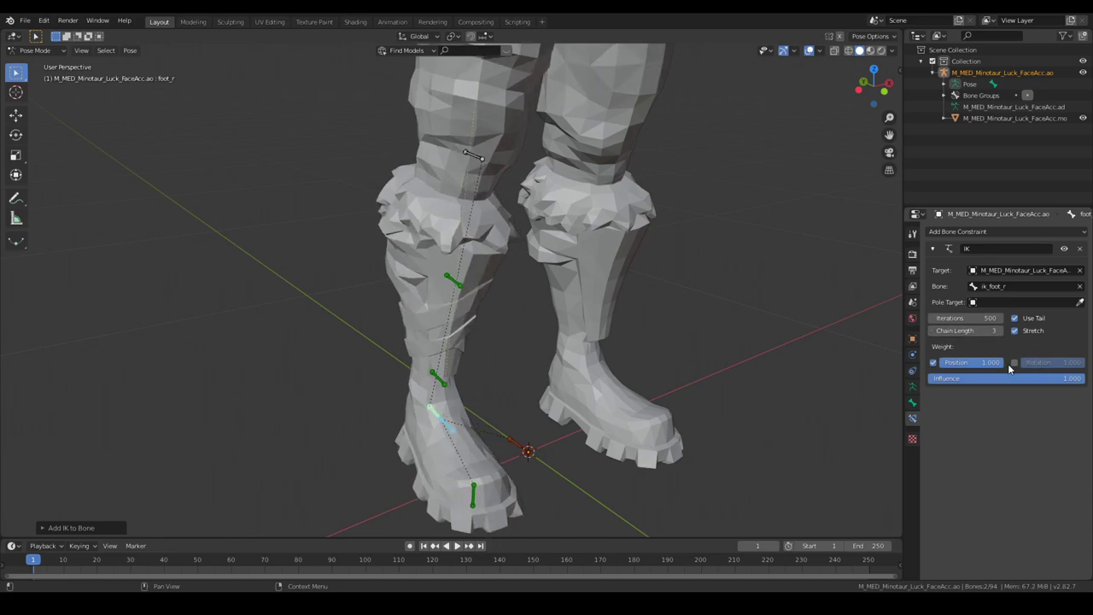
click(1014, 363)
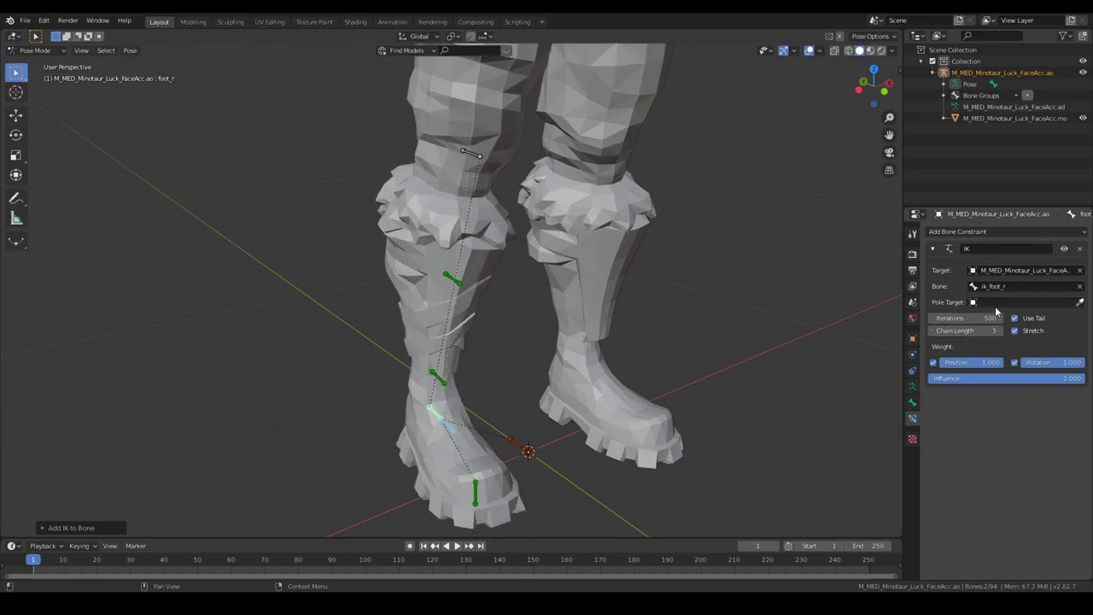
- Assign pole_leg_r of the M_MED_Minotaur_Luck_FaceAcc.ao armature as foot_r's IK pole target and set the pole angle to 180°
click(996, 303)
click(1011, 318)
click(1012, 317)
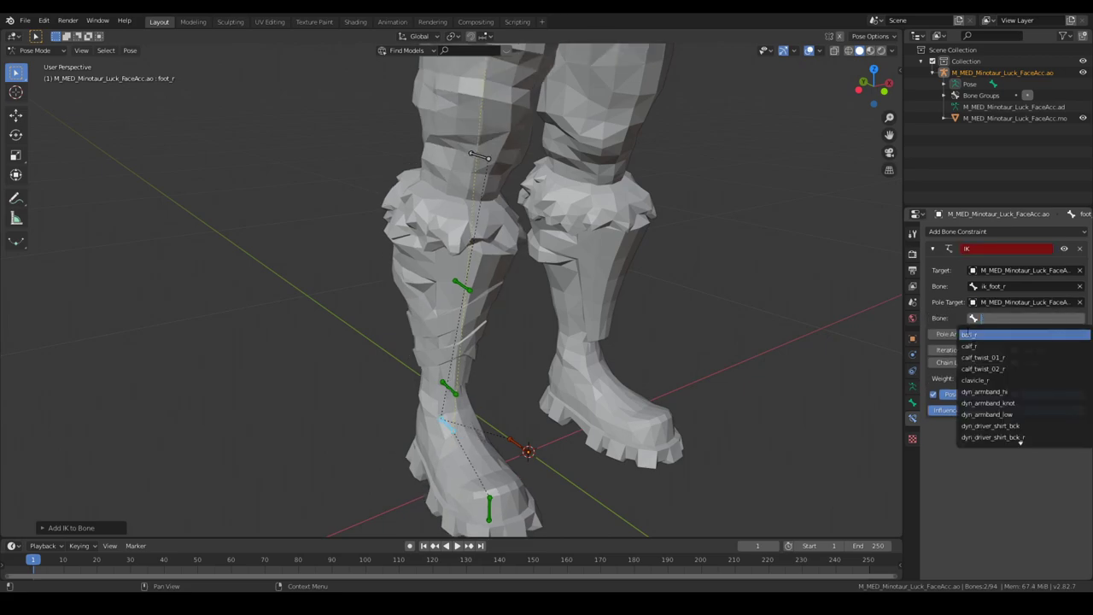
text(pole)
click(975, 345)
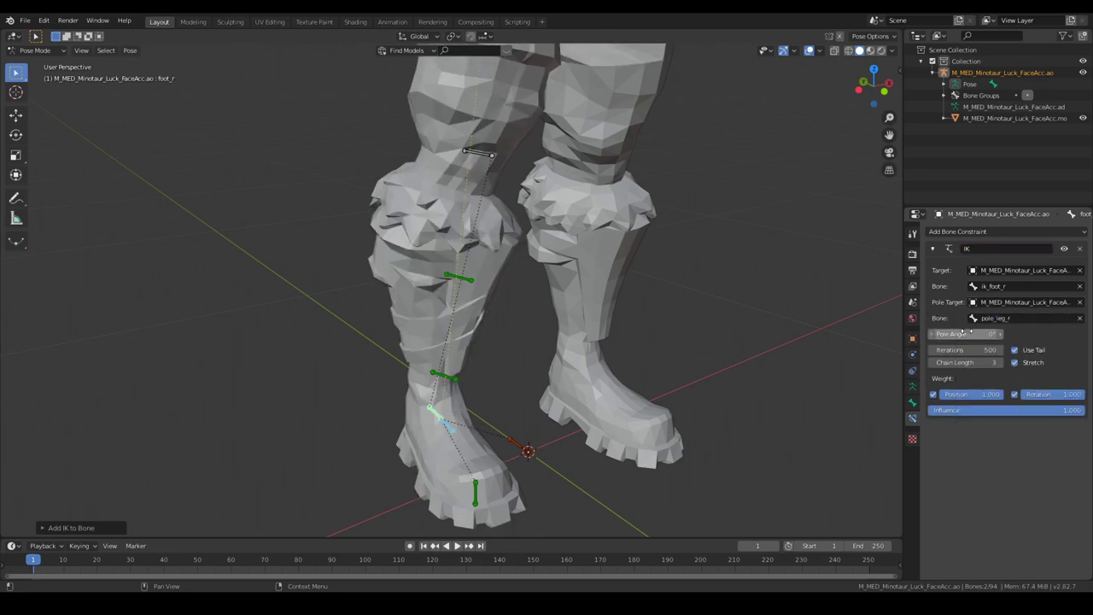
click(968, 333)
text(18)
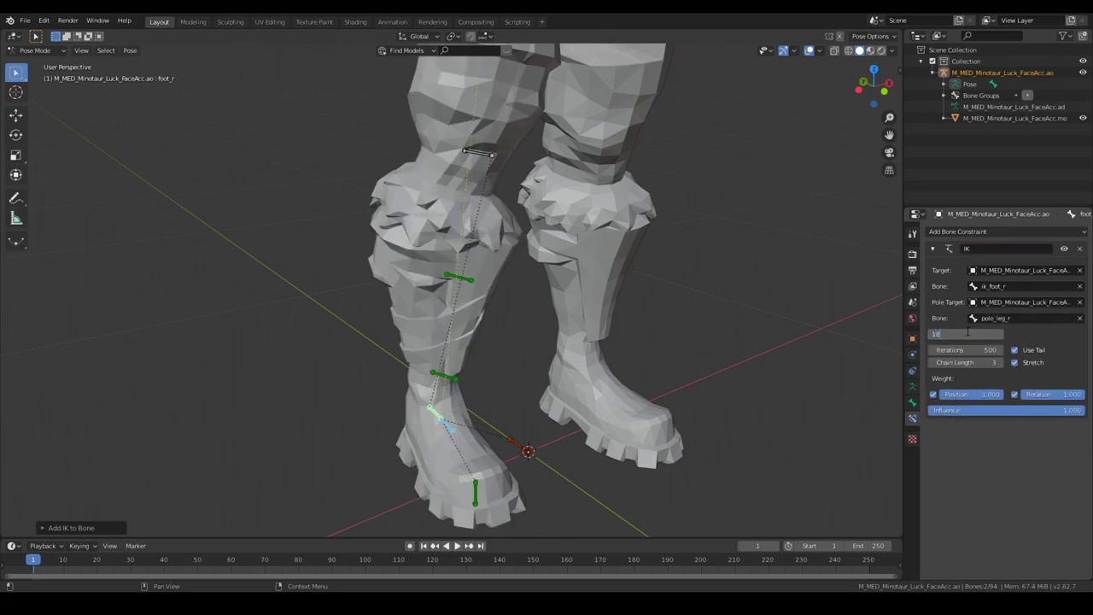
text(0)
key(Return)
- Adjust the pole angle of foot_r's IK constraint by eye while checking how the right leg is turned
scroll(632, 253, down, 4)
middle_drag(610, 249, 529, 259)
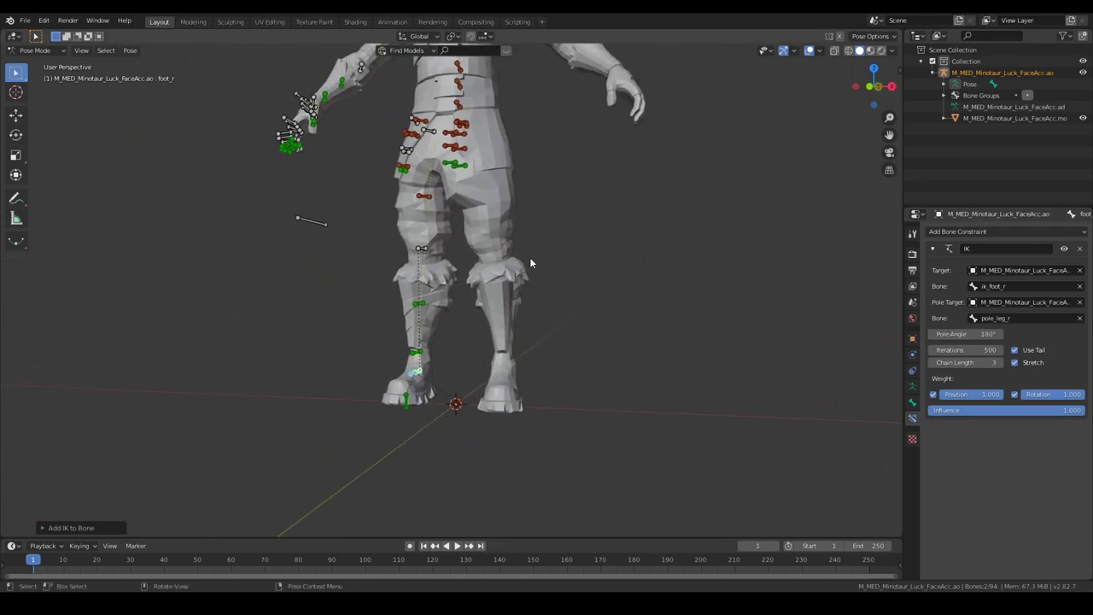
scroll(529, 263, up, 5)
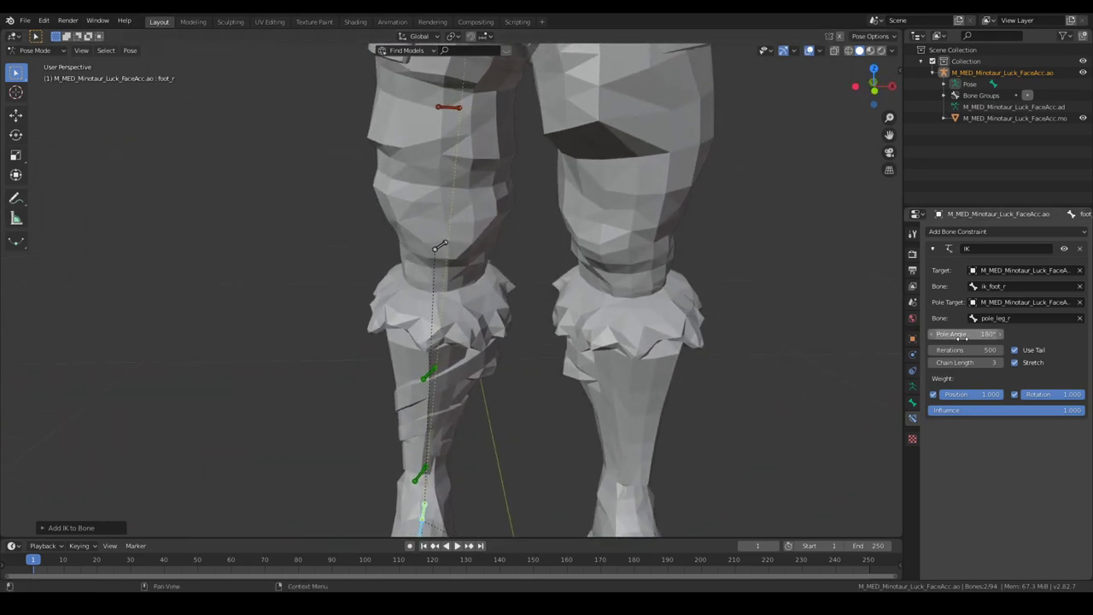
mouse_move(968, 334)
mouse_down()
mouse_move(946, 334)
mouse_move(957, 333)
mouse_up()
middle_drag(633, 290, 598, 290)
- Enable the Z rotation limit in the inverse kinematics settings of calf_r at the right knee
click(487, 264)
click(912, 403)
scroll(956, 469, down, 8)
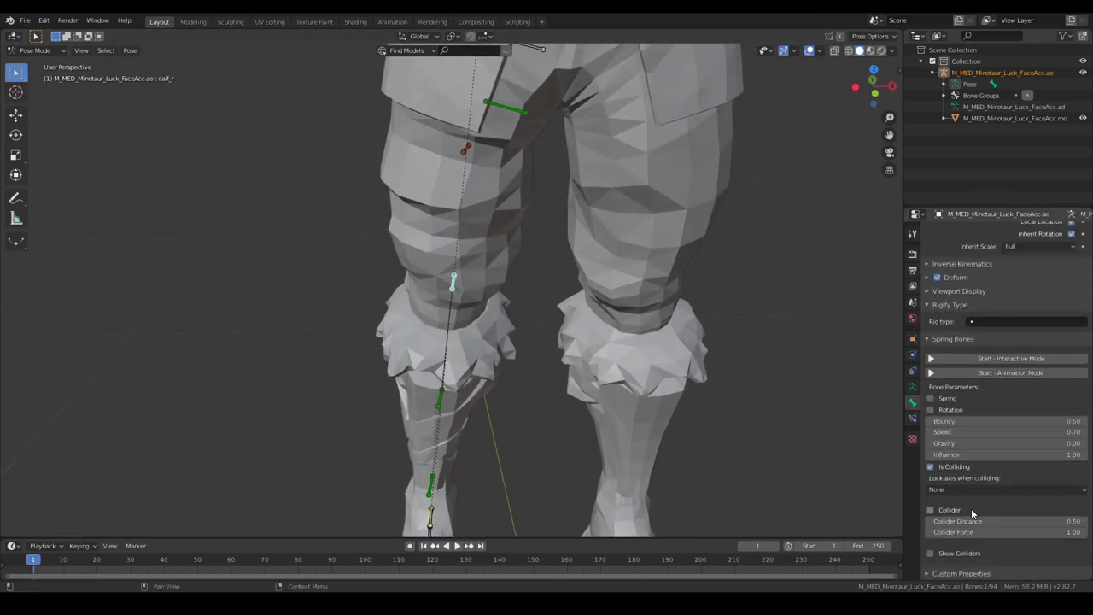
scroll(987, 406, up, 3)
click(962, 333)
scroll(942, 419, down, 3)
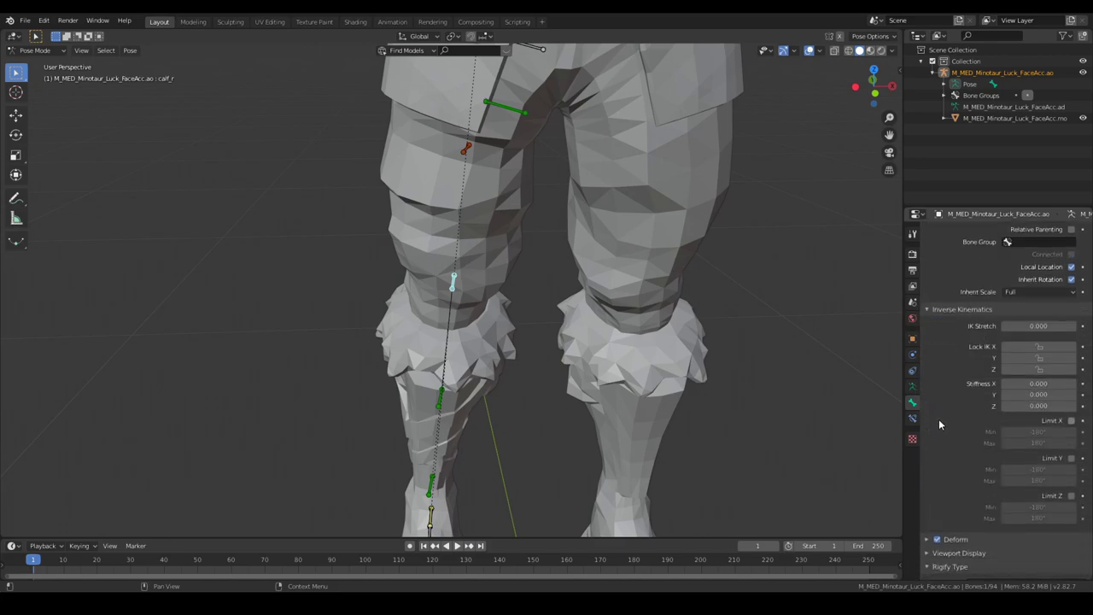
click(1073, 428)
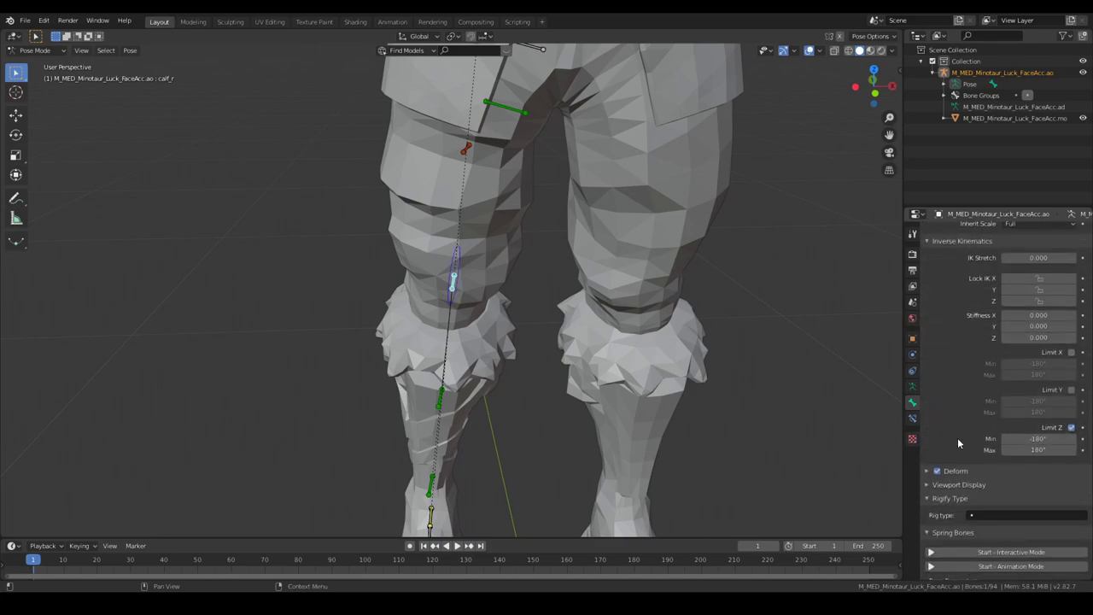
- Try a minimum Z limit of 0° on calf_r, check the knee's rotation arc, and restore the minimum to -180°
scroll(969, 443, up, 1)
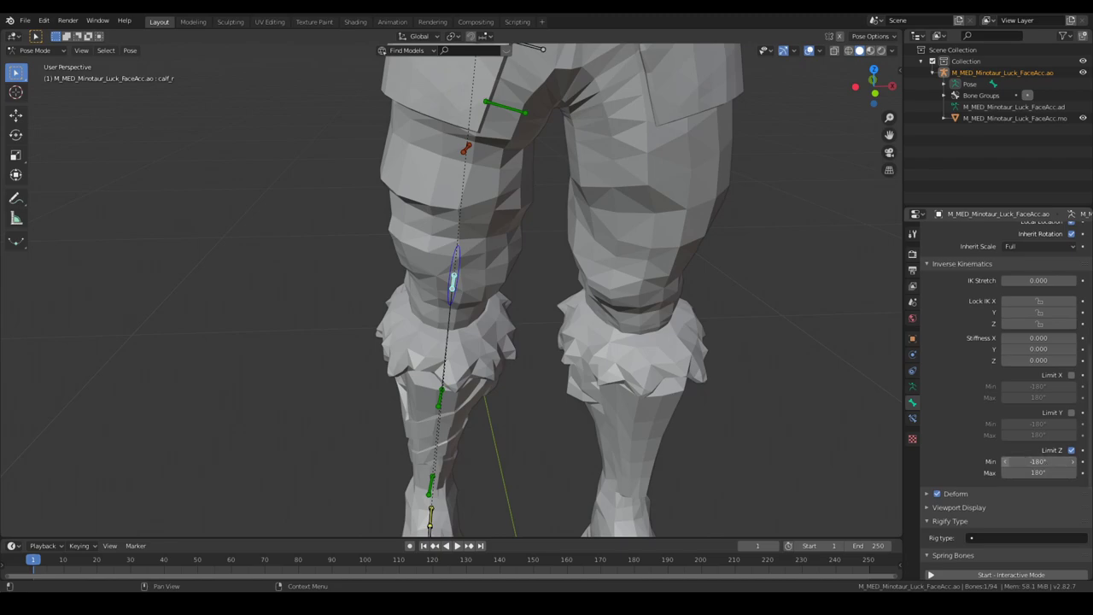
scroll(598, 413, down, 5)
middle_drag(597, 413, 668, 419)
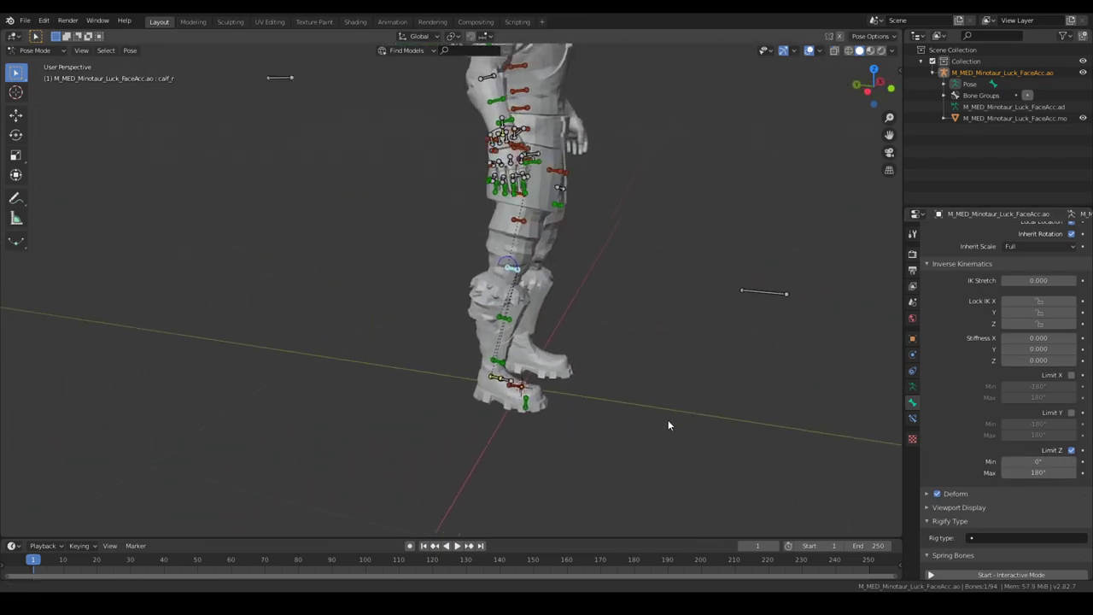
scroll(576, 419, up, 5)
middle_drag(576, 419, 509, 414)
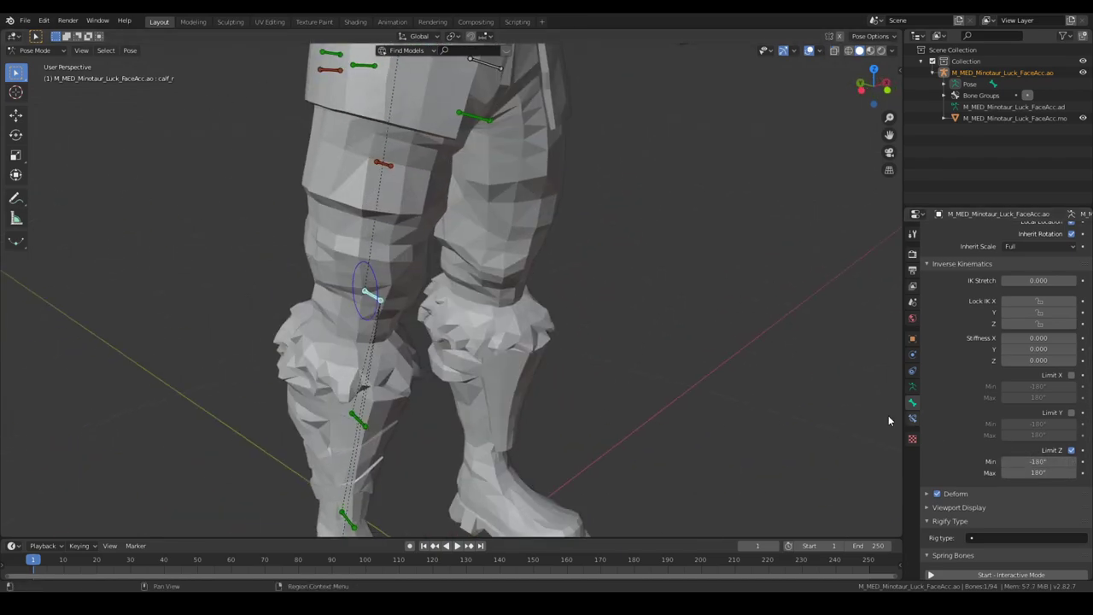
- Set calf_r's maximum IK Z limit to 0° and check the knee's rotation arc from several angles
middle_drag(874, 418, 902, 420)
drag(1050, 472, 1004, 472)
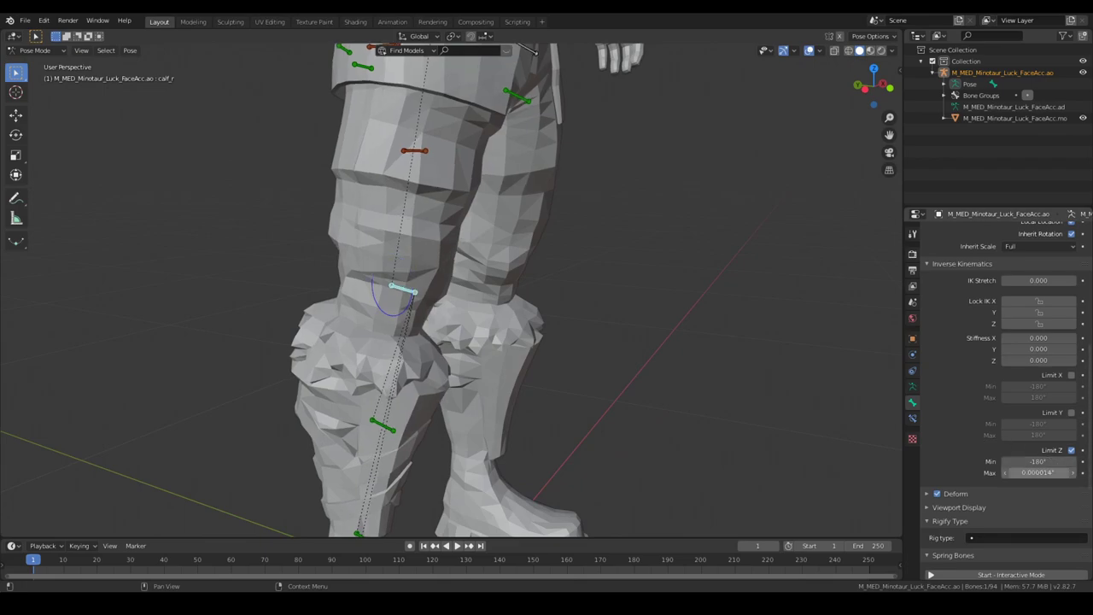
scroll(176, 393, down, 5)
middle_drag(299, 363, 216, 348)
scroll(358, 338, up, 2)
middle_drag(479, 327, 600, 383)
scroll(531, 418, down, 2)
middle_drag(530, 420, 468, 427)
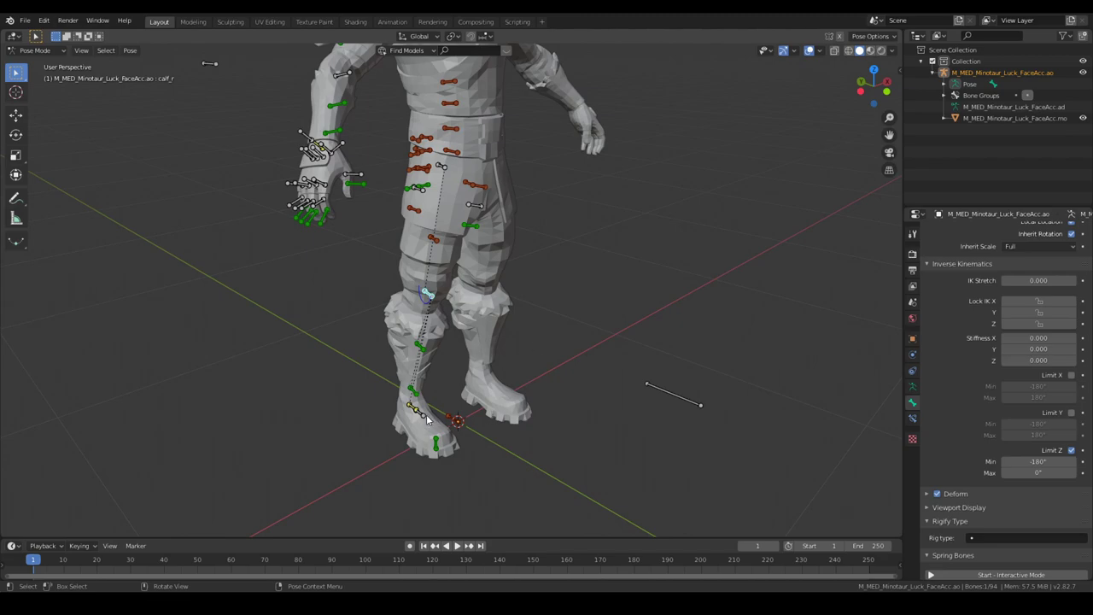
- Rotate ik_foot_r and try moving the right foot around to test the leg's IK and knee bend
scroll(444, 419, up, 3)
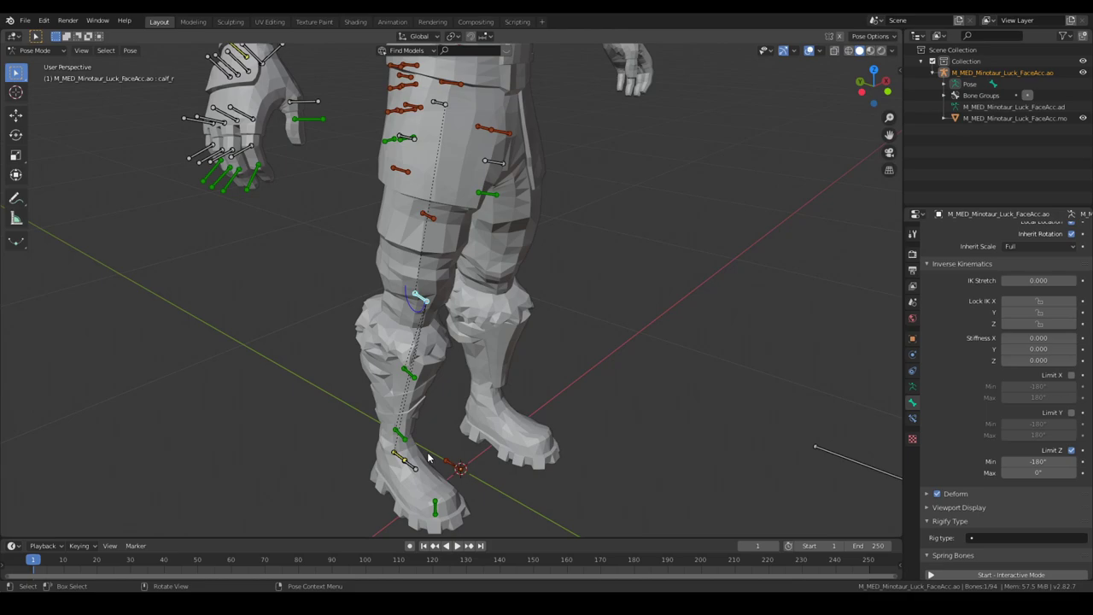
middle_drag(428, 459, 515, 391)
click(474, 400)
scroll(480, 404, down, 2)
click(15, 134)
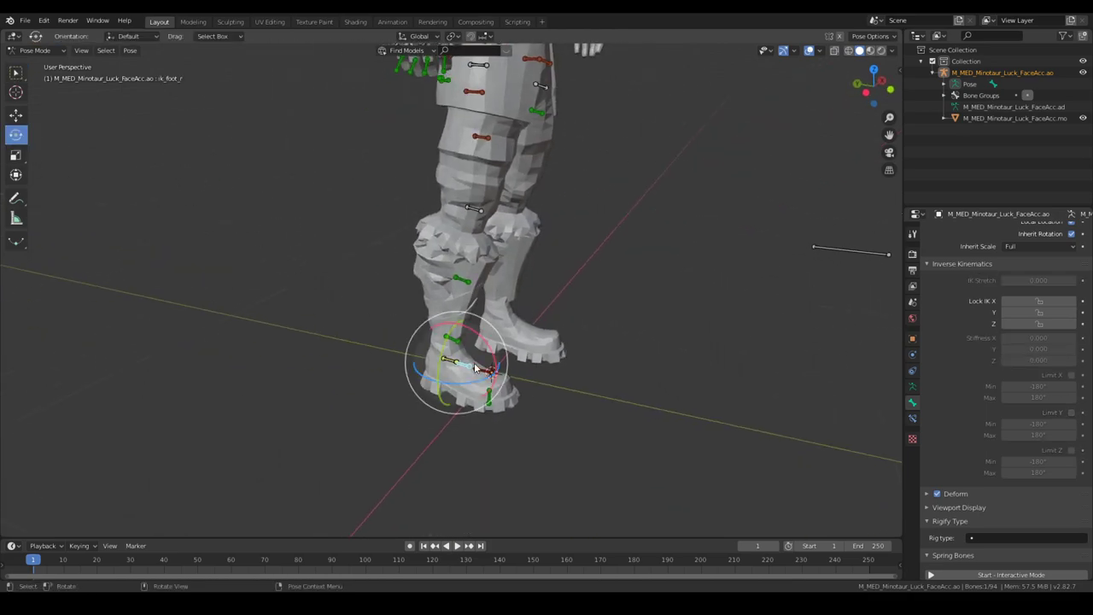
drag(483, 346, 452, 327)
middle_drag(457, 328, 413, 330)
key(g)
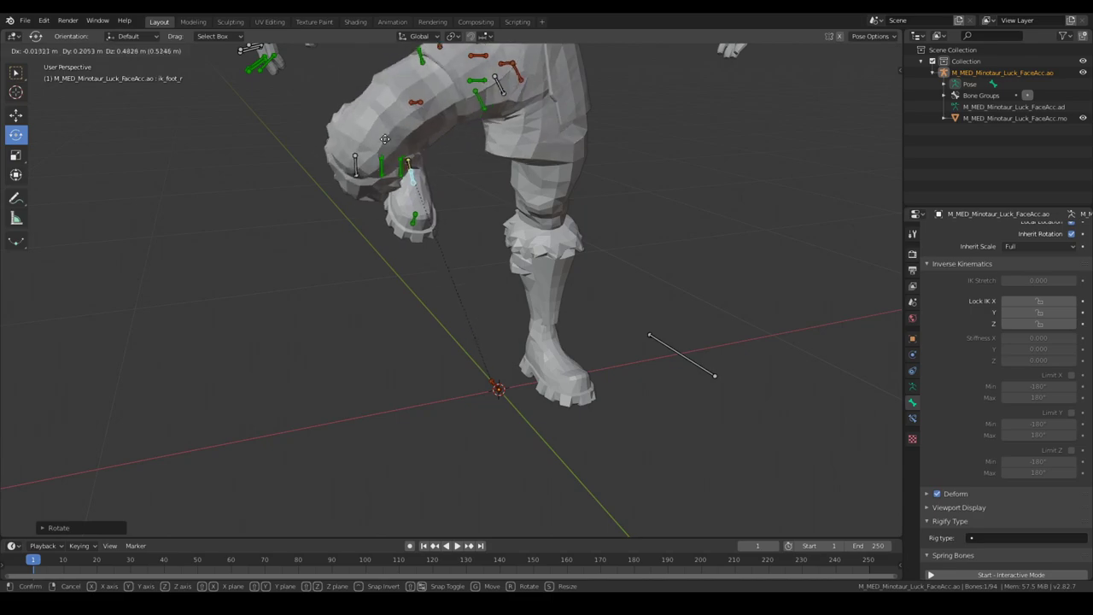
right_click(496, 316)
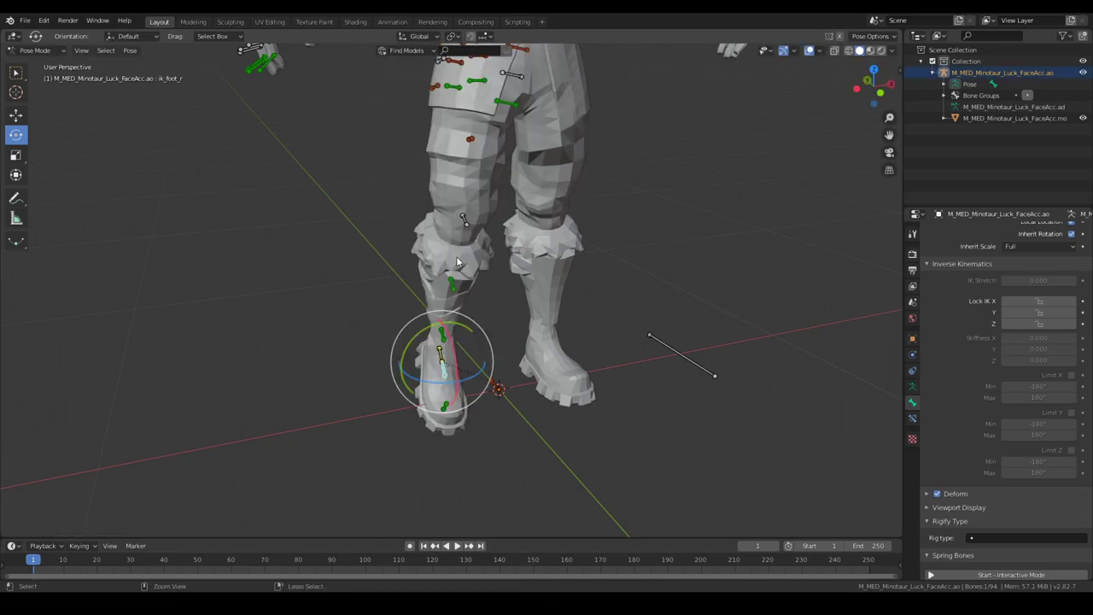
- Turn off calf_r's IK Z limit, test the right knee by moving ik_foot_r, and undo the moves
middle_drag(496, 316, 535, 239)
click(494, 198)
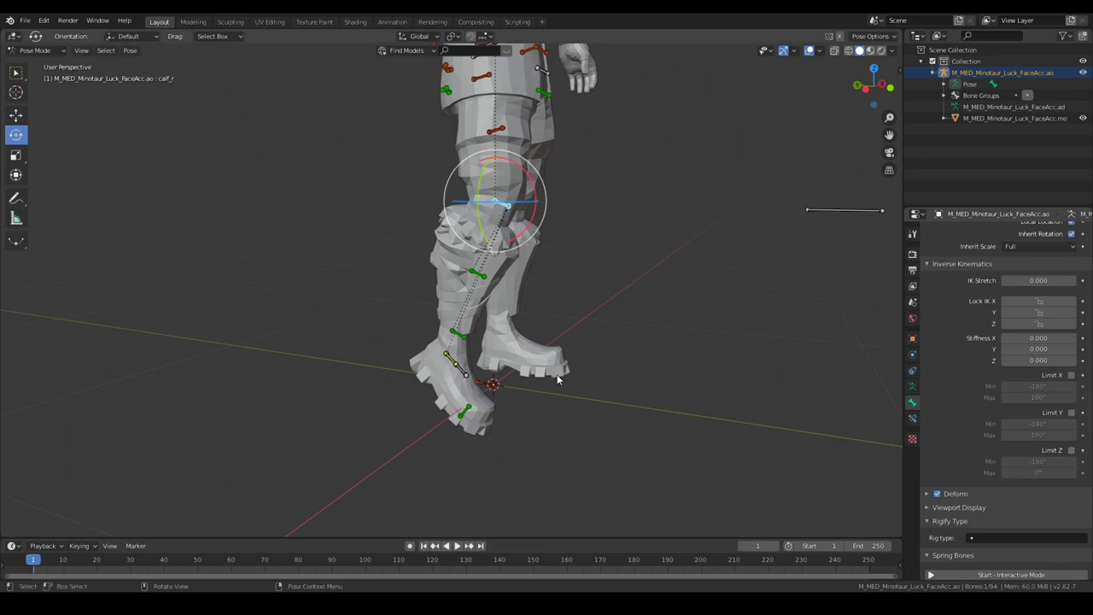
click(462, 371)
key(g)
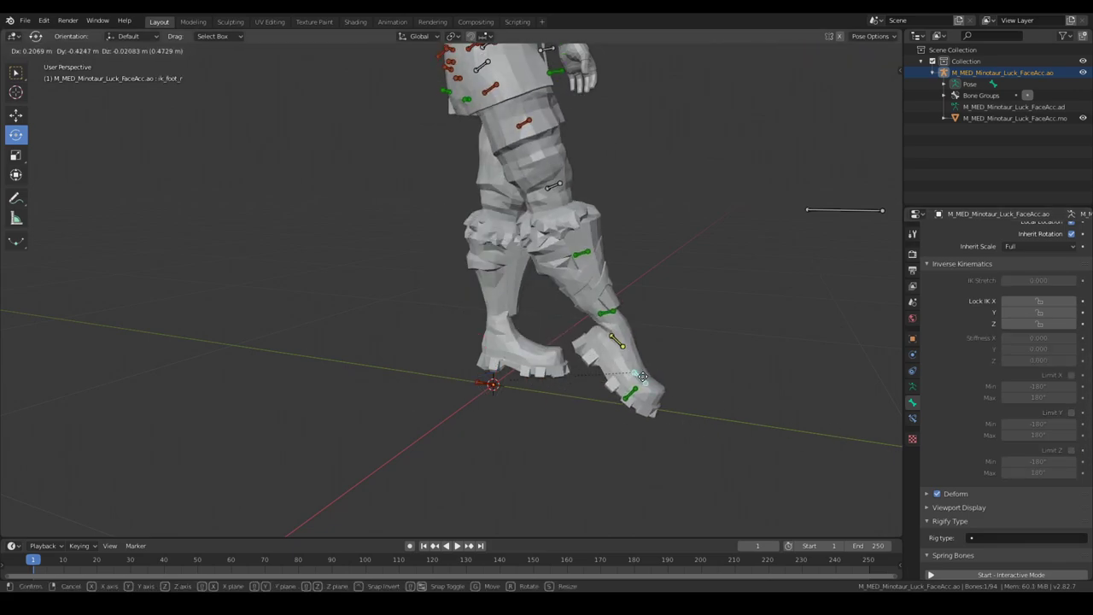
click(442, 229)
middle_drag(457, 230, 375, 261)
key(g)
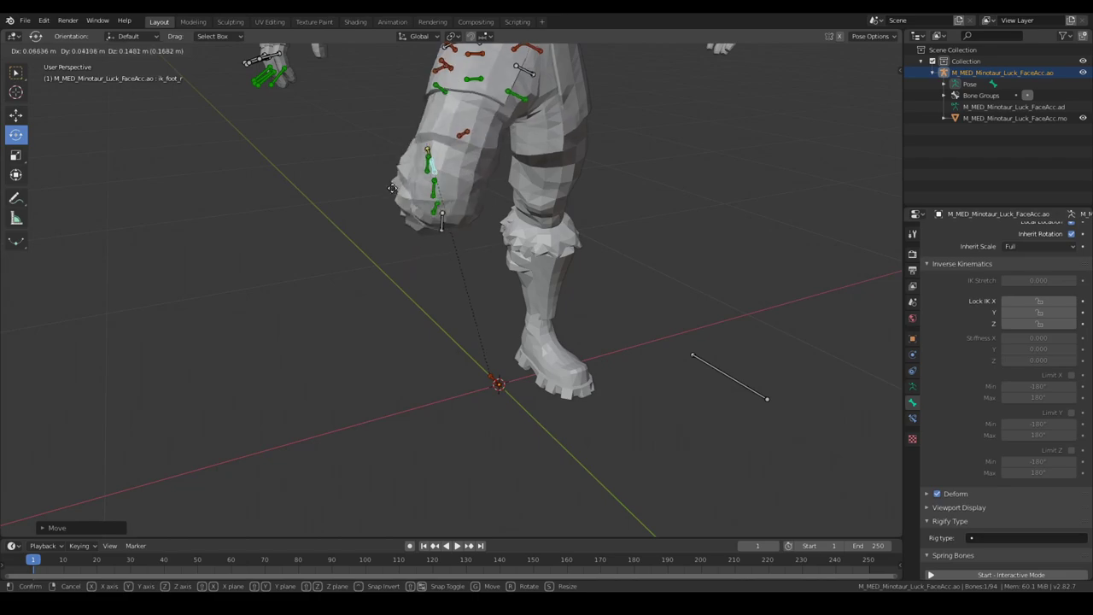
click(413, 230)
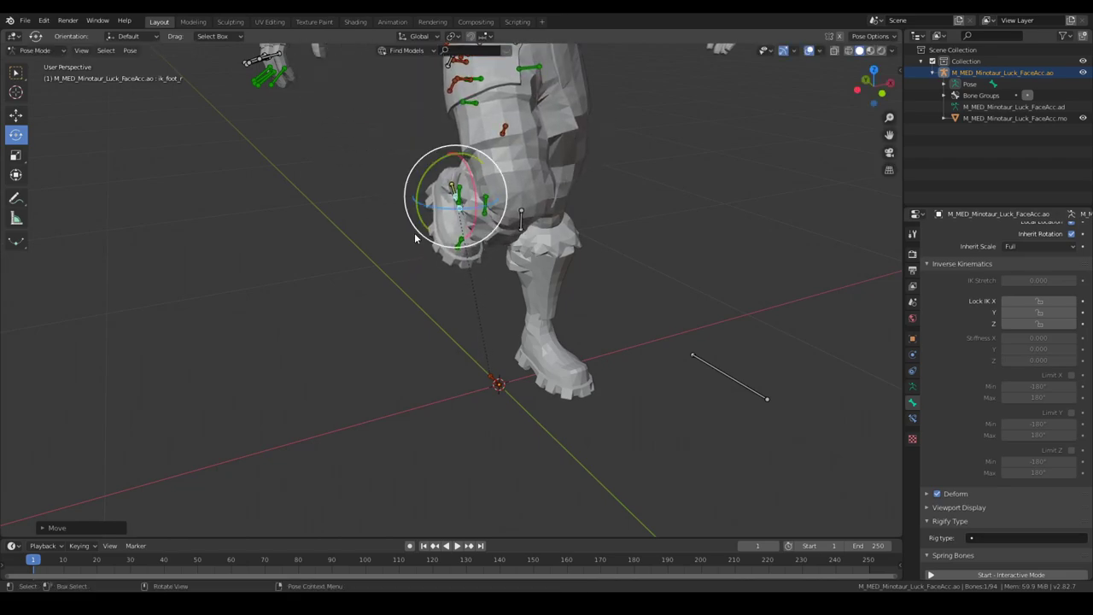
key(ctrl+z)
key(ctrl+z)
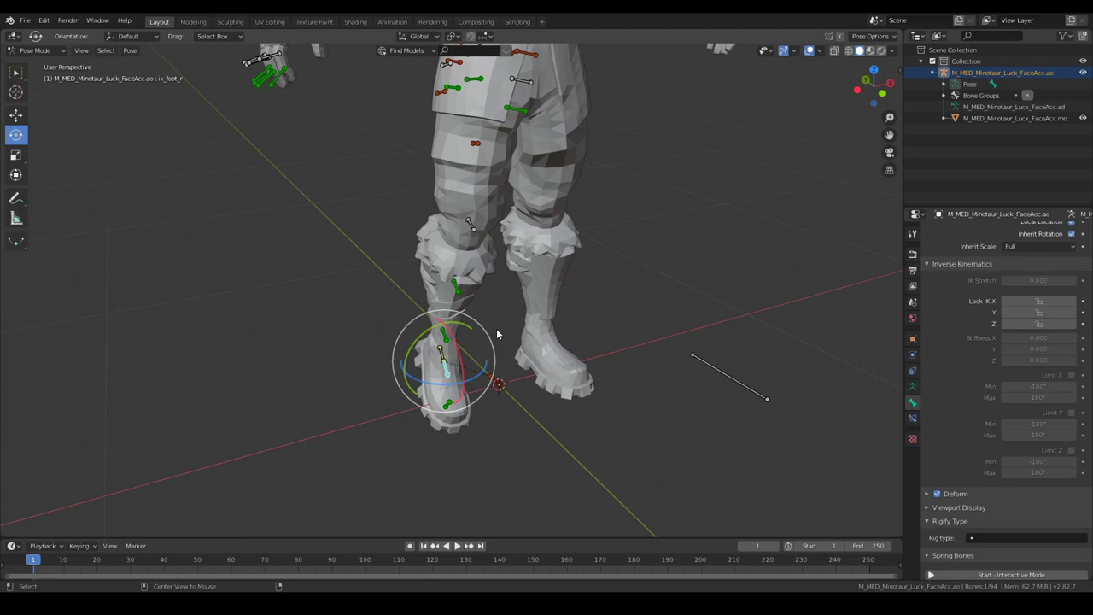
middle_drag(497, 331, 751, 456)
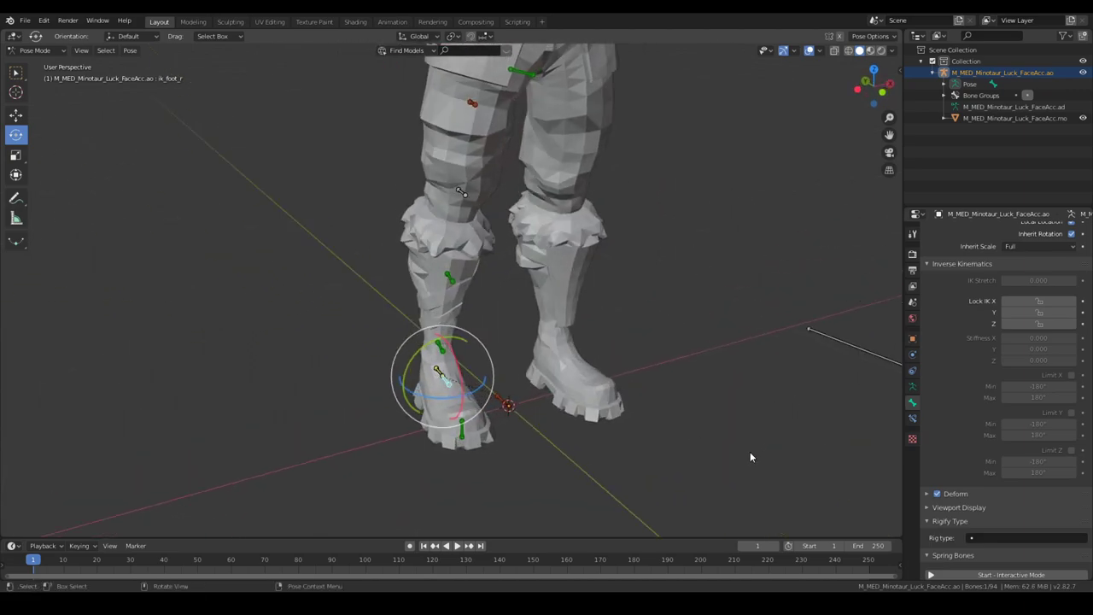
- Re-enable the Z rotation limit in calf_r's inverse kinematics settings
click(1071, 449)
key(ctrl+z)
click(1071, 451)
scroll(671, 405, down, 4)
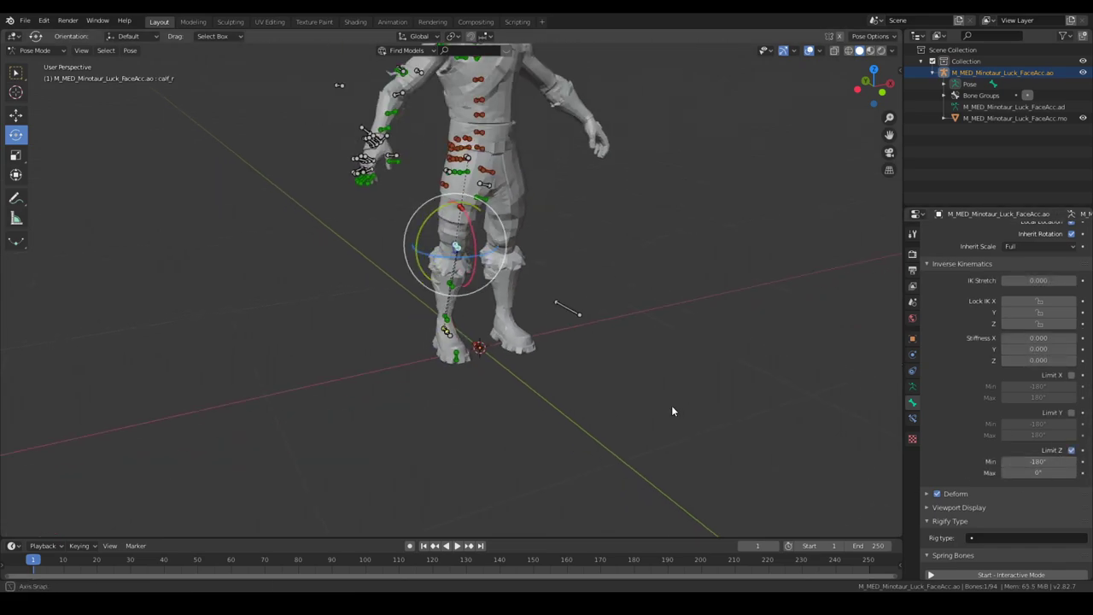
- Switch the armature from Pose Mode to Edit Mode
middle_drag(671, 404, 534, 350)
scroll(641, 435, up, 2)
scroll(661, 438, up, 2)
scroll(568, 390, down, 4)
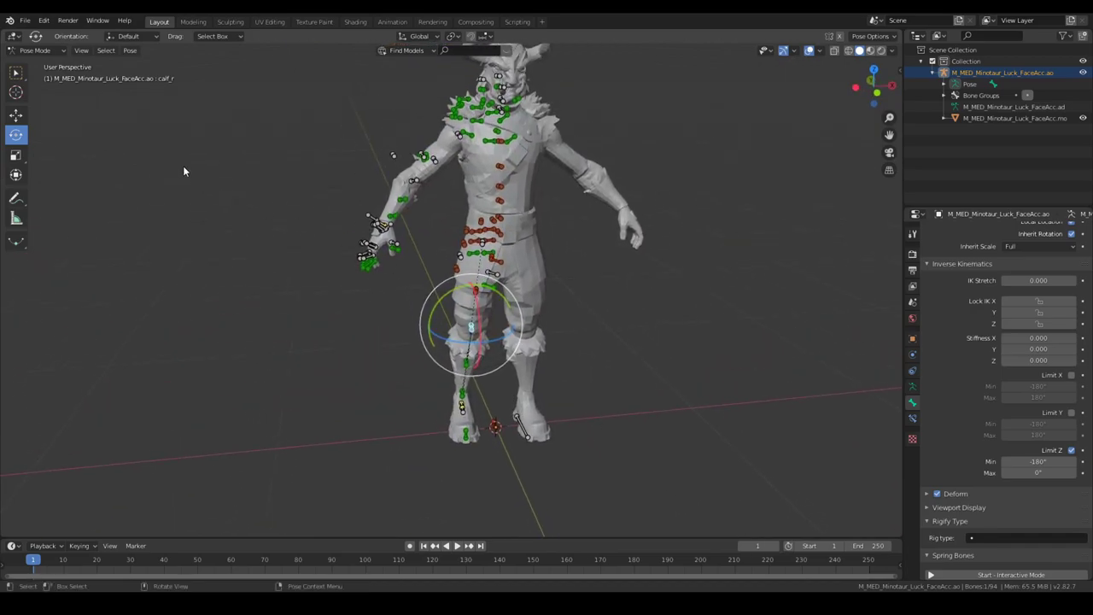
click(34, 50)
click(34, 77)
scroll(581, 279, up, 5)
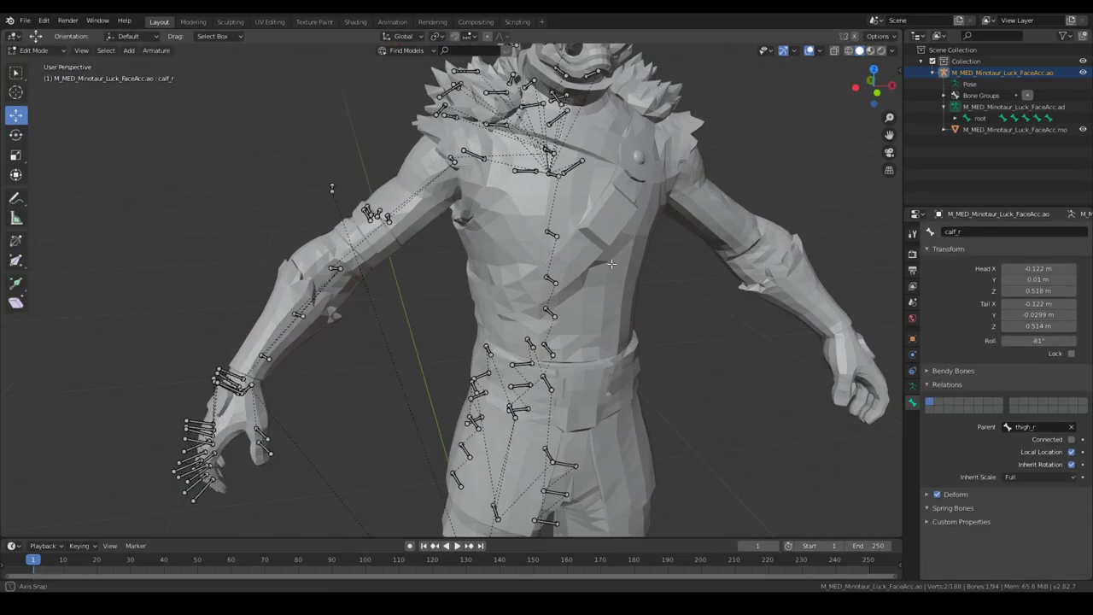
middle_drag(582, 279, 613, 308)
scroll(592, 248, down, 6)
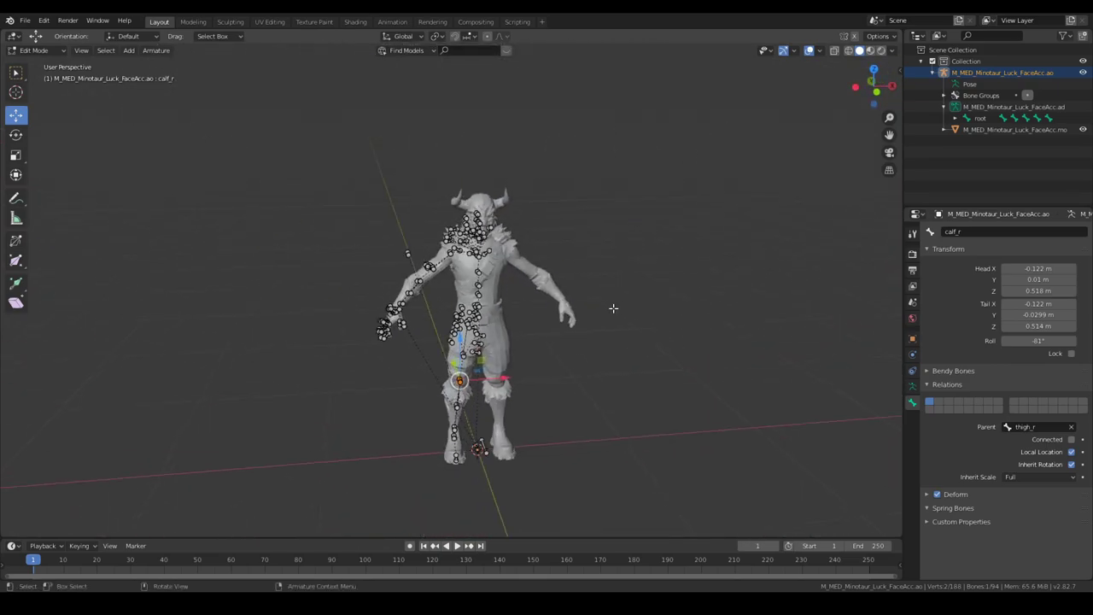
- Select the armature's bones, including lowerarm_r at the right elbow, and symmetrize the right side onto the left
scroll(478, 324, up, 2)
middle_drag(386, 324, 407, 348)
scroll(408, 348, up, 3)
click(424, 324)
scroll(504, 278, down, 3)
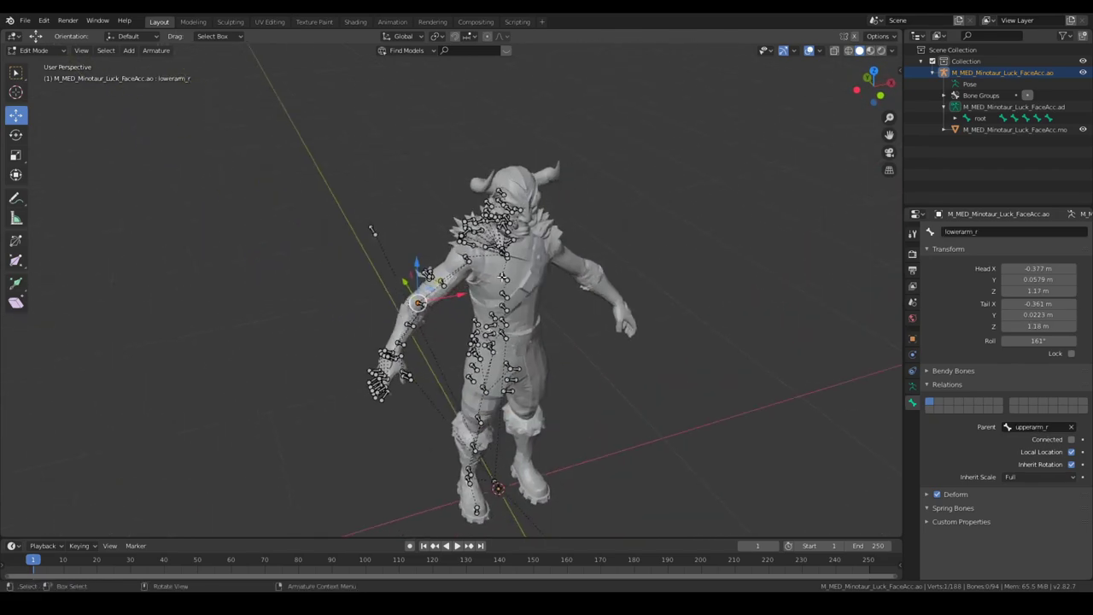
key(shift+g)
click(502, 282)
scroll(563, 329, down, 3)
middle_drag(605, 359, 584, 299)
right_click(585, 292)
click(540, 367)
scroll(571, 356, up, 4)
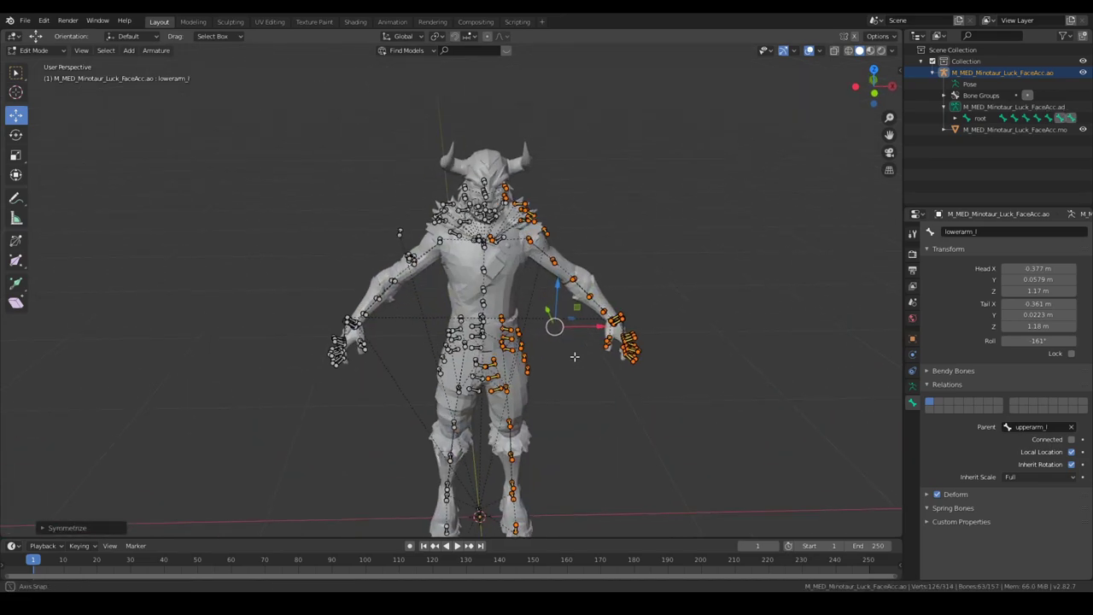
right_click(612, 307)
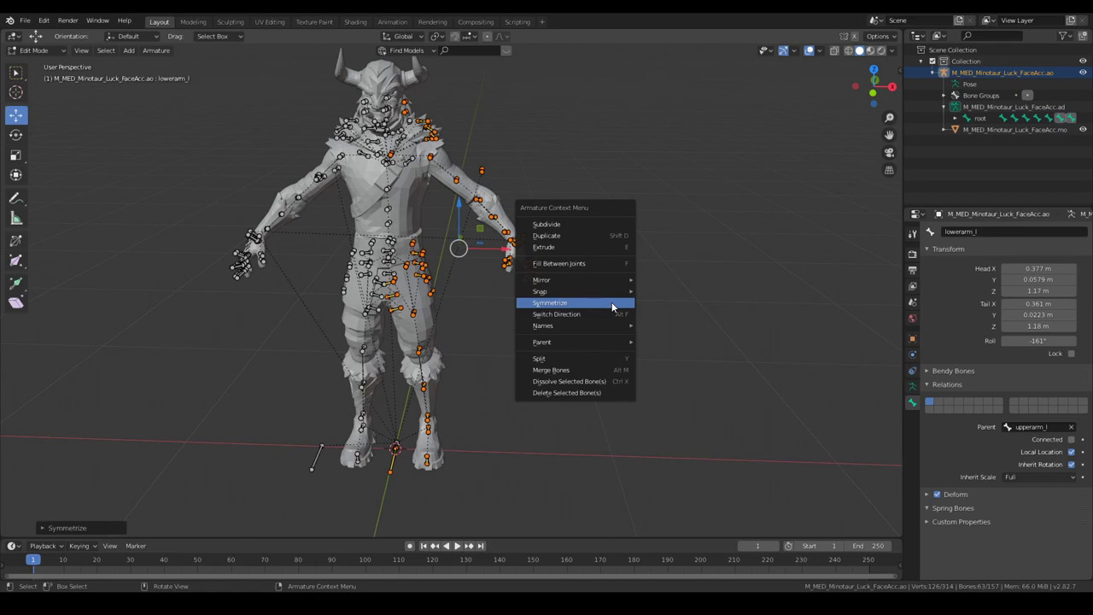
click(611, 303)
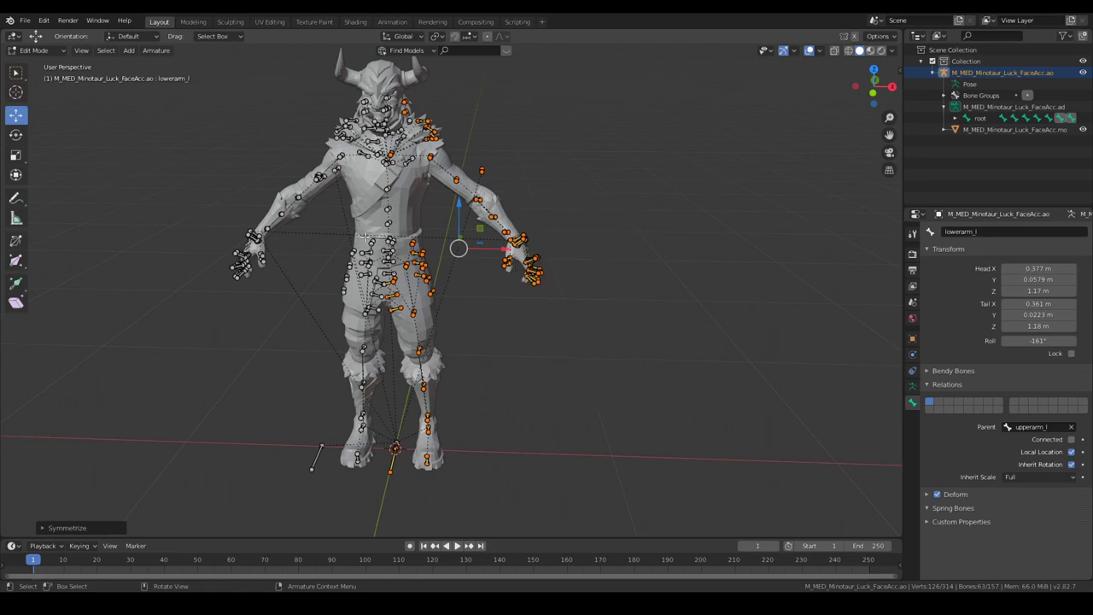
- Return to Pose Mode and change the pole angle of hand_l's IK constraint on the left arm
click(32, 52)
click(36, 65)
click(33, 51)
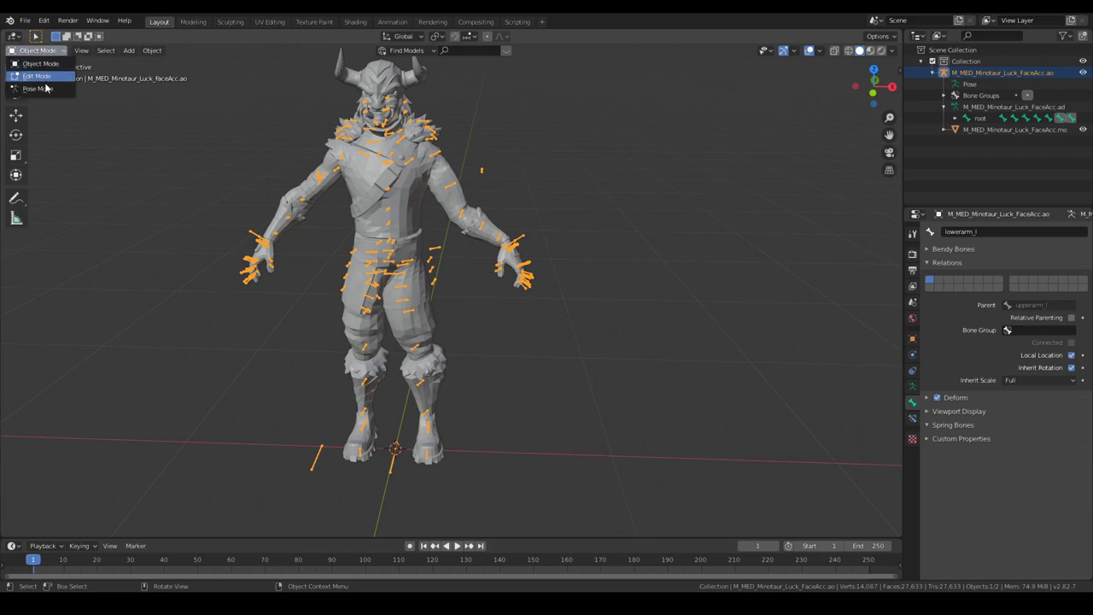
click(35, 90)
click(586, 276)
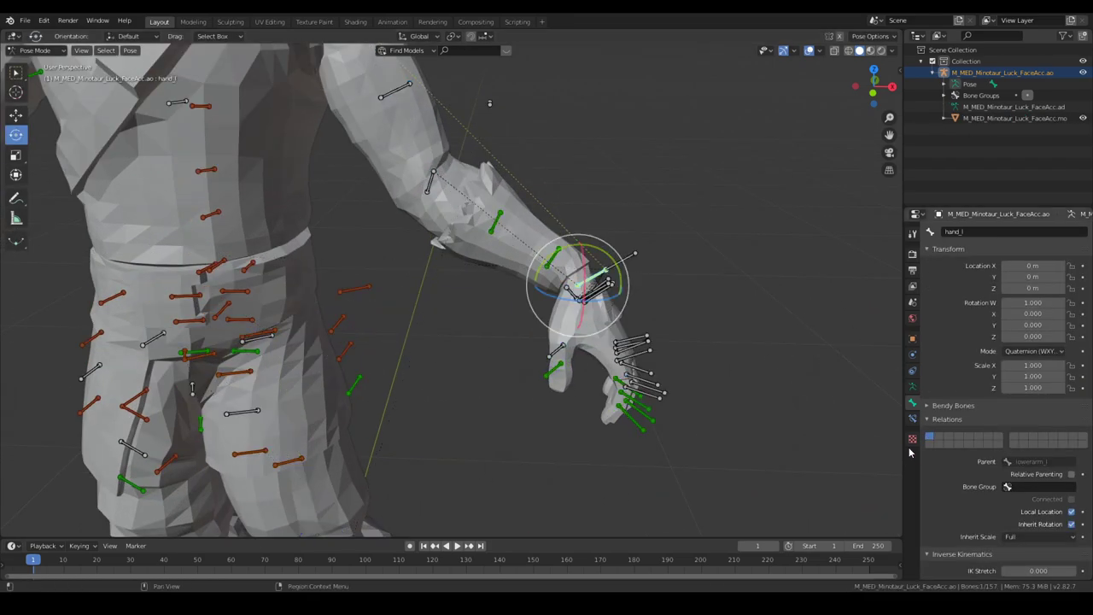
click(913, 416)
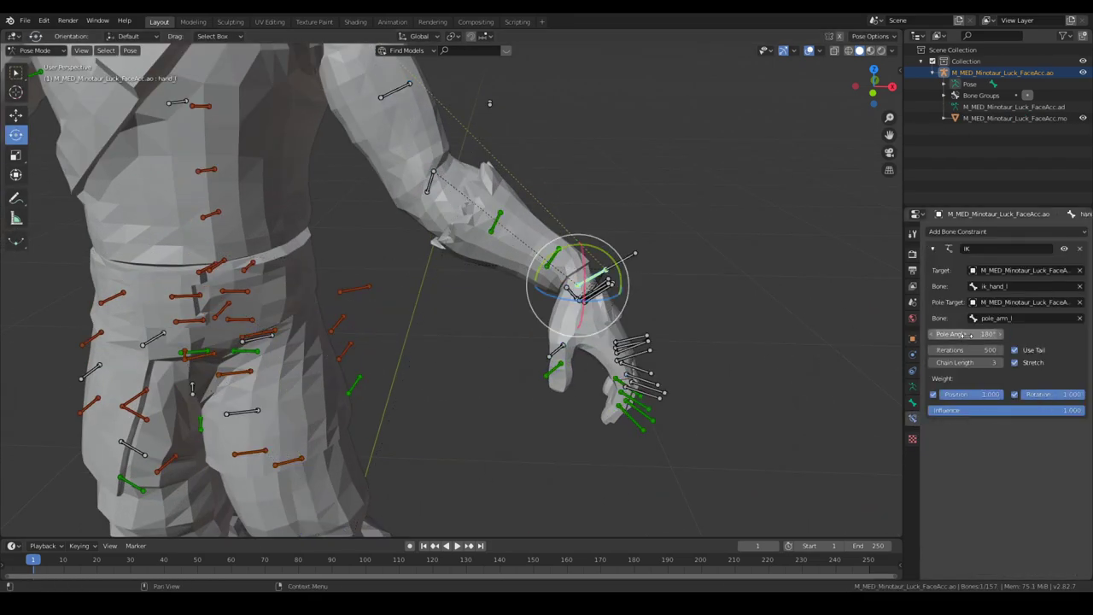
key(Return)
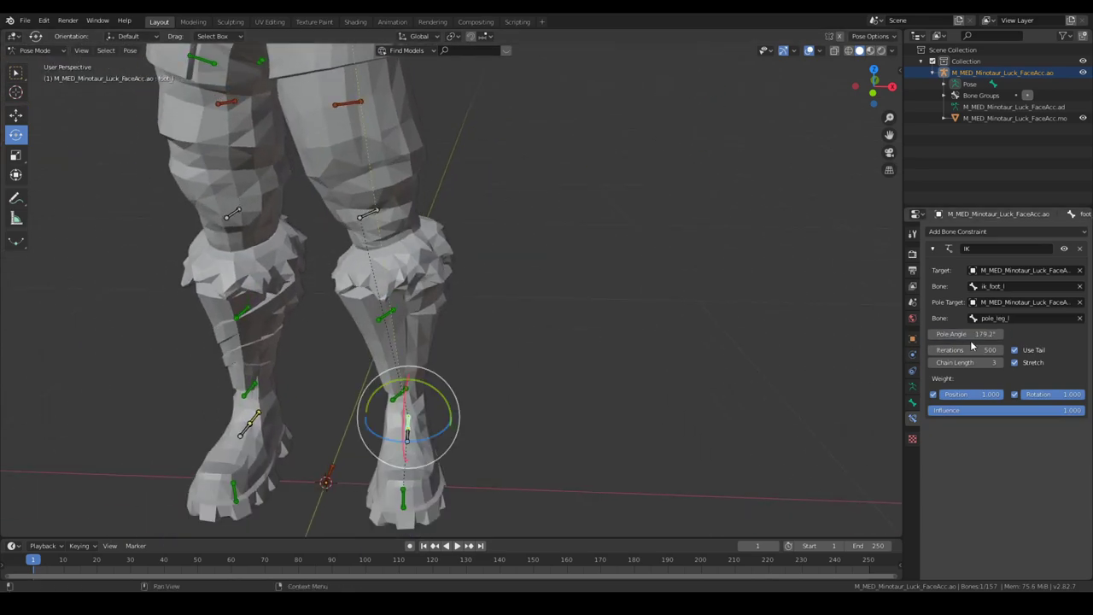
- Set the pole angle of foot_l's IK constraint to 0° and fine-tune it to about 0.9°
text(0)
key(Return)
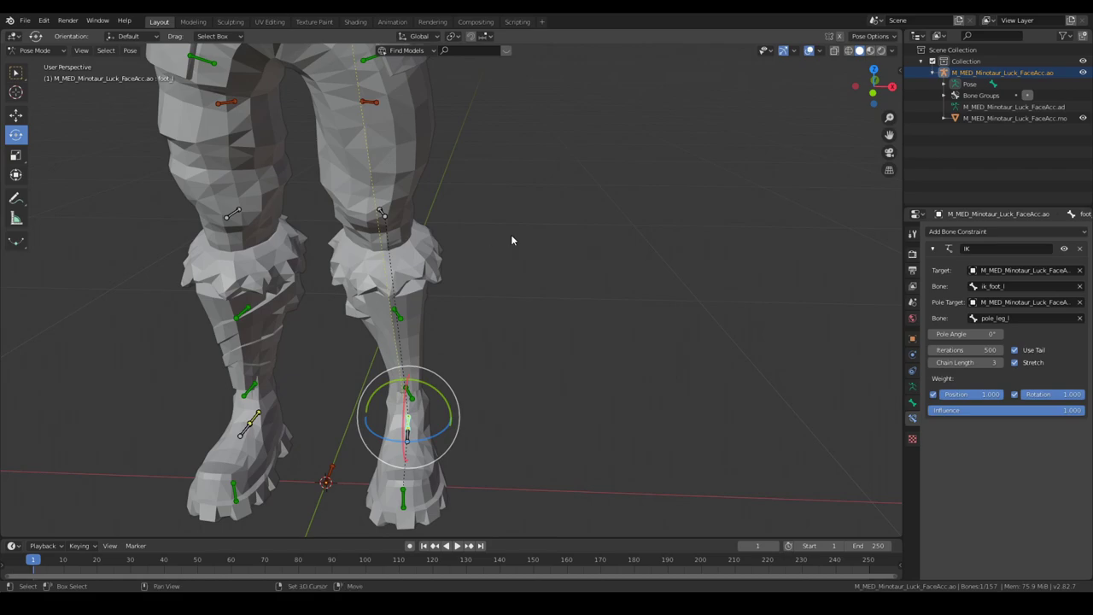
shift+middle_drag(511, 236, 548, 321)
drag(966, 333, 980, 334)
scroll(434, 304, down, 1)
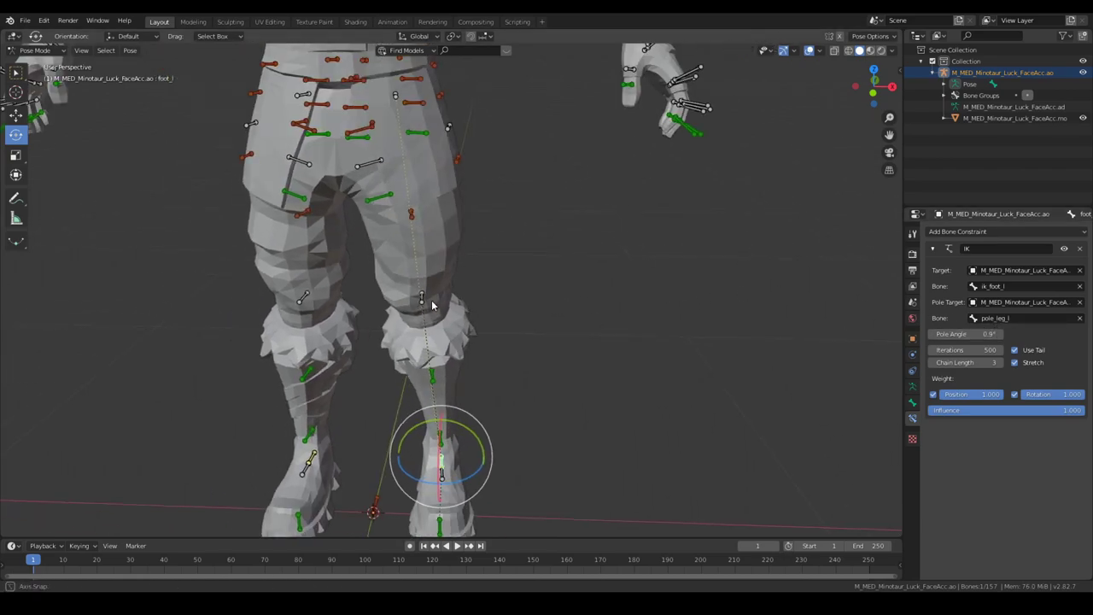
- Set calf_l's IK Z limits at the left knee to a minimum of 0° and a maximum of 180°
middle_drag(433, 305, 460, 307)
click(456, 300)
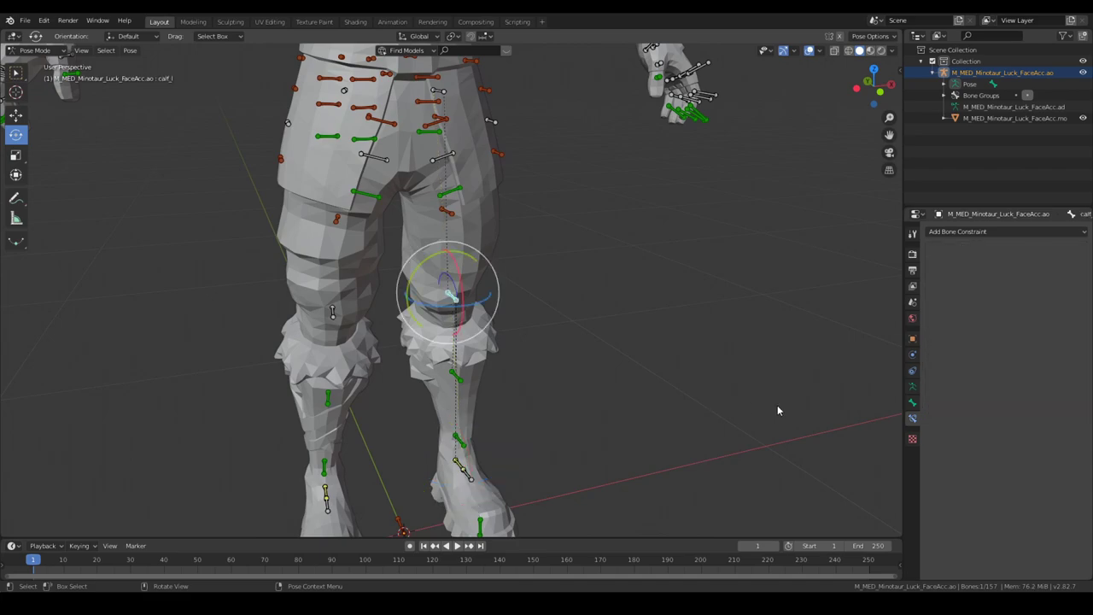
click(911, 403)
scroll(1016, 427, down, 8)
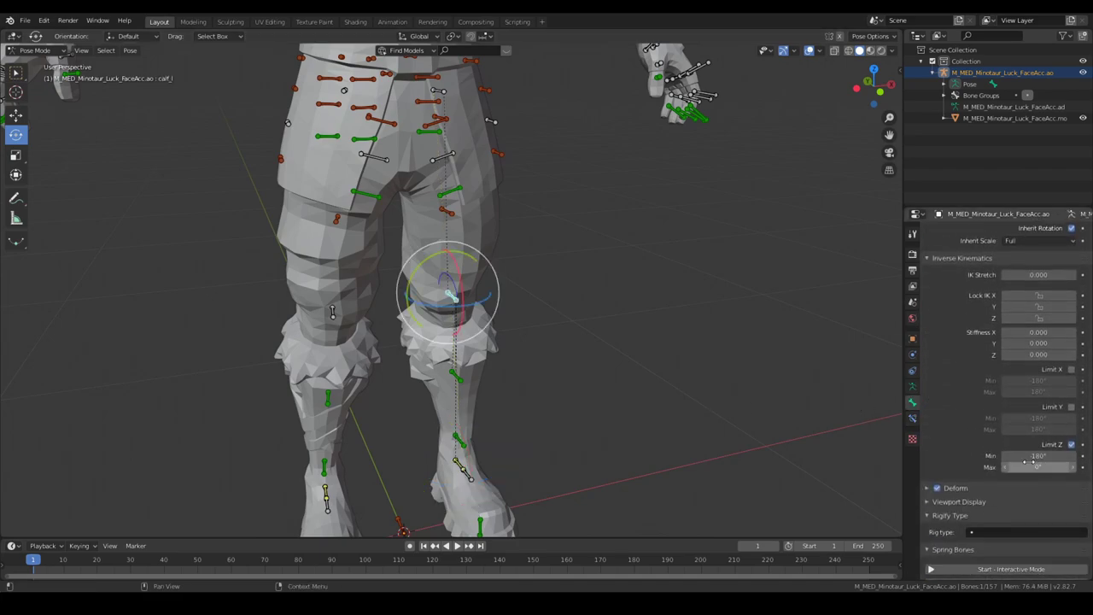
click(1037, 456)
text(0)
key(Return)
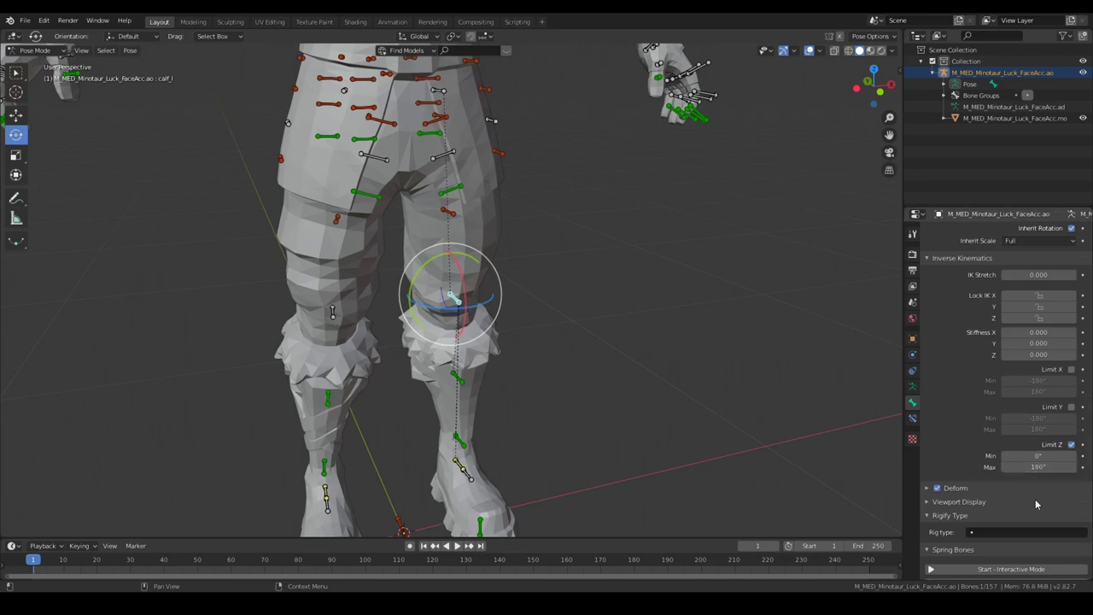
- Test the left knee bend by moving ik_foot_l and undo the move
click(462, 480)
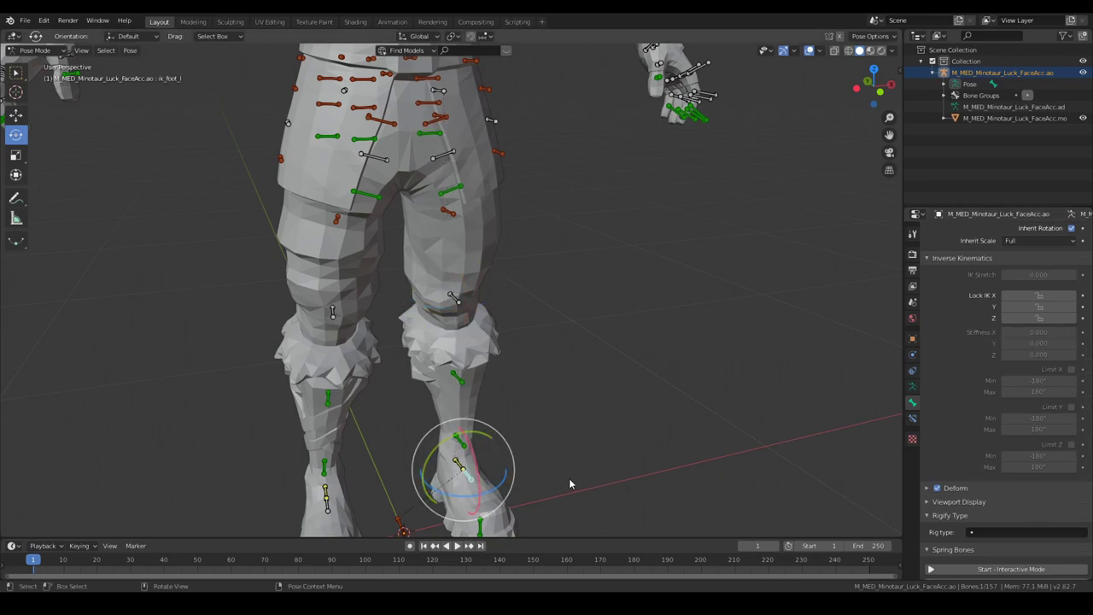
key(g)
click(490, 181)
key(ctrl+z)
- Test the whole rig by moving the pelvis bone against the IK hands and feet, and cancel the move
scroll(587, 360, down, 3)
middle_drag(588, 362, 539, 442)
scroll(587, 427, up, 2)
scroll(546, 435, up, 5)
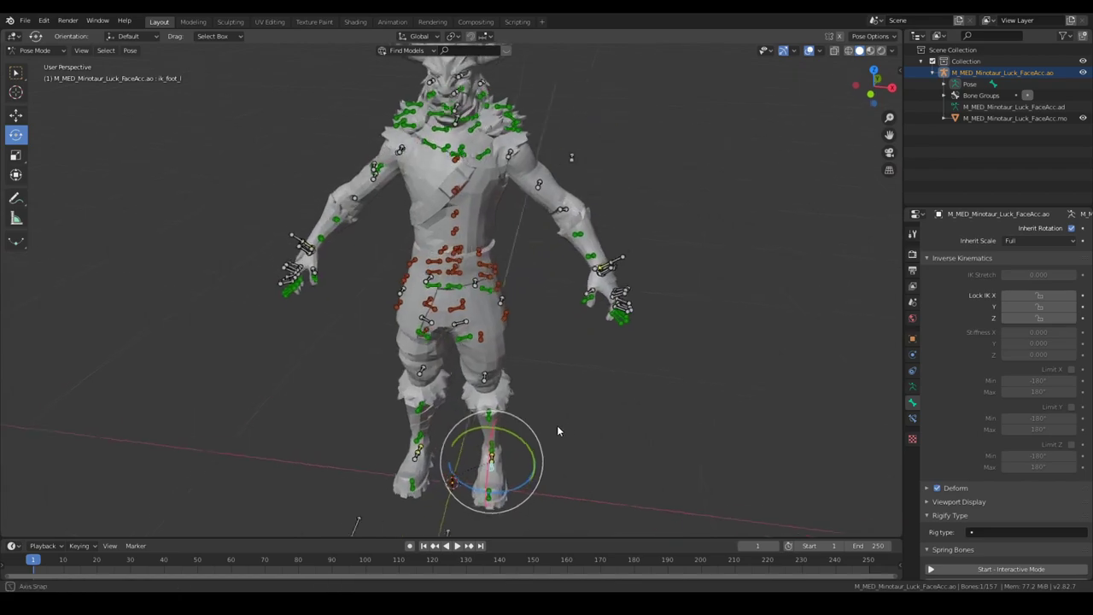
middle_drag(450, 325, 470, 349)
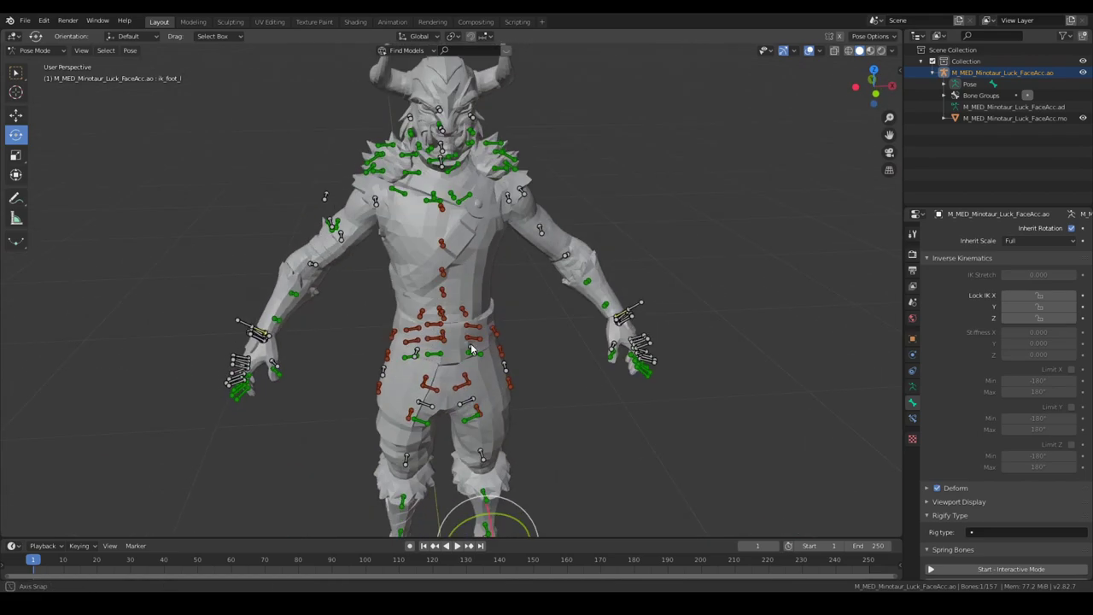
scroll(497, 387, down, 4)
middle_drag(497, 387, 508, 349)
key(ctrl+z)
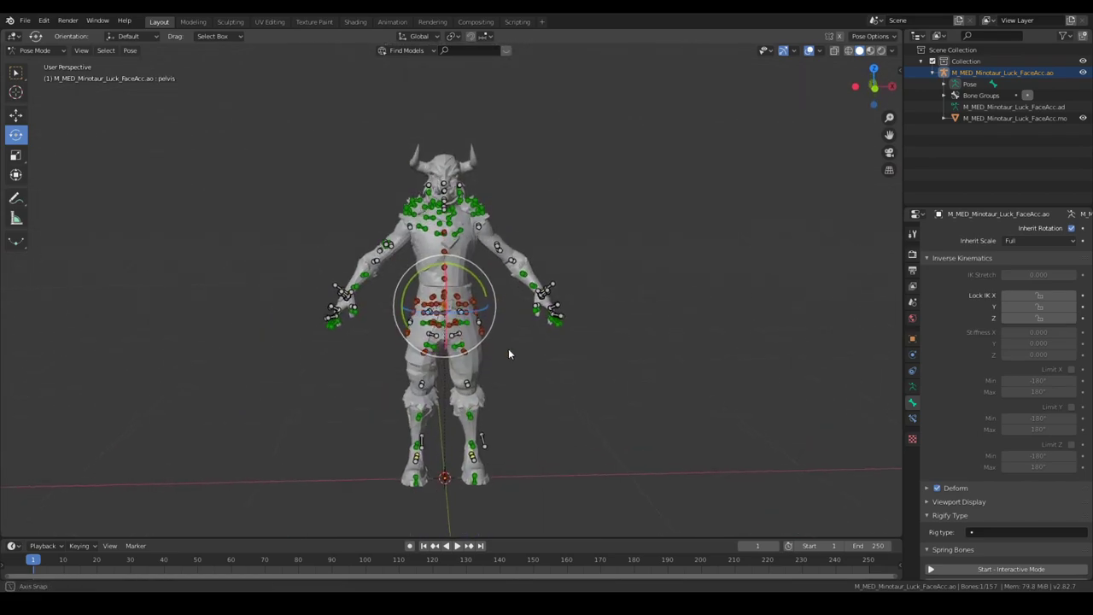
key(g)
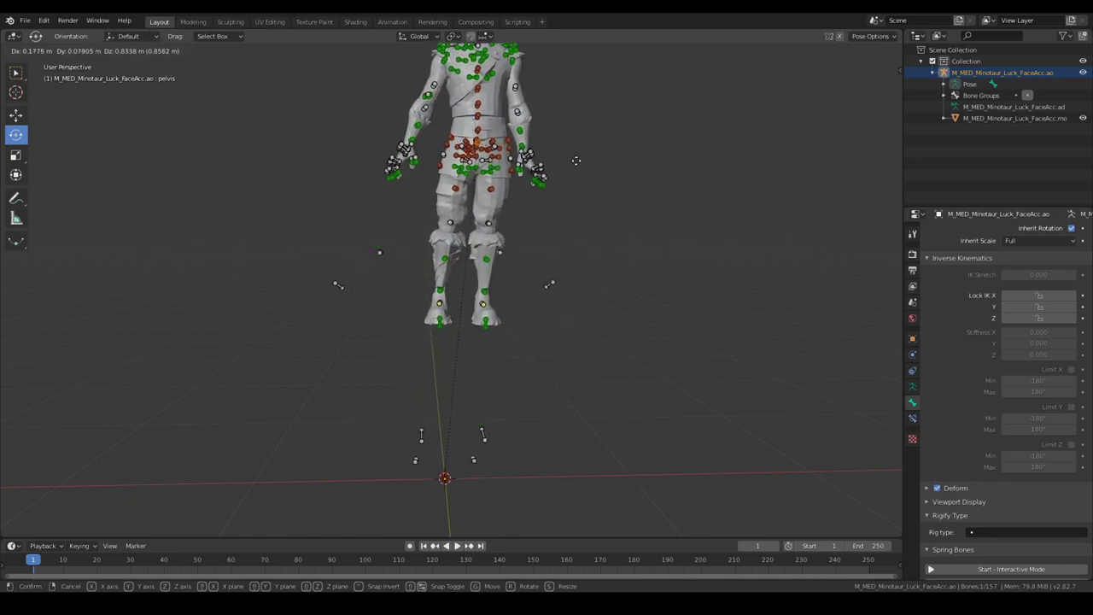
right_click(525, 387)
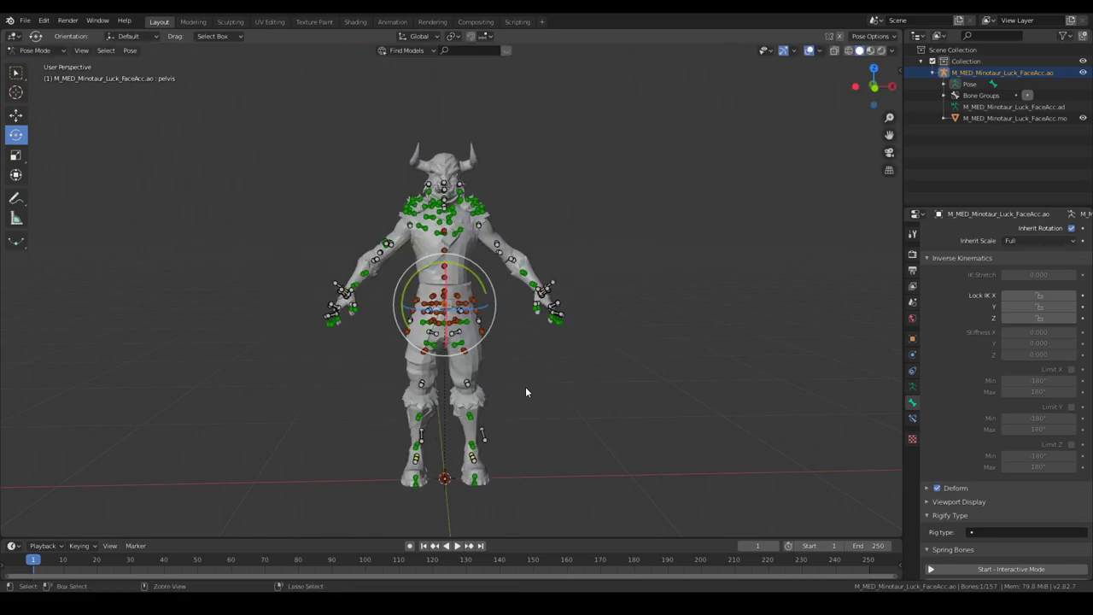
- Examine the symmetrized rig's head, torso and arm bones and the pelvis bone's inverse kinematics and spring bone settings
scroll(526, 387, up, 1)
mouse_move(524, 386)
middle_down()
mouse_move(590, 403)
mouse_move(598, 384)
mouse_move(579, 368)
mouse_move(401, 374)
mouse_move(571, 295)
mouse_move(542, 297)
mouse_move(483, 375)
mouse_move(509, 379)
middle_up()
scroll(546, 369, down, 3)
scroll(484, 375, up, 4)
scroll(1030, 492, down, 4)
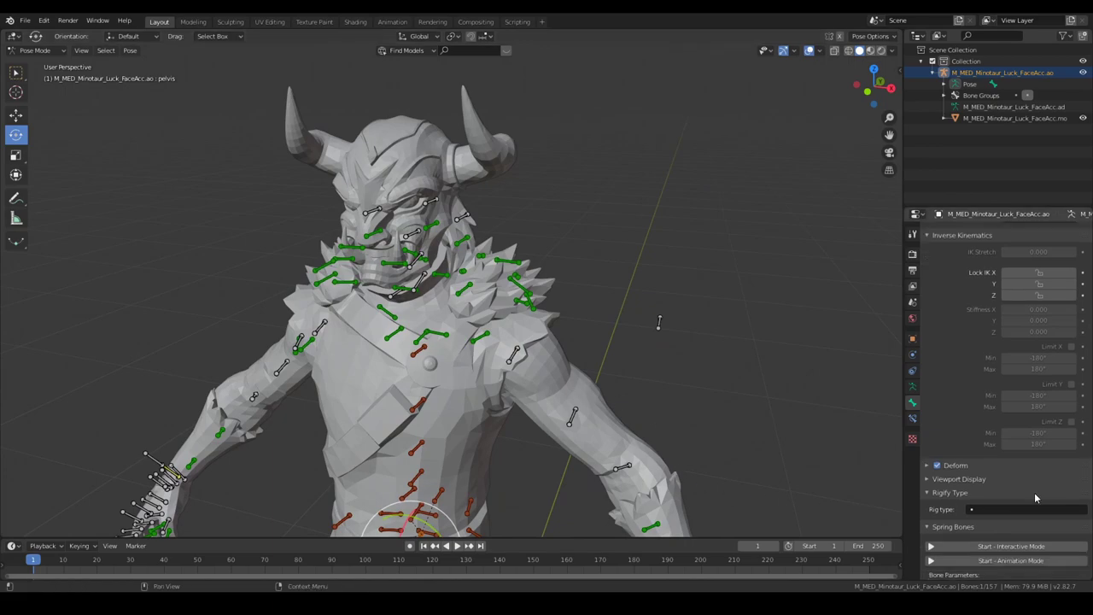
scroll(1030, 492, down, 3)
scroll(628, 458, down, 2)
middle_drag(628, 458, 579, 438)
scroll(584, 439, up, 2)
middle_drag(649, 355, 618, 308)
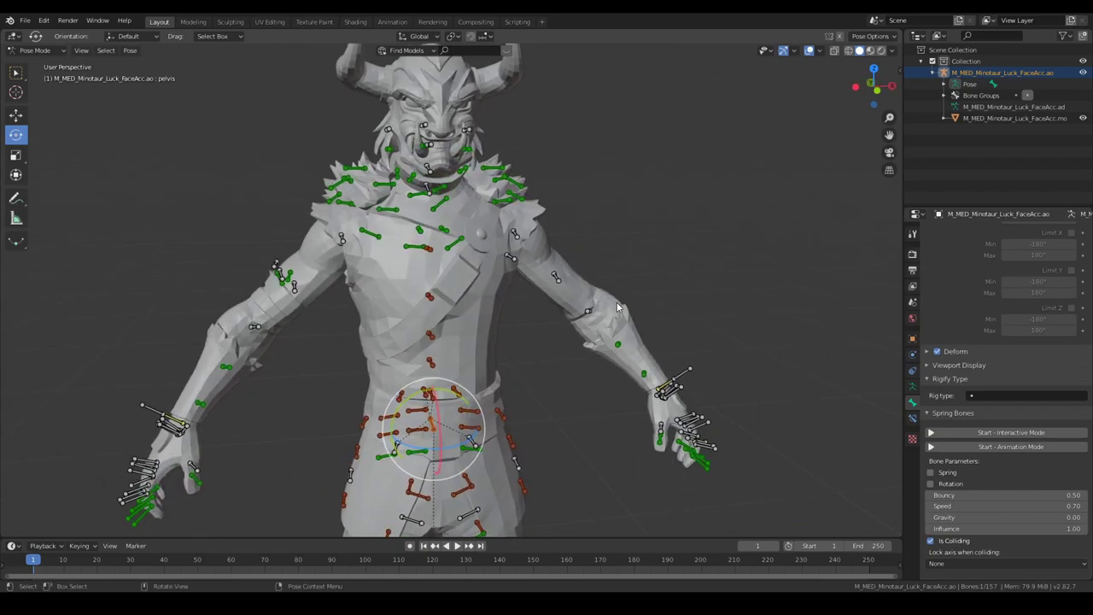
scroll(612, 306, down, 3)
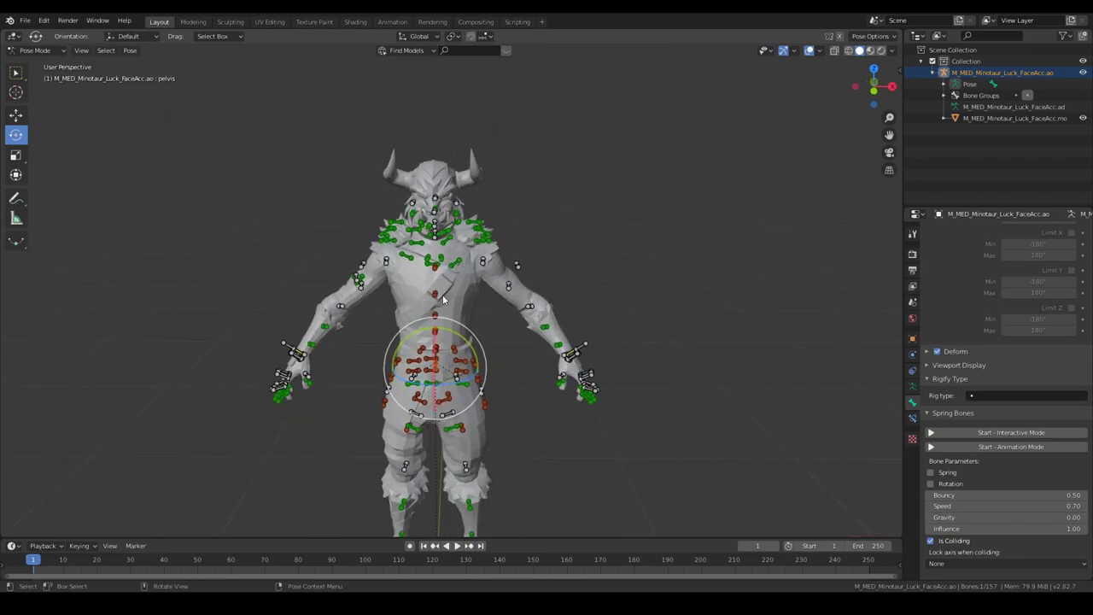
scroll(458, 299, up, 3)
middle_drag(456, 299, 512, 303)
scroll(512, 296, down, 3)
scroll(512, 303, up, 2)
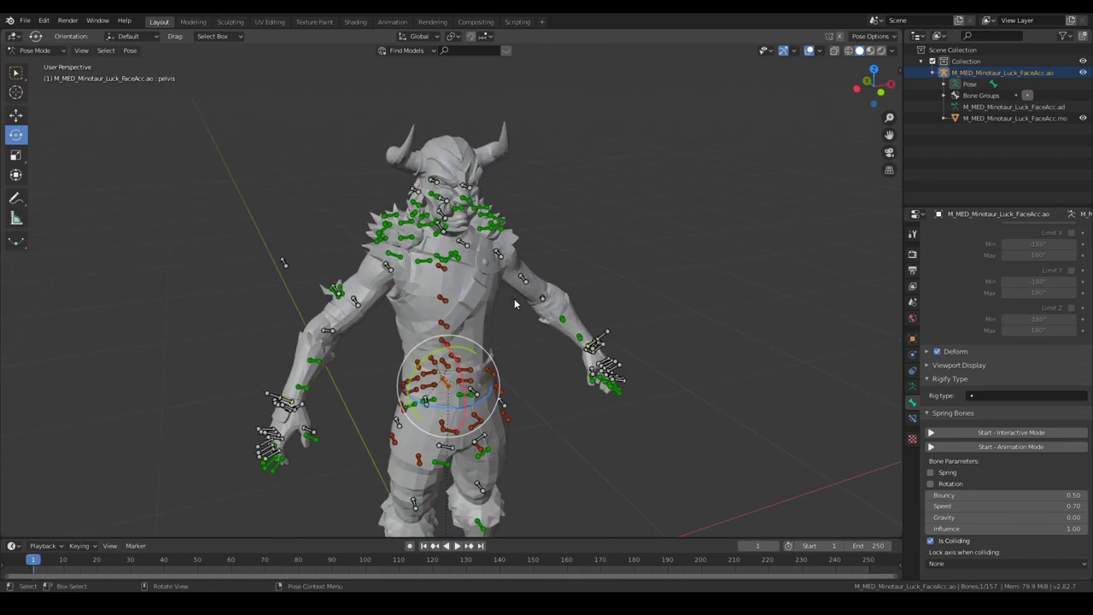
scroll(512, 288, up, 3)
middle_drag(513, 287, 468, 294)
scroll(479, 303, down, 3)
middle_drag(503, 312, 635, 336)
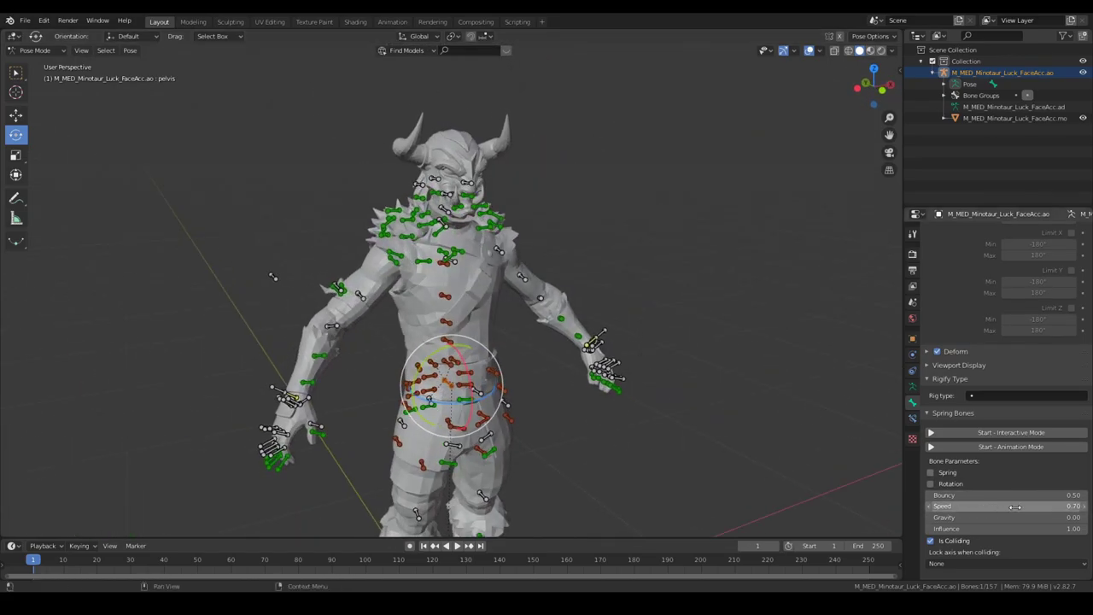
- Enable Spring and Rotation in the spring bone settings of upperarm_twist_02_r and start the spring bones' interactive mode
scroll(509, 358, up, 5)
middle_drag(509, 358, 452, 318)
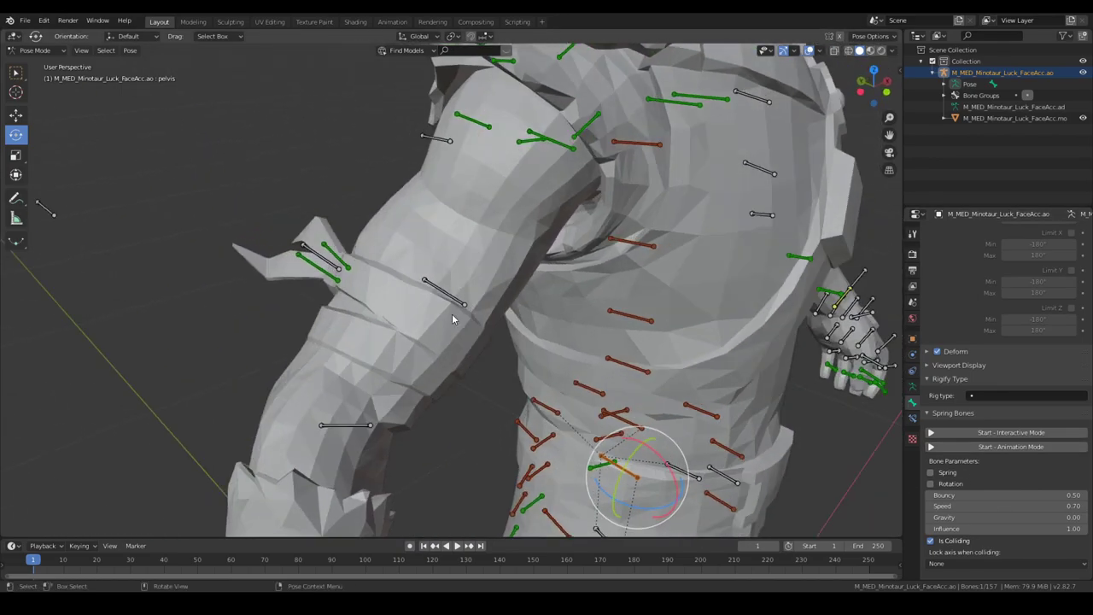
click(448, 294)
scroll(511, 364, down, 2)
mouse_move(511, 363)
middle_down()
mouse_move(473, 365)
mouse_move(520, 365)
middle_up()
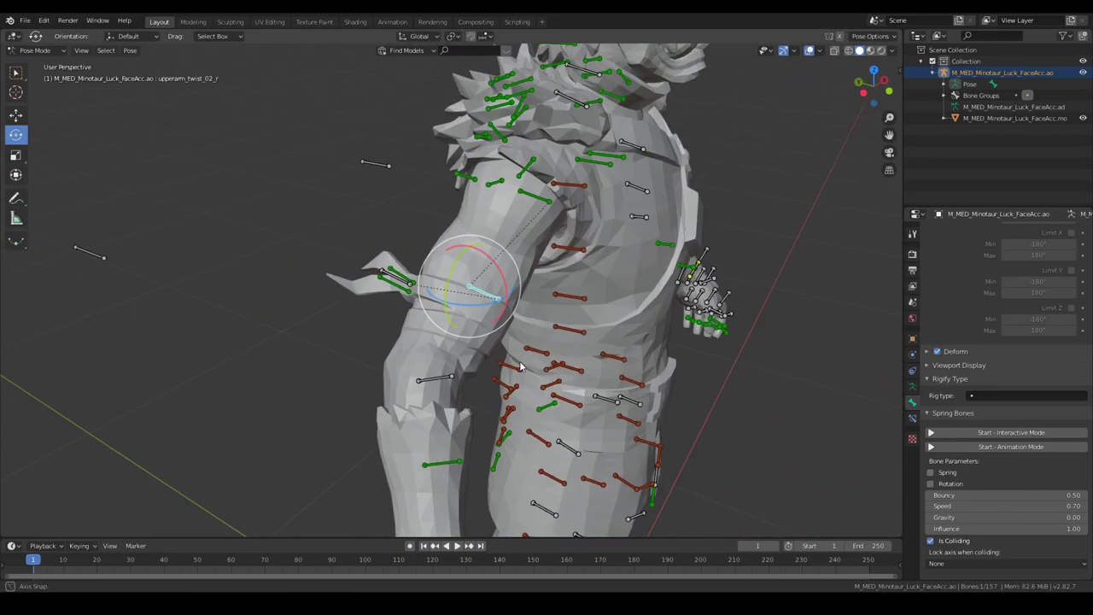
click(931, 483)
click(984, 433)
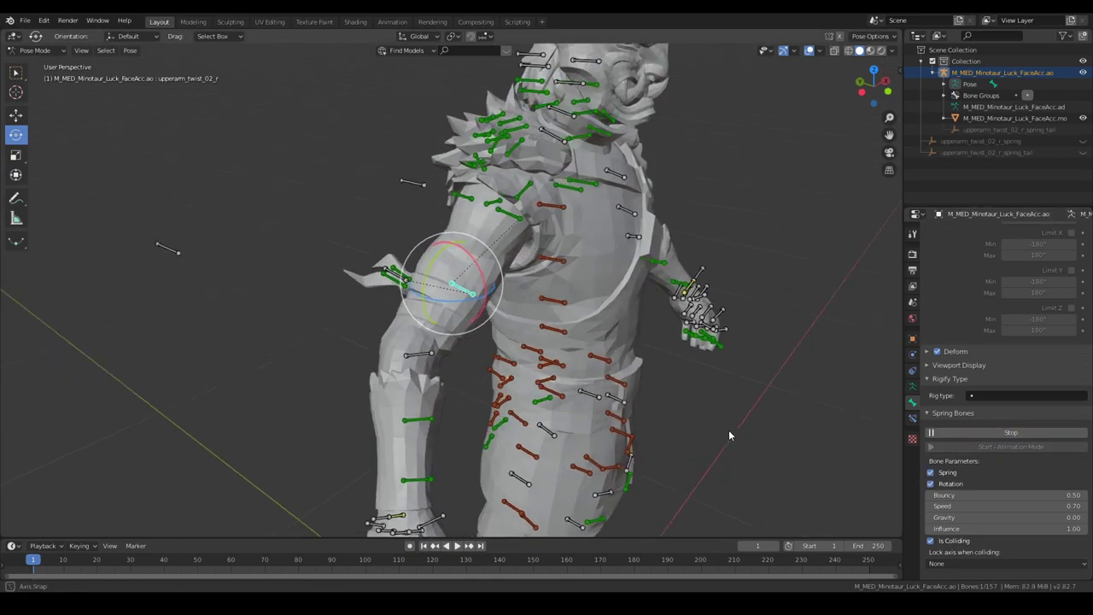
- Test the right upper arm's spring behaviour by moving the ik_hand_gun bone
middle_drag(728, 435, 504, 315)
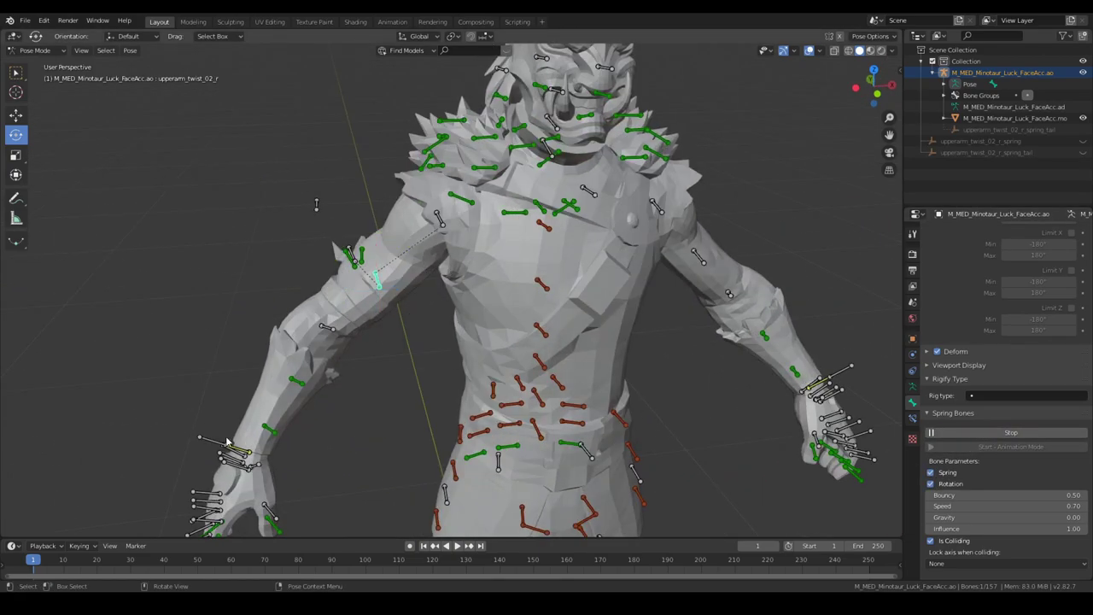
key(g)
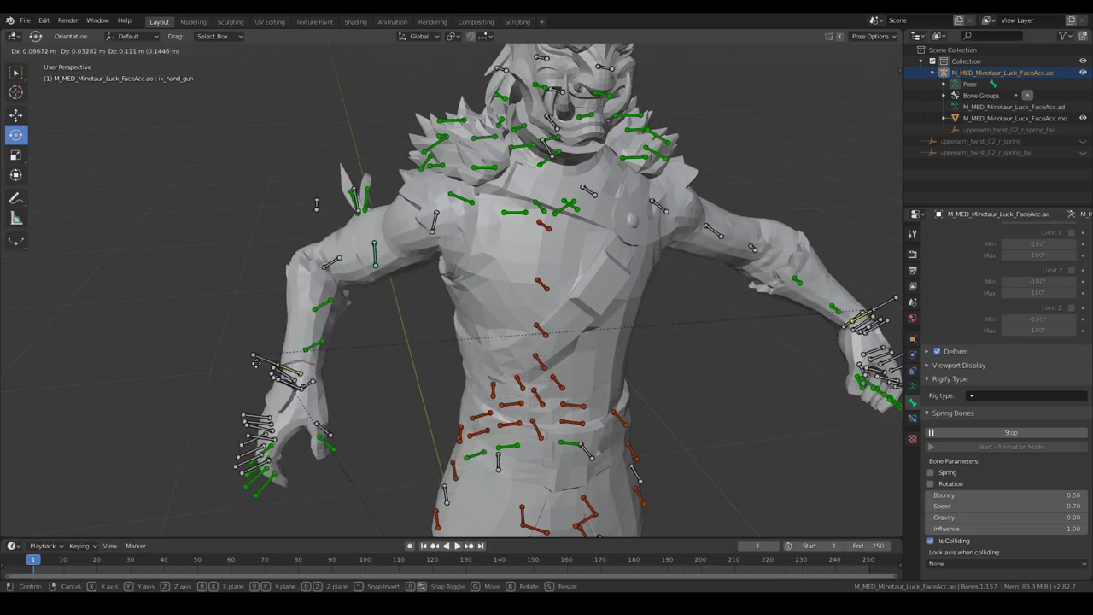
click(261, 451)
- Disable Spring and Rotation in the spring bone settings of upperarm_twist_02_r on the right upper arm
scroll(258, 446, down, 2)
middle_drag(257, 446, 430, 352)
scroll(360, 417, up, 2)
scroll(386, 354, up, 3)
click(427, 312)
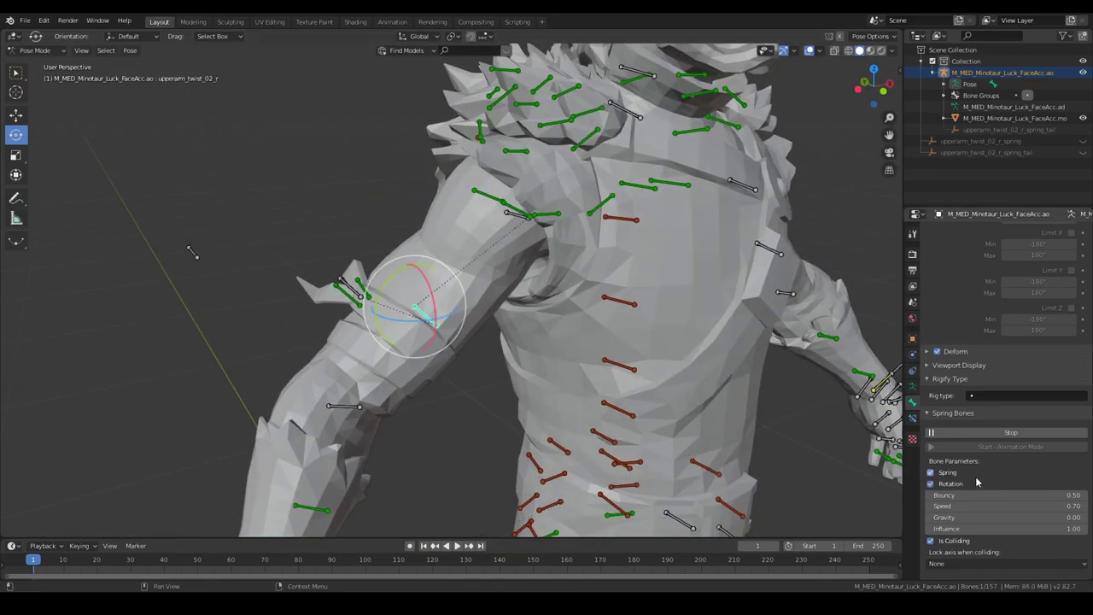
click(932, 487)
- Switch the minotaur armature from Pose Mode to Object Mode
scroll(521, 414, down, 2)
middle_drag(521, 414, 285, 162)
scroll(578, 415, up, 1)
scroll(443, 395, down, 2)
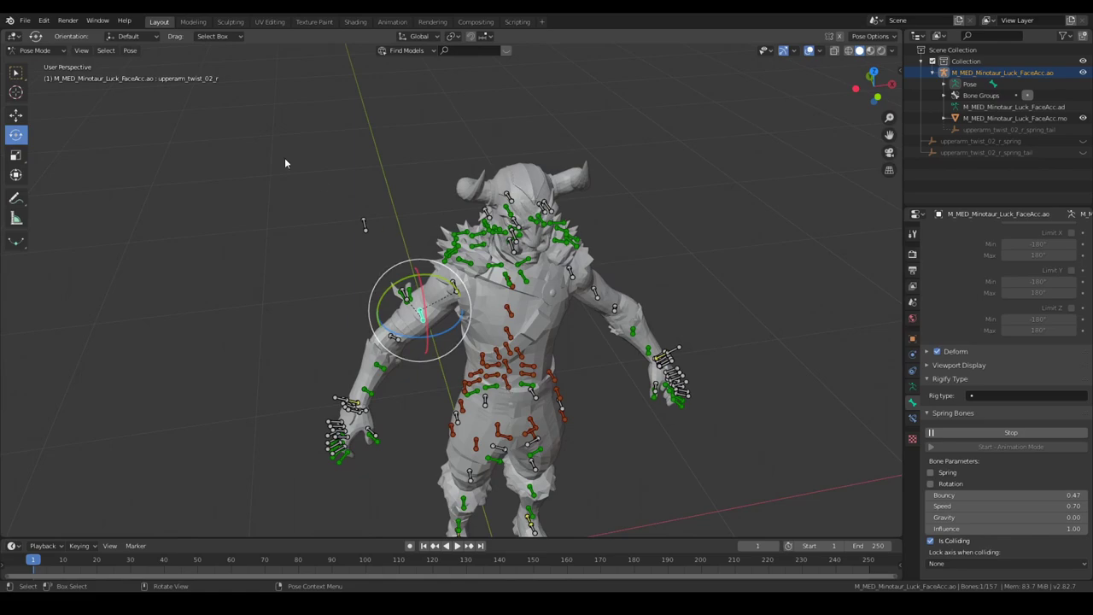
click(45, 64)
middle_drag(666, 375, 559, 342)
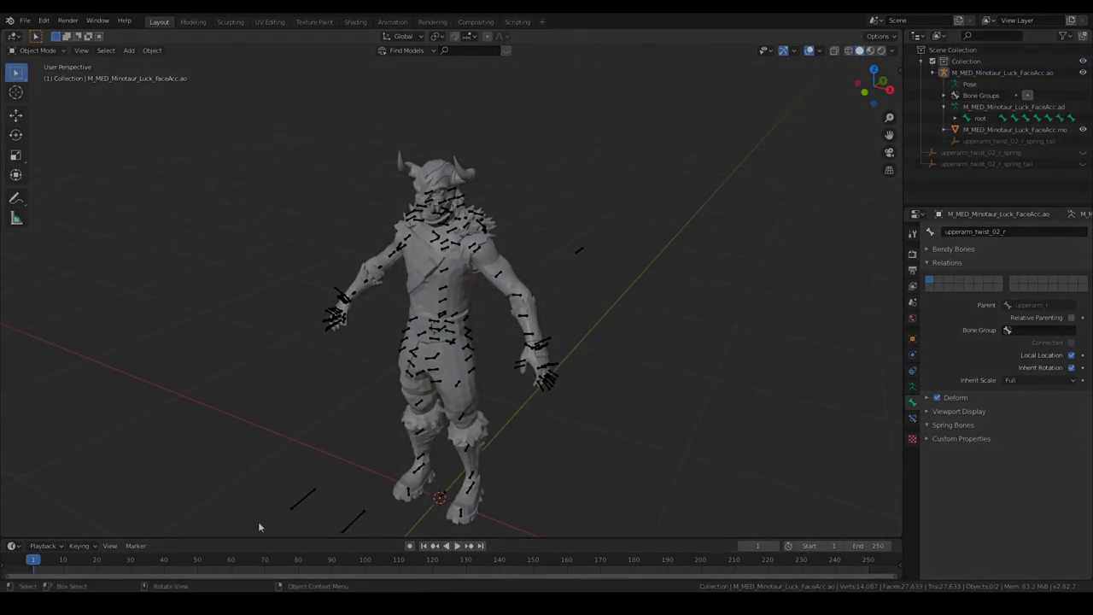